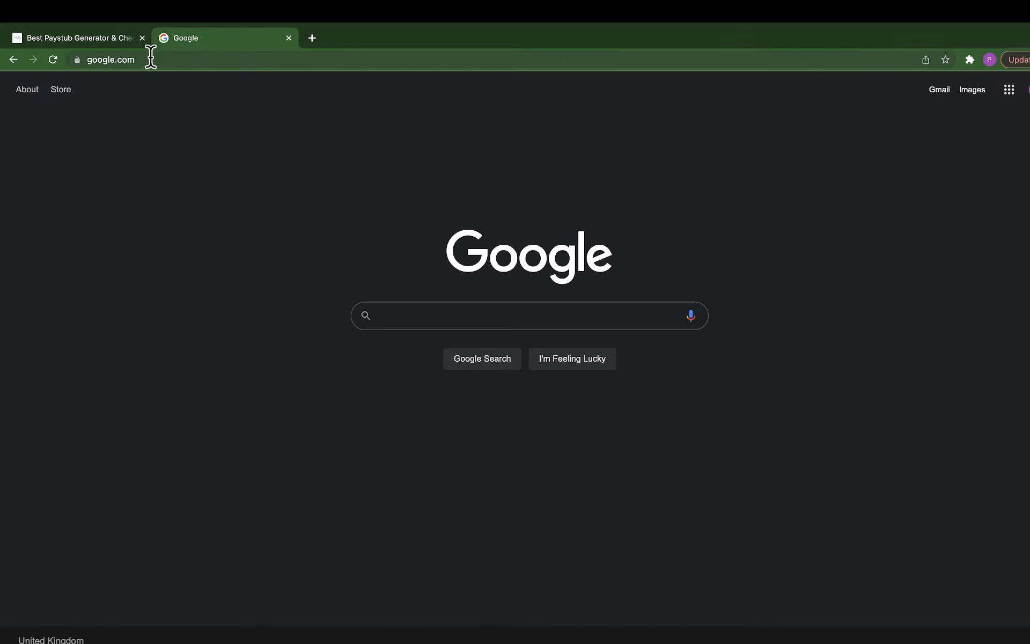
# Step: Click into the empty Google search box in the new tab to start a search
pyautogui.click(428, 317)
# Step: Search Google for 'docs google' and open the Google Docs result
pyautogui.write('doc')
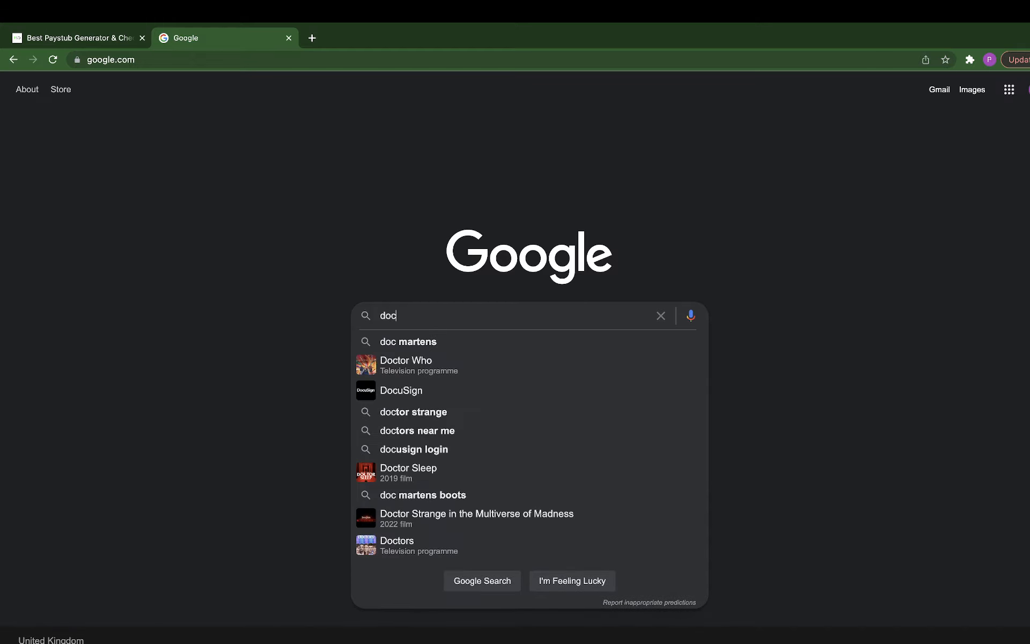
pyautogui.write('s.')
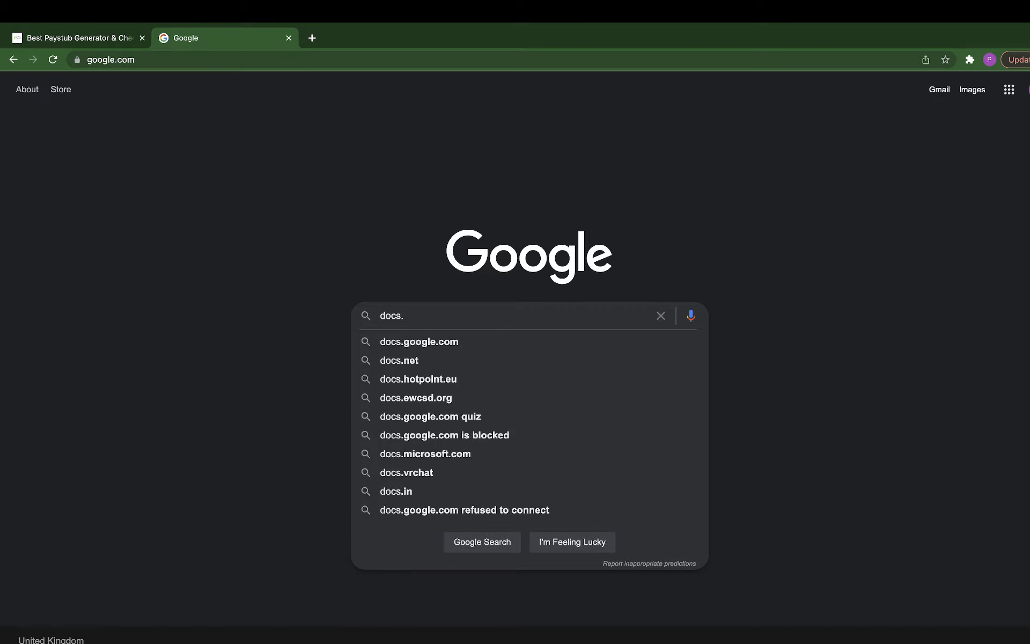
pyautogui.press('BackSpace')
pyautogui.write('goo')
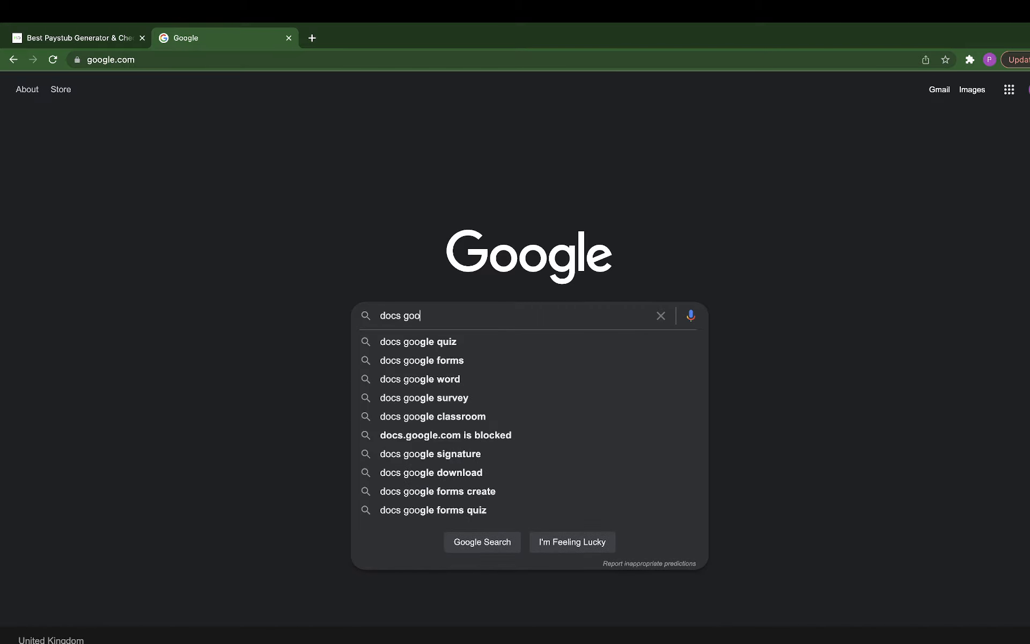
pyautogui.write('gle')
pyautogui.press('Return')
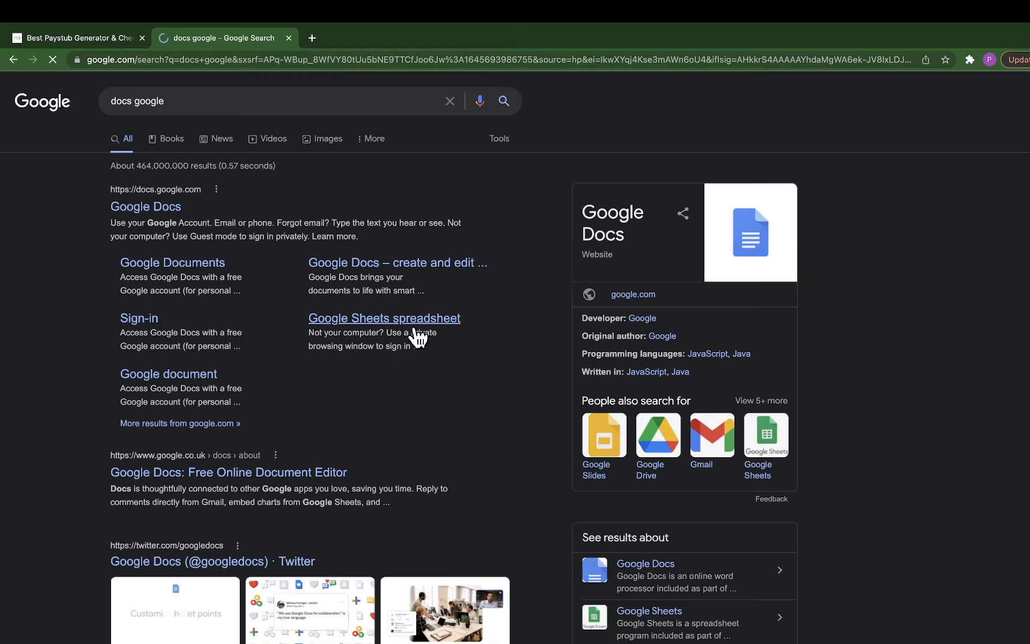
pyautogui.click(163, 211)
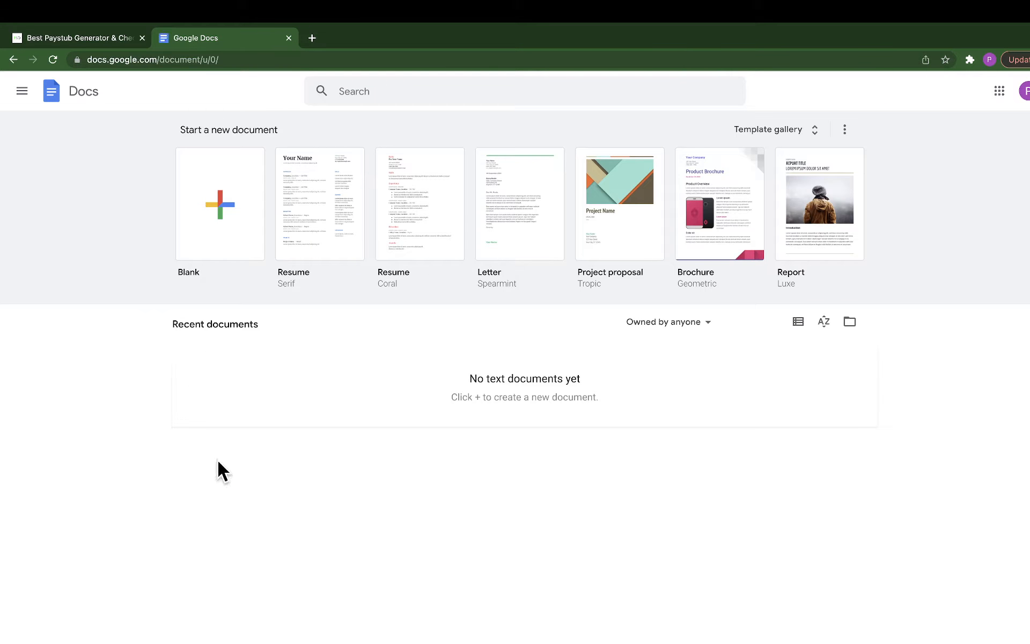
# Step: Switch from Docs to Google Sheets through the apps menu and create a blank spreadsheet
pyautogui.click(25, 92)
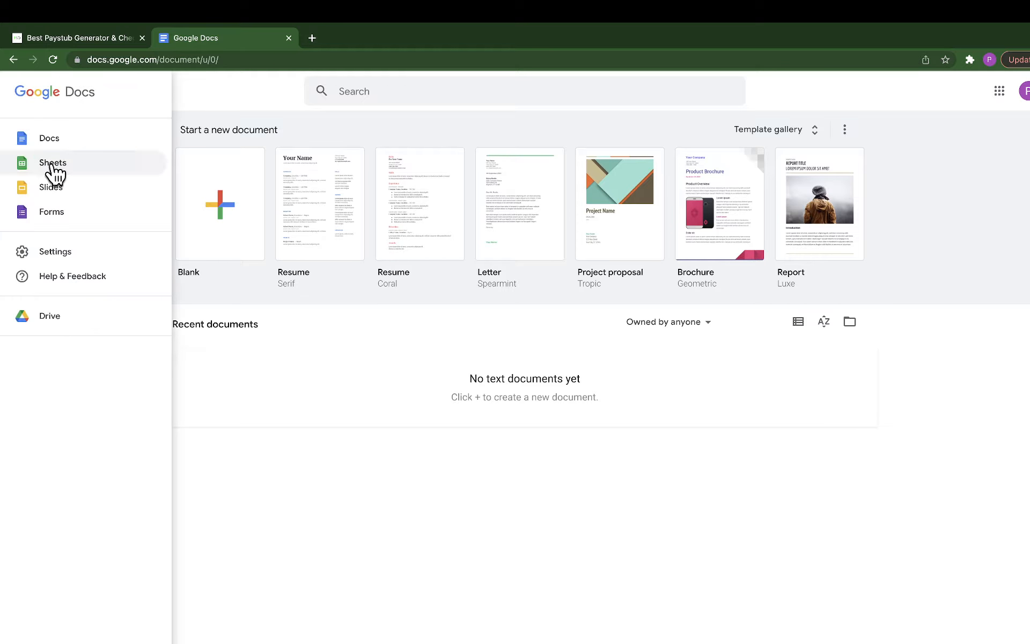
pyautogui.click(52, 162)
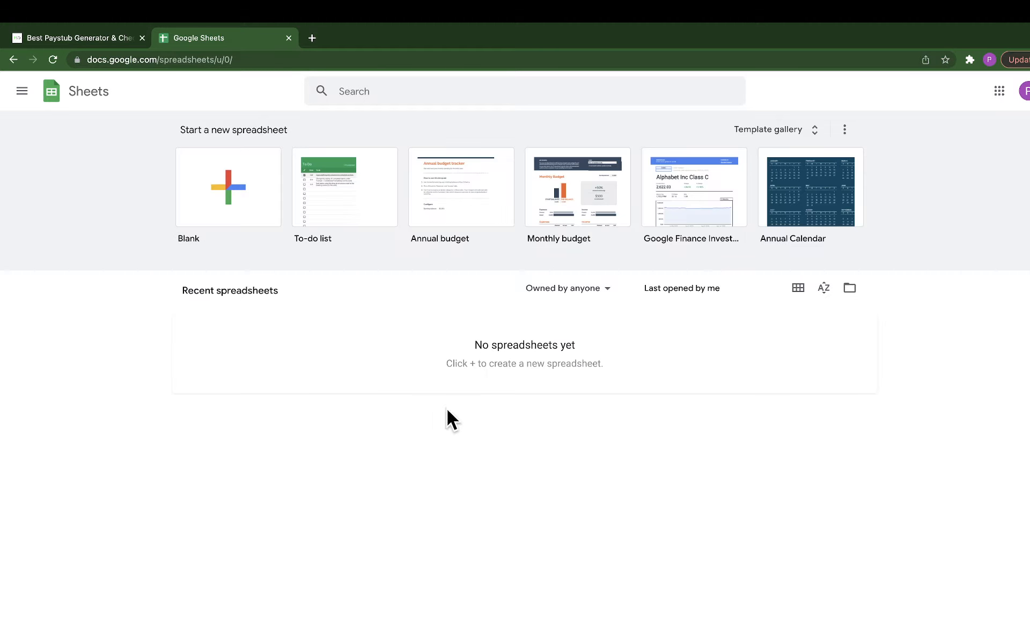
pyautogui.click(224, 208)
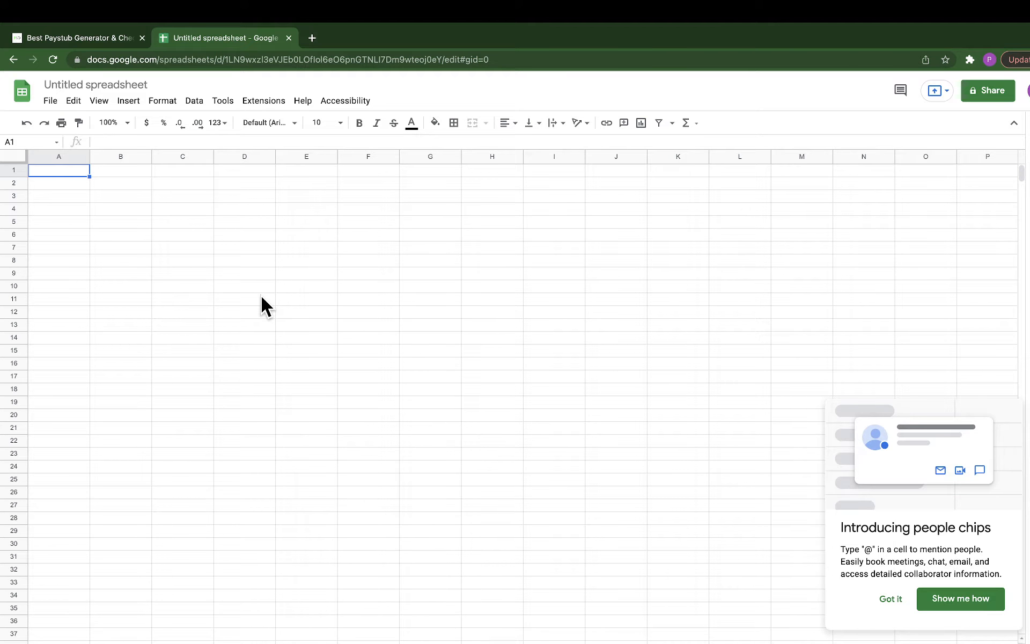
# Step: Enter the title Paystub in cell E3
pyautogui.click(293, 194)
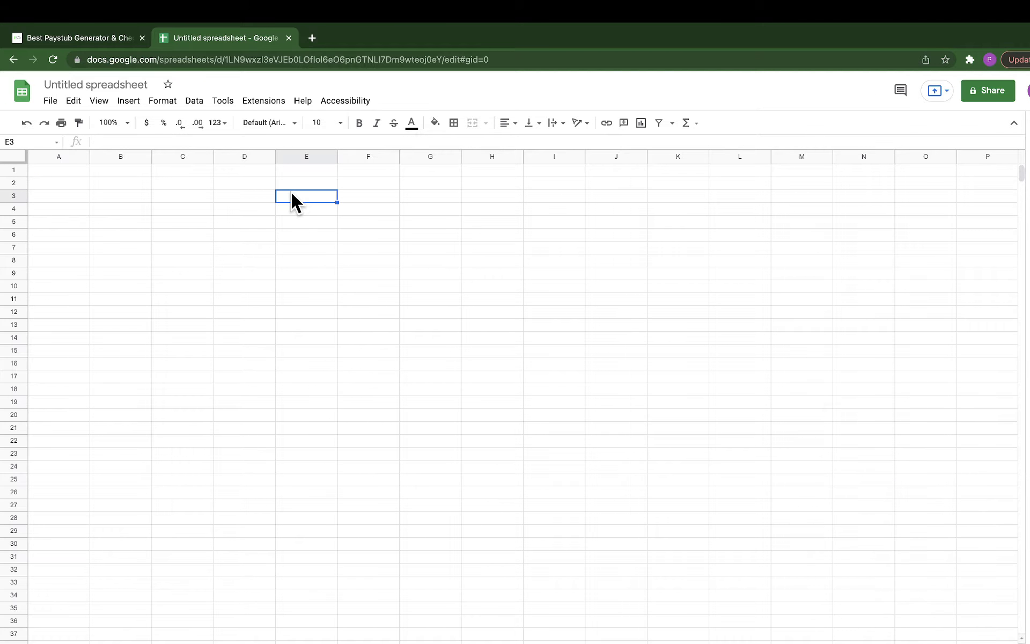
pyautogui.write('Paystub')
pyautogui.press('Return')
# Step: Enter 40hrs in C6 and a rate of 25.00 in D6
pyautogui.press('Down')
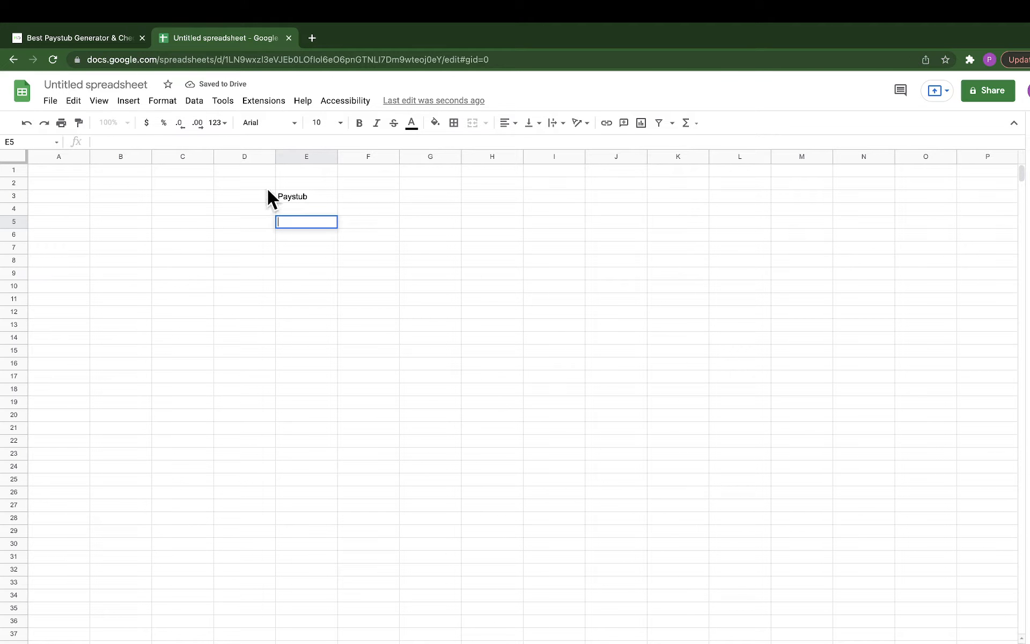
pyautogui.click(161, 222)
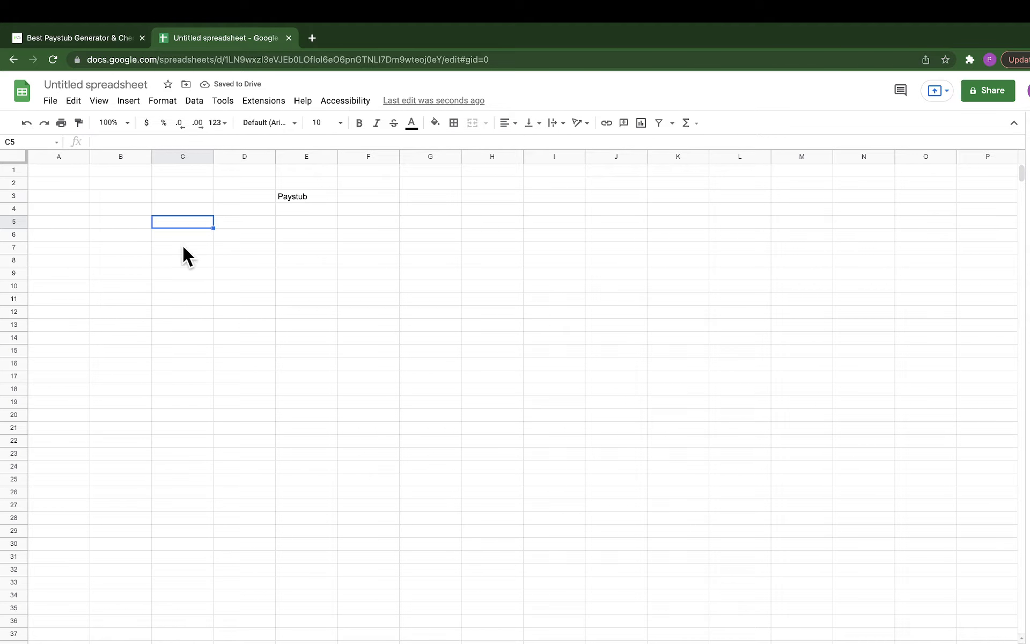
pyautogui.click(171, 235)
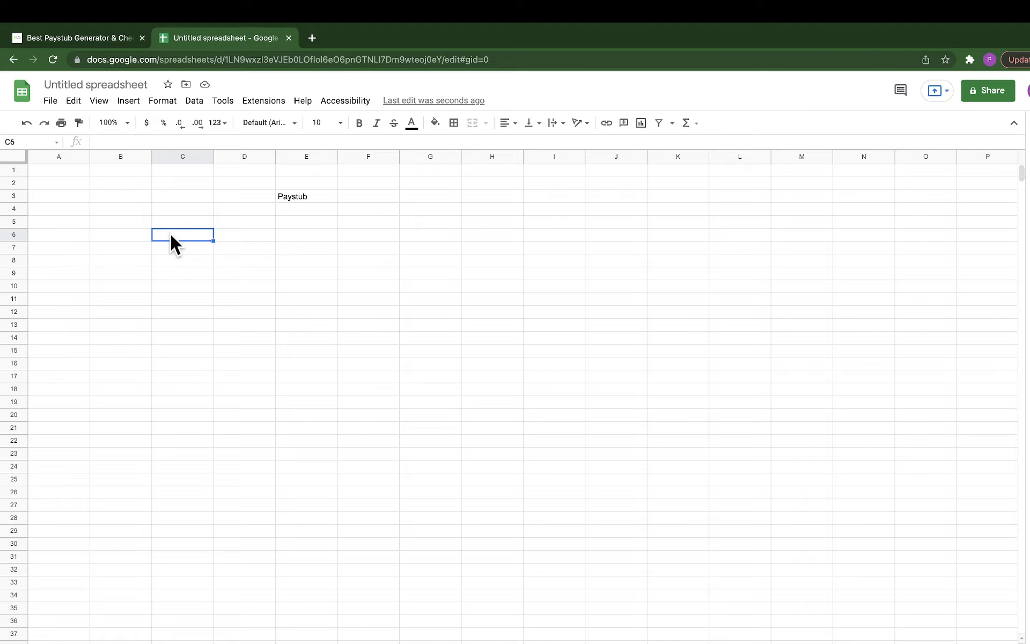
pyautogui.write('40hrs')
pyautogui.press('Tab')
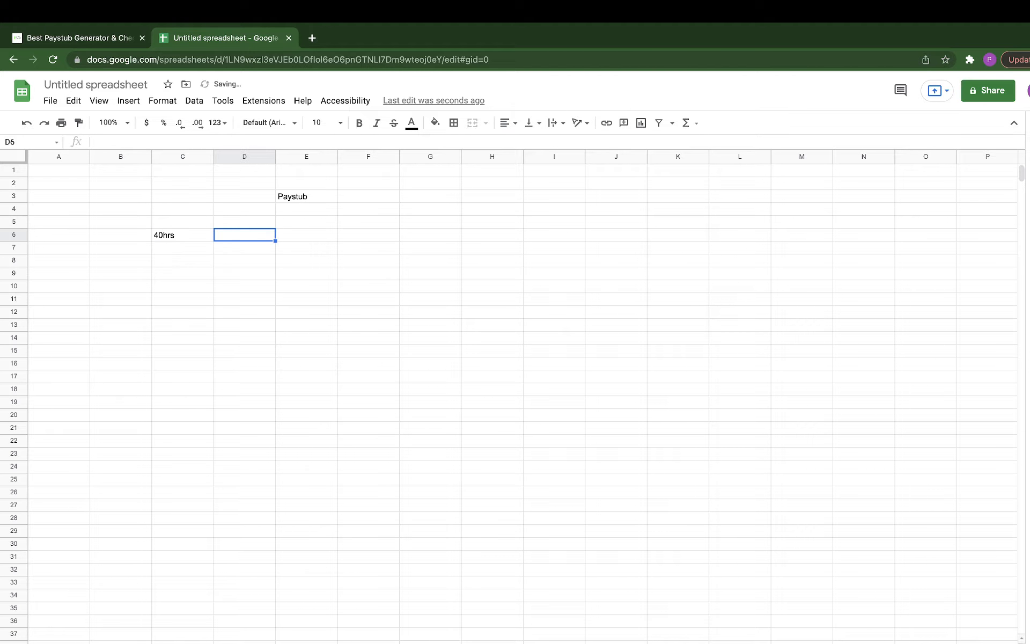
pyautogui.write('25.00')
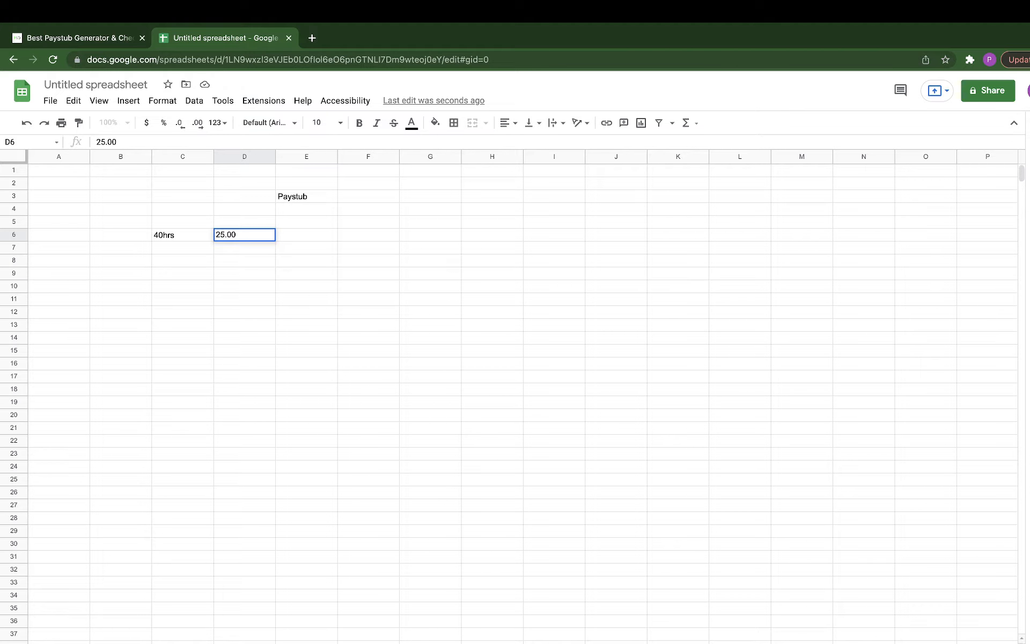
pyautogui.press('Tab')
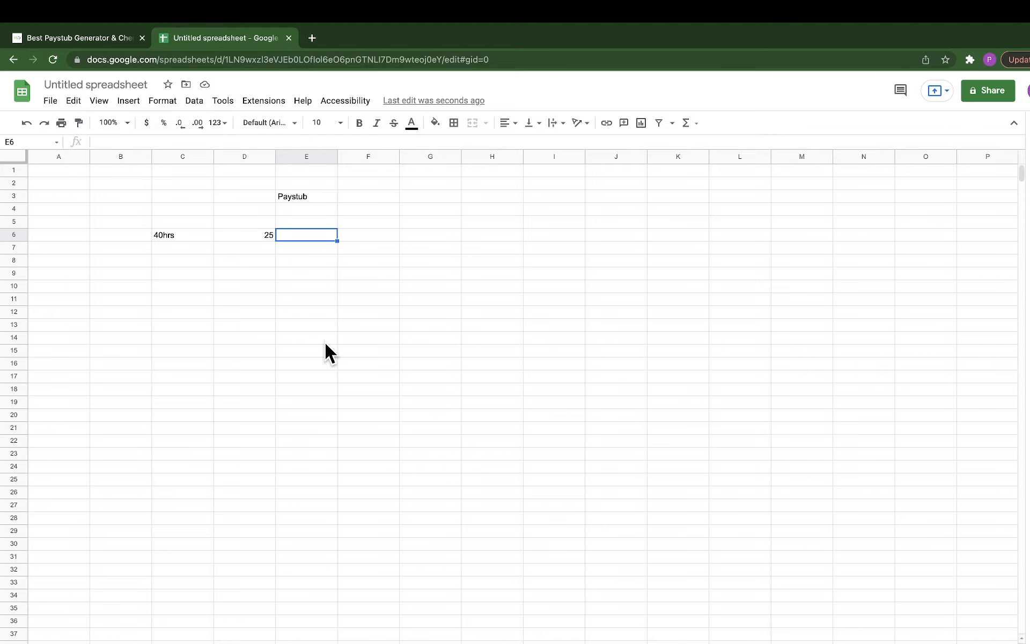
# Step: Enter the pay formula =C6*D6 in E6
pyautogui.write('=')
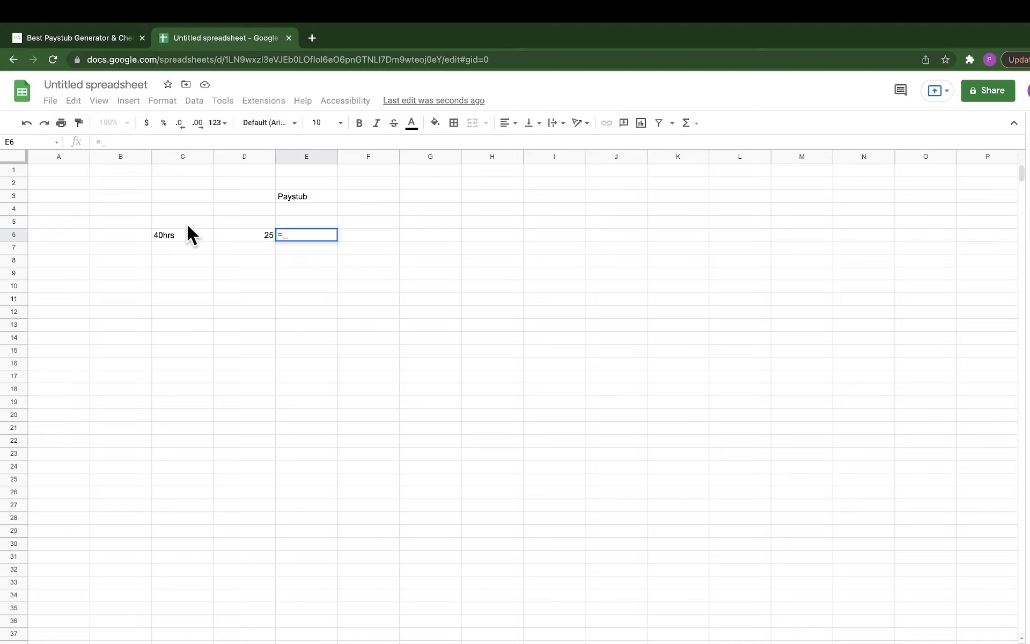
pyautogui.click(166, 241)
pyautogui.write('*')
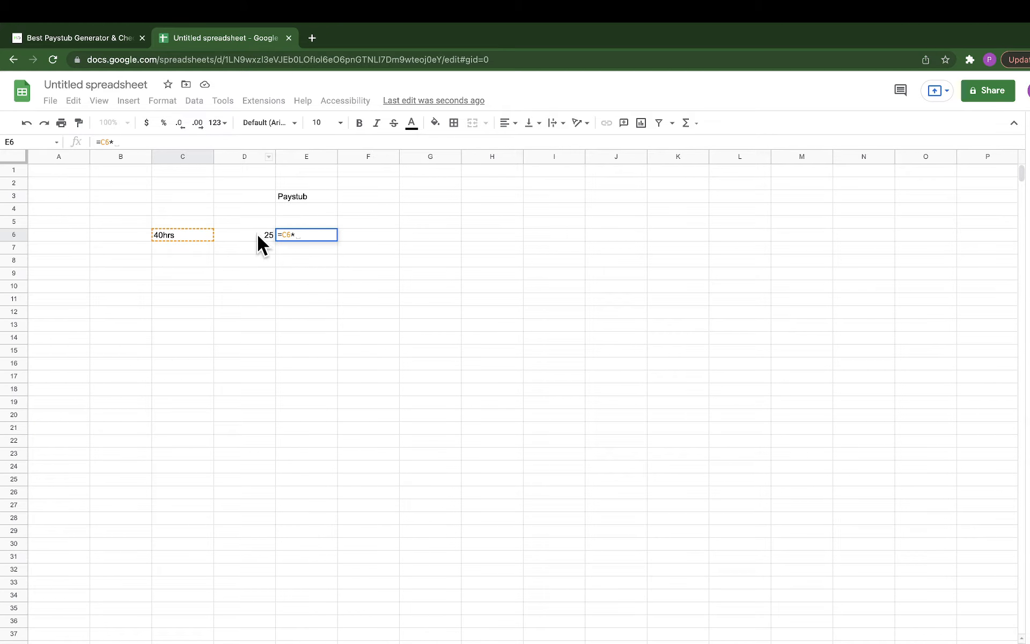
pyautogui.click(125, 141)
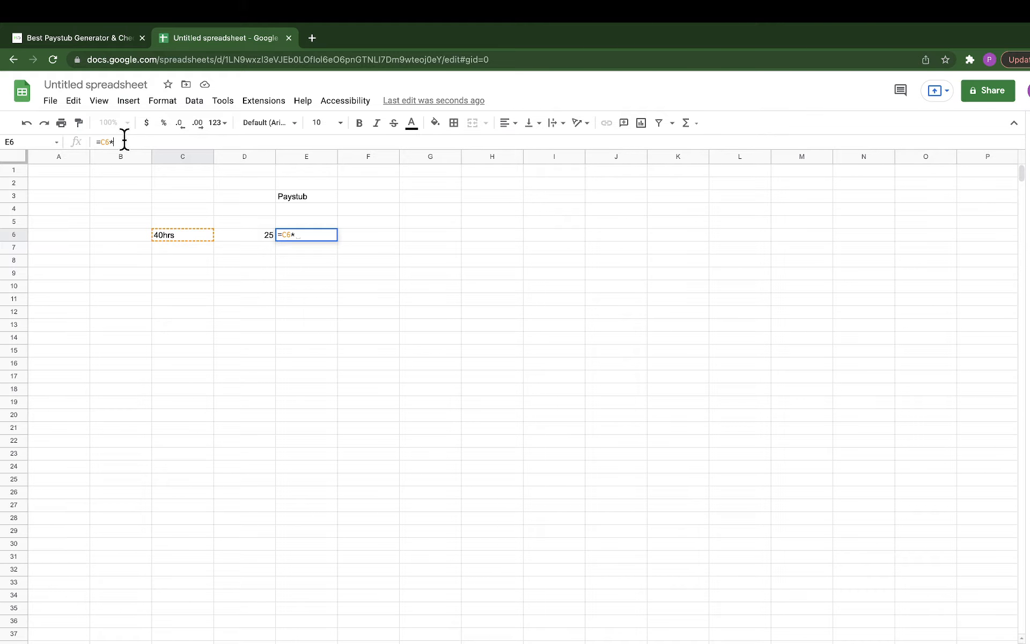
pyautogui.write('d6')
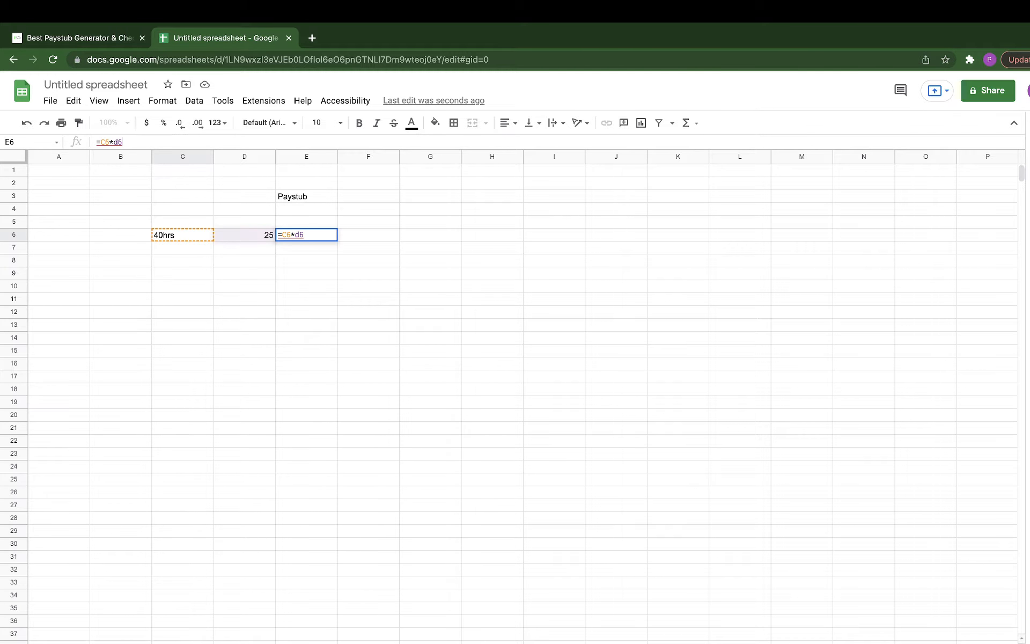
pyautogui.press('Return')
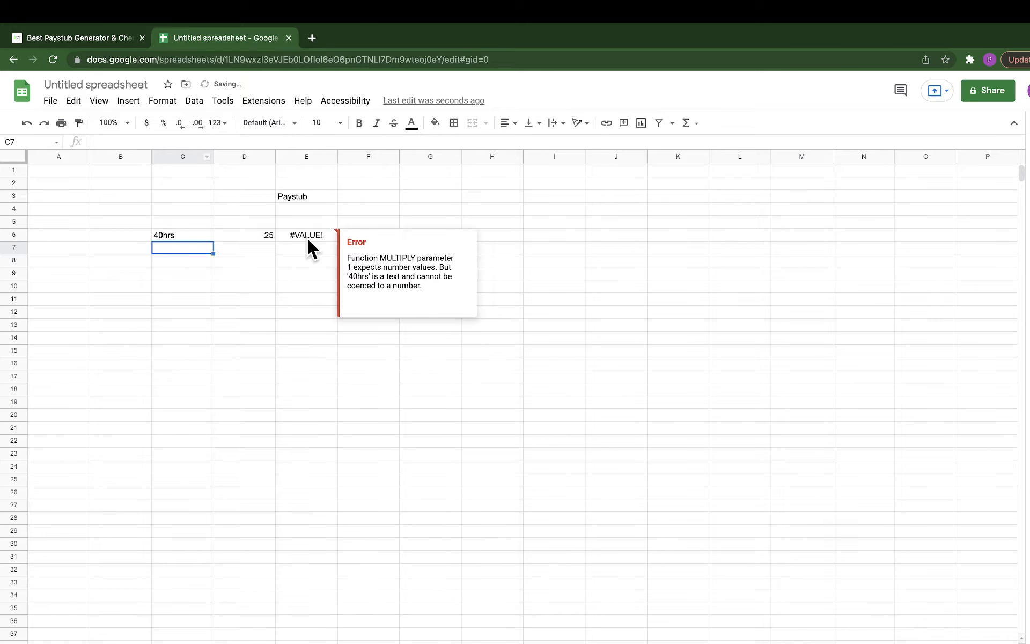
# Step: Change C6 from 40hrs to the plain number 40 so E6 shows 1000
pyautogui.click(178, 234)
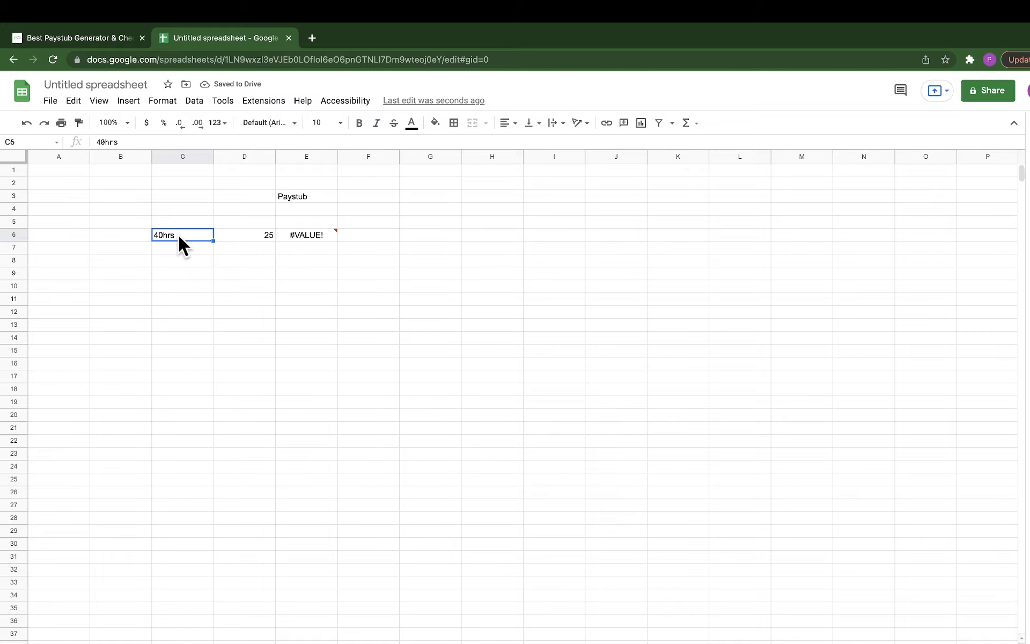
pyautogui.doubleClick(178, 234)
pyautogui.click(179, 234)
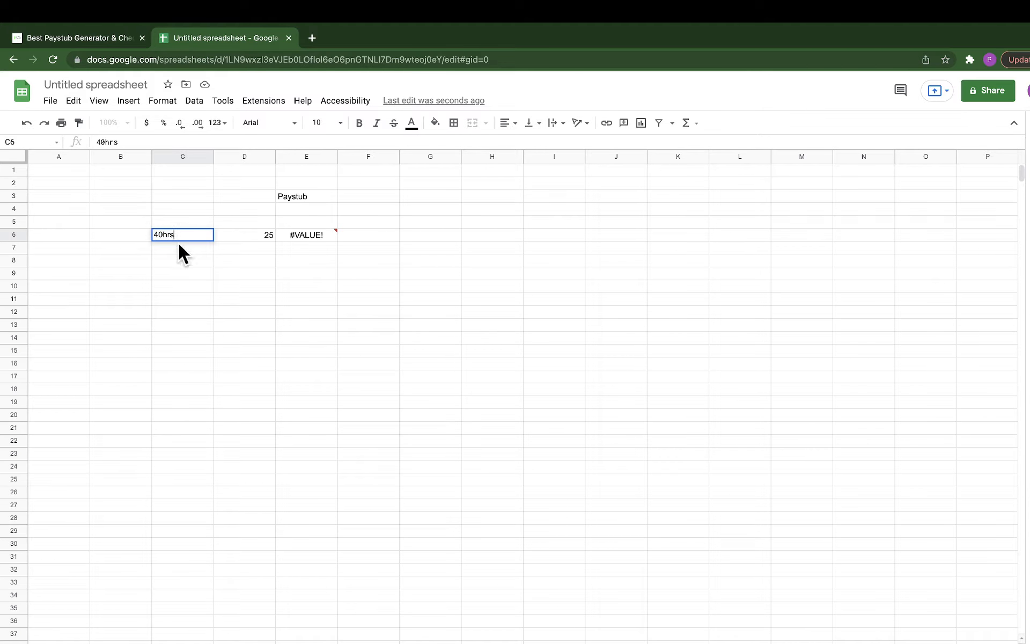
pyautogui.press('BackSpace')
pyautogui.press('BackSpace')
pyautogui.press('BackSpace')
pyautogui.click(178, 252)
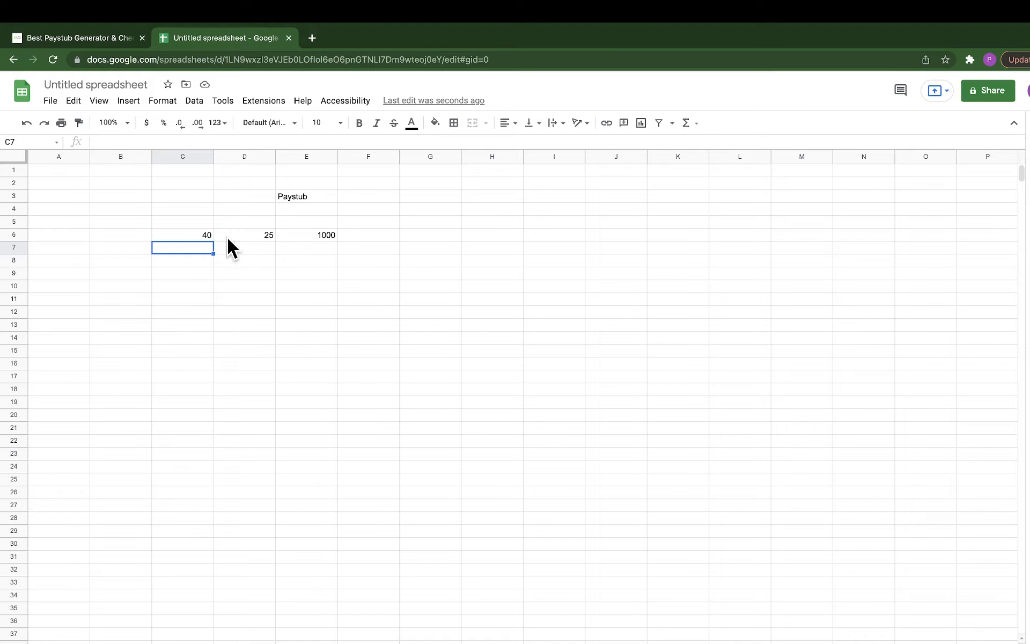
pyautogui.click(196, 224)
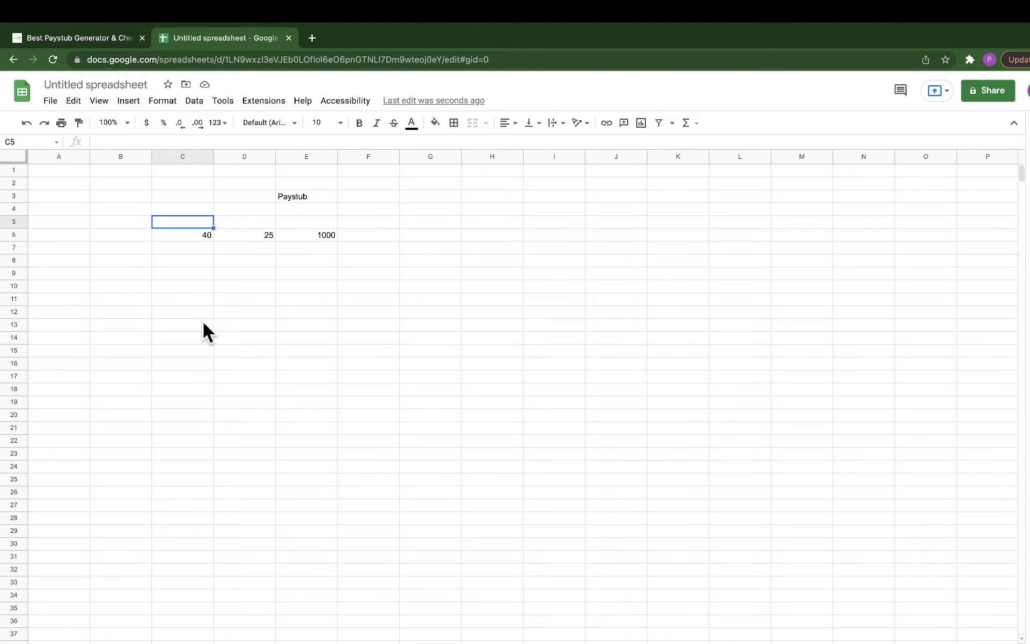
# Step: Add the column headers hrs, rate and total in C5:E5
pyautogui.write('hrs')
pyautogui.press('Tab')
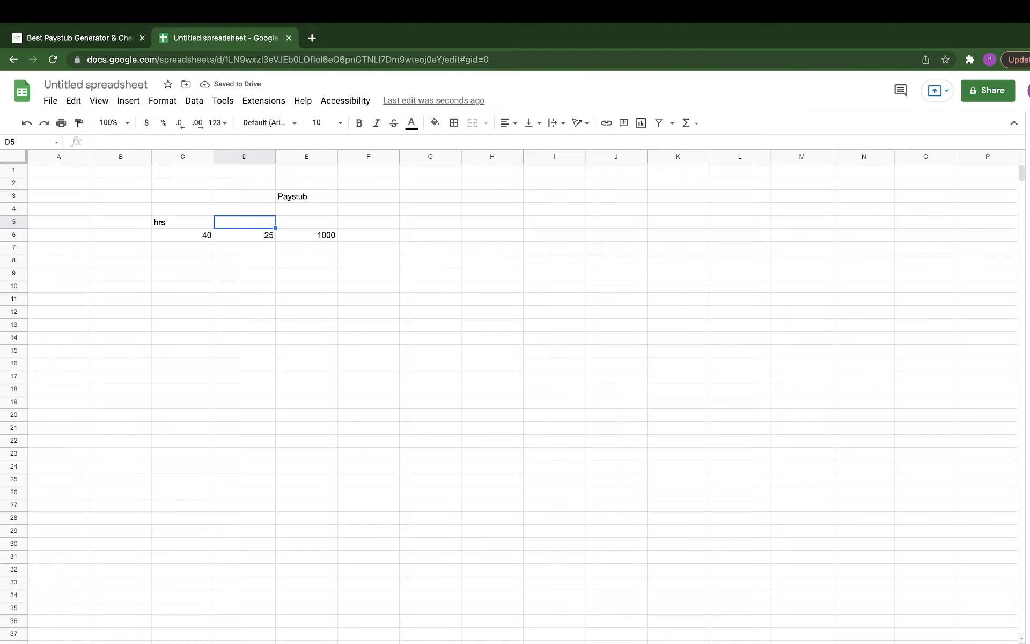
pyautogui.write('rate')
pyautogui.press('Tab')
pyautogui.write('tota')
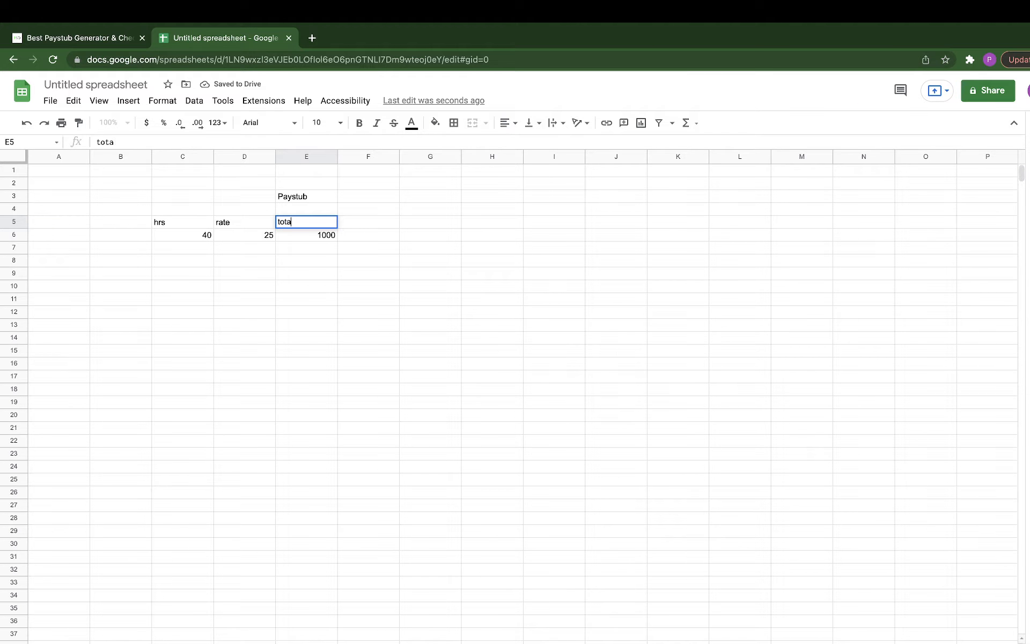
pyautogui.write('l')
pyautogui.click(376, 257)
# Step: Make the Paystub title in E3 bold and choose its font size
pyautogui.click(307, 195)
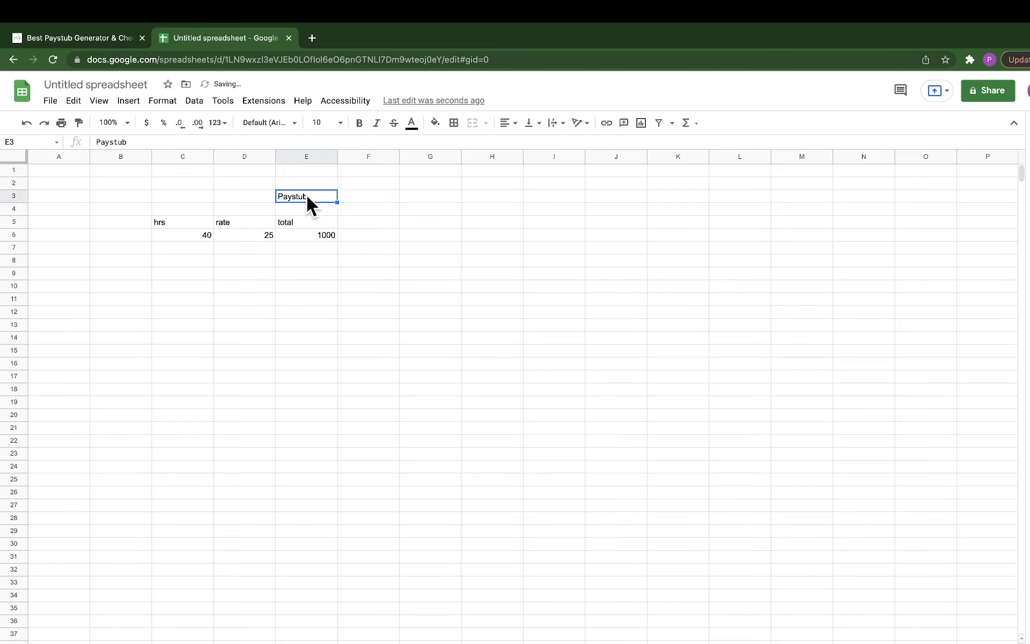
pyautogui.click(359, 123)
pyautogui.click(340, 122)
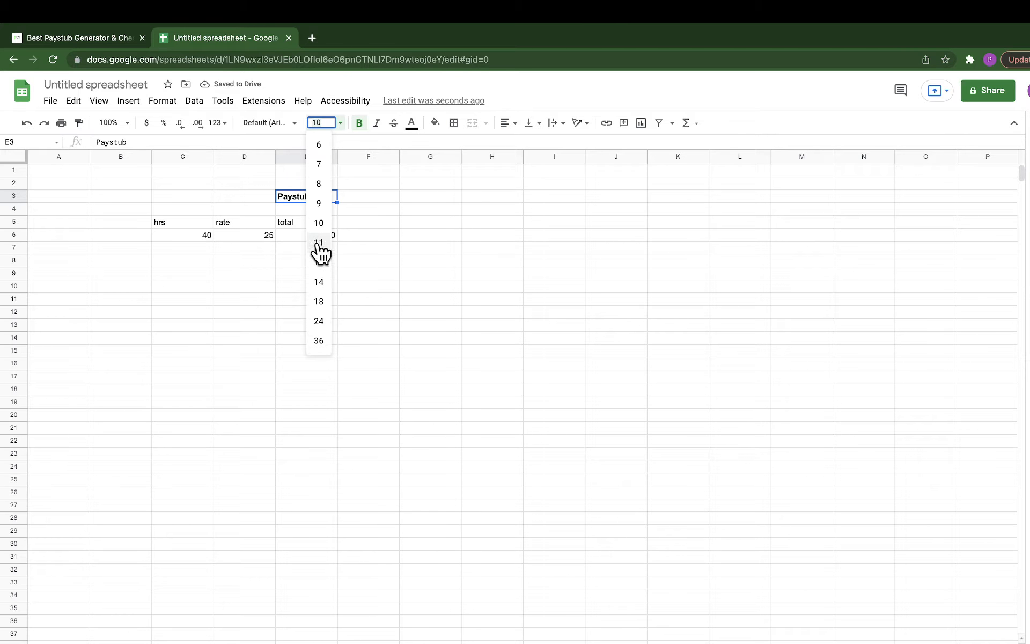
# Step: Set the Paystub title to size 12 and center it in its cell
pyautogui.click(319, 262)
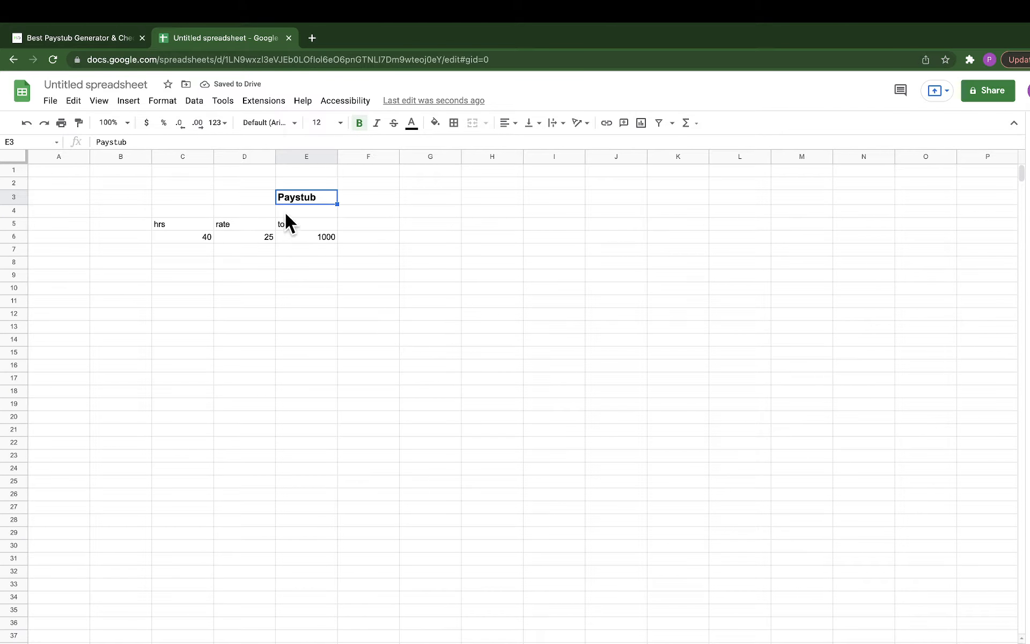
pyautogui.click(507, 123)
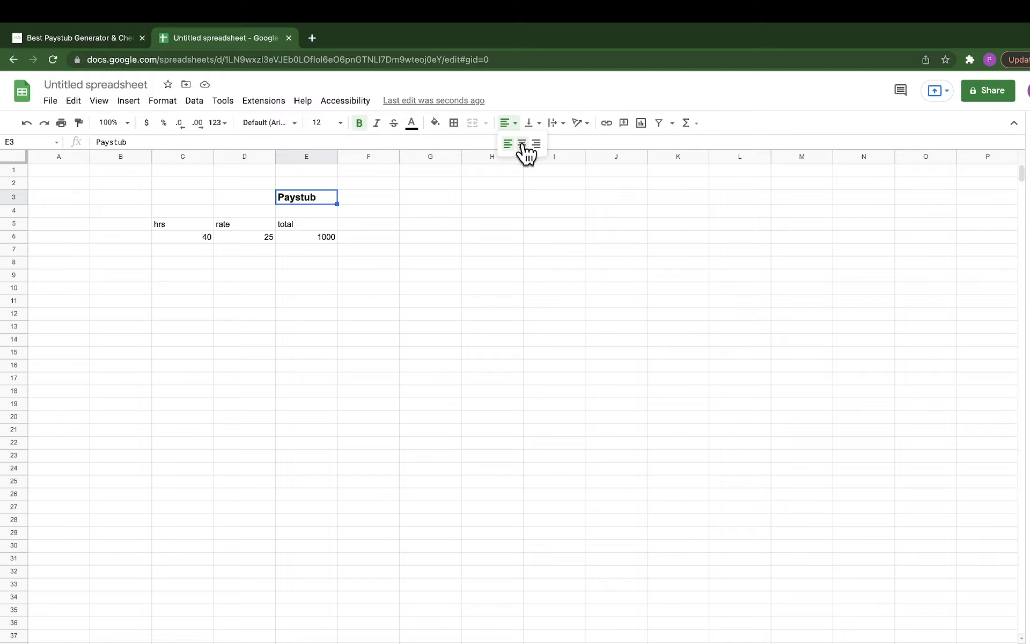
pyautogui.click(522, 144)
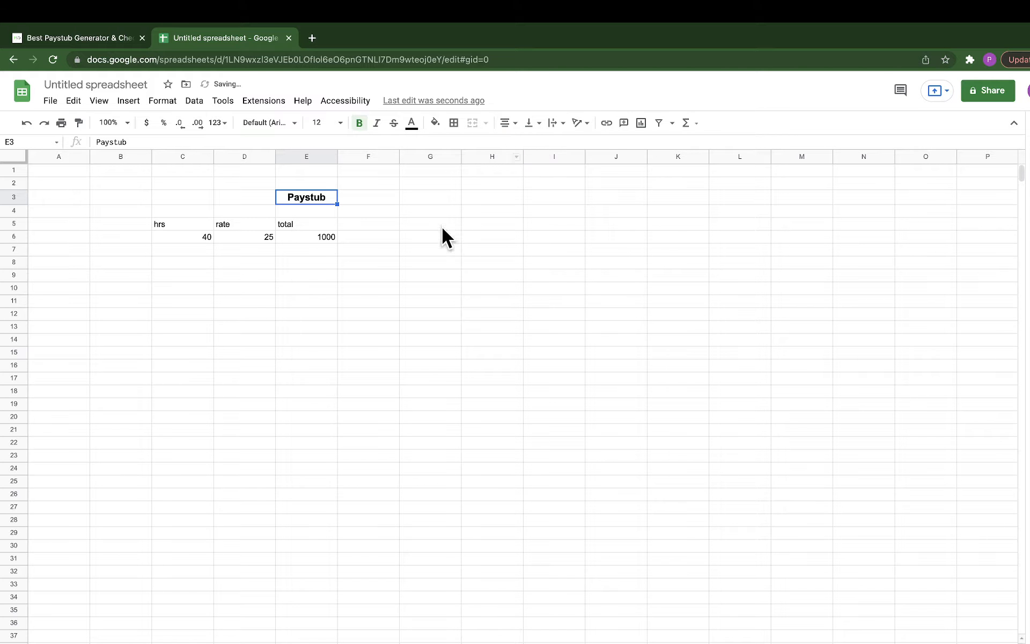
# Step: Center and bold the hrs, rate and total headers in row 5
pyautogui.click(14, 223)
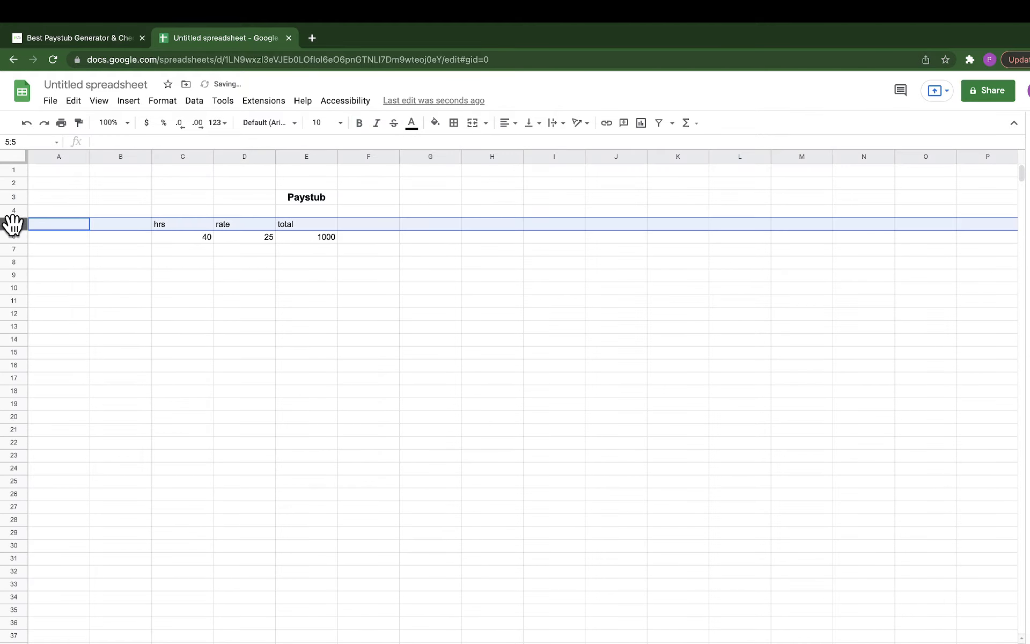
pyautogui.click(520, 123)
pyautogui.click(522, 144)
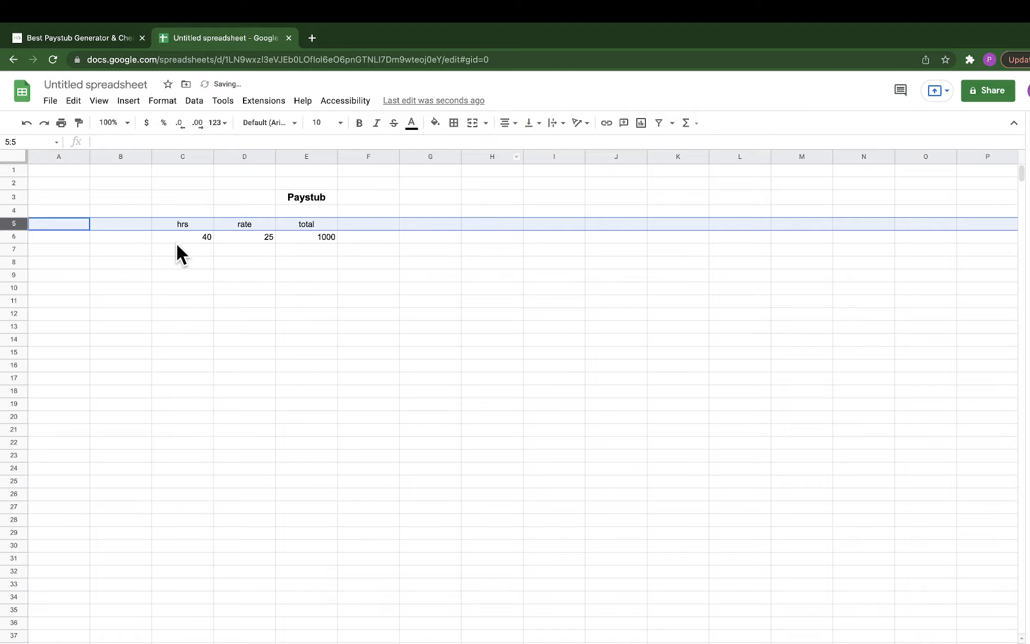
pyautogui.click(359, 123)
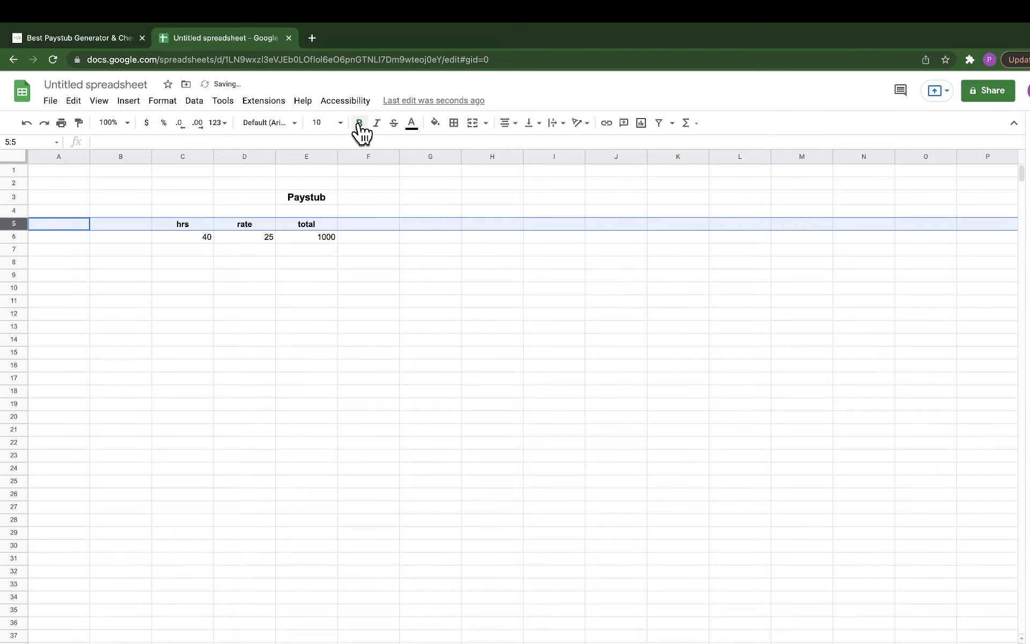
pyautogui.click(244, 305)
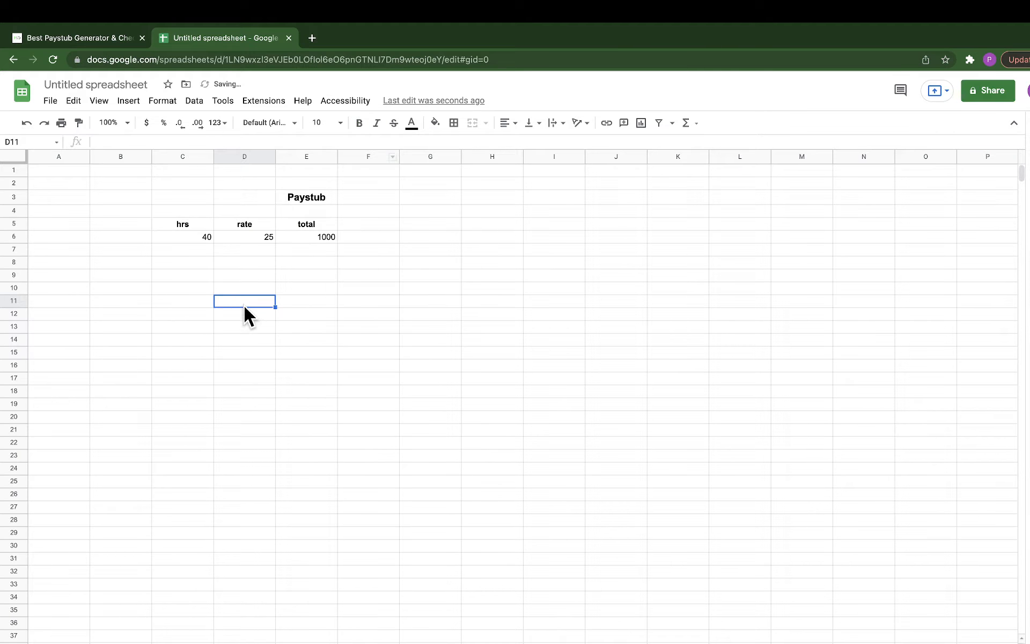
pyautogui.click(13, 237)
# Step: Insert a blank row above the 40, 25, 1000 figures row
pyautogui.rightClick(12, 236)
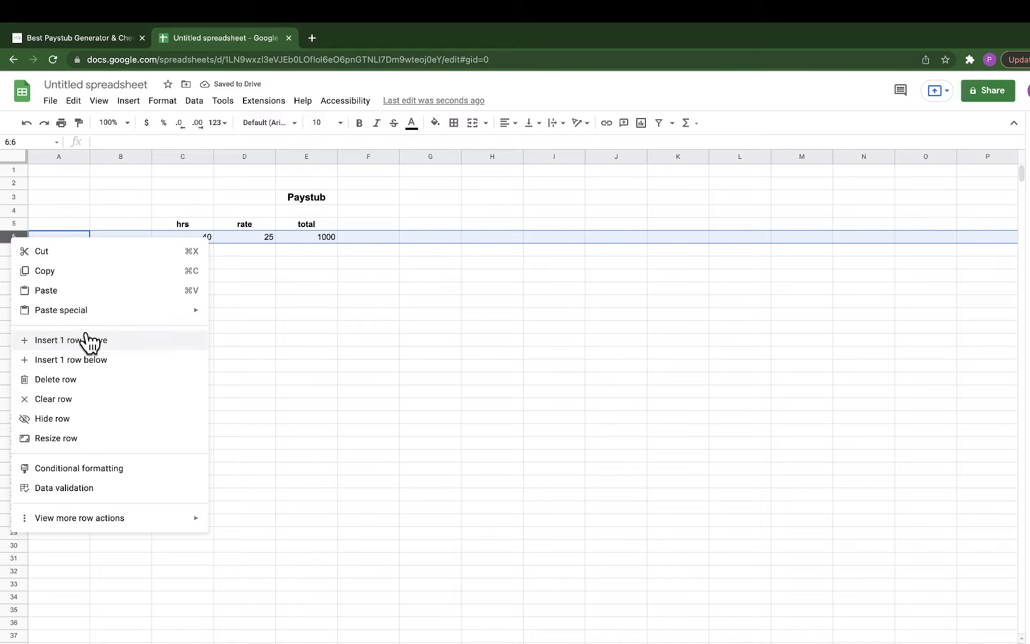
pyautogui.click(85, 279)
pyautogui.click(306, 299)
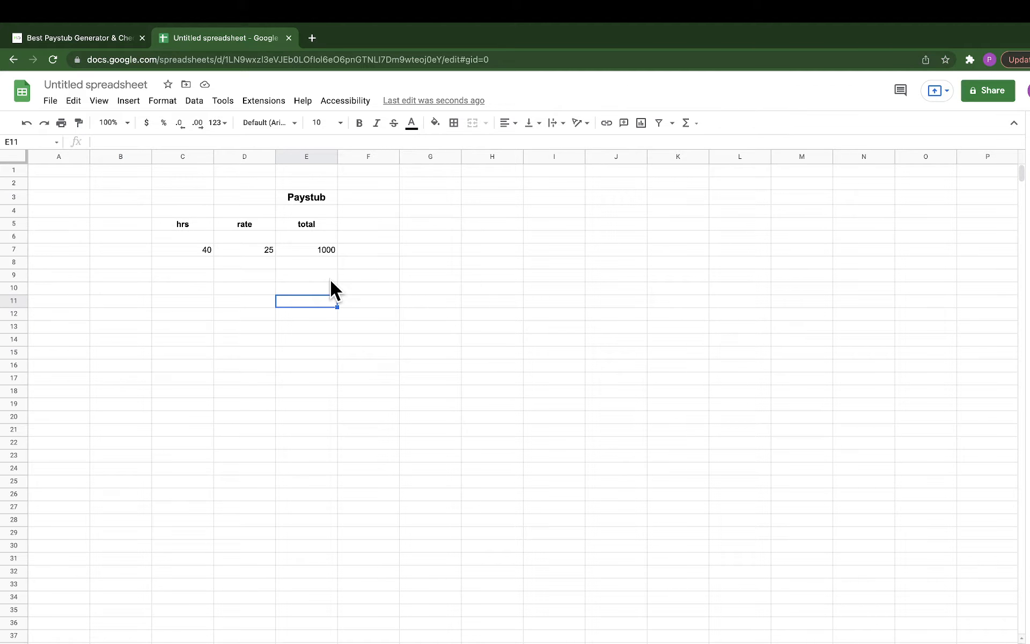
# Step: Relabel the D5 and E5 headers to 'rate /$' and 'total /$'
pyautogui.click(311, 226)
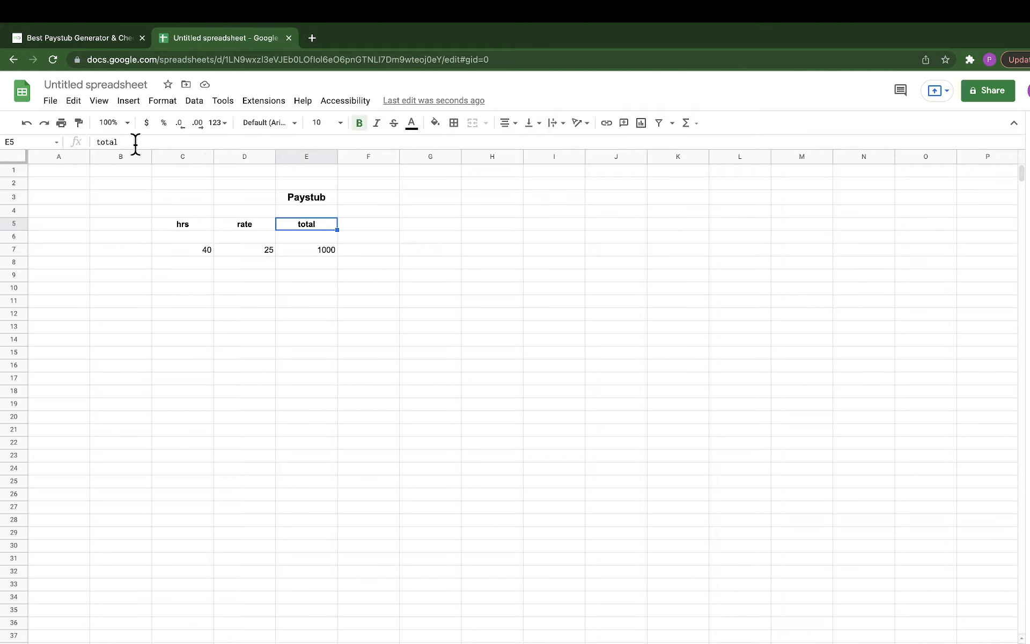
pyautogui.click(248, 224)
pyautogui.click(124, 143)
pyautogui.write('/')
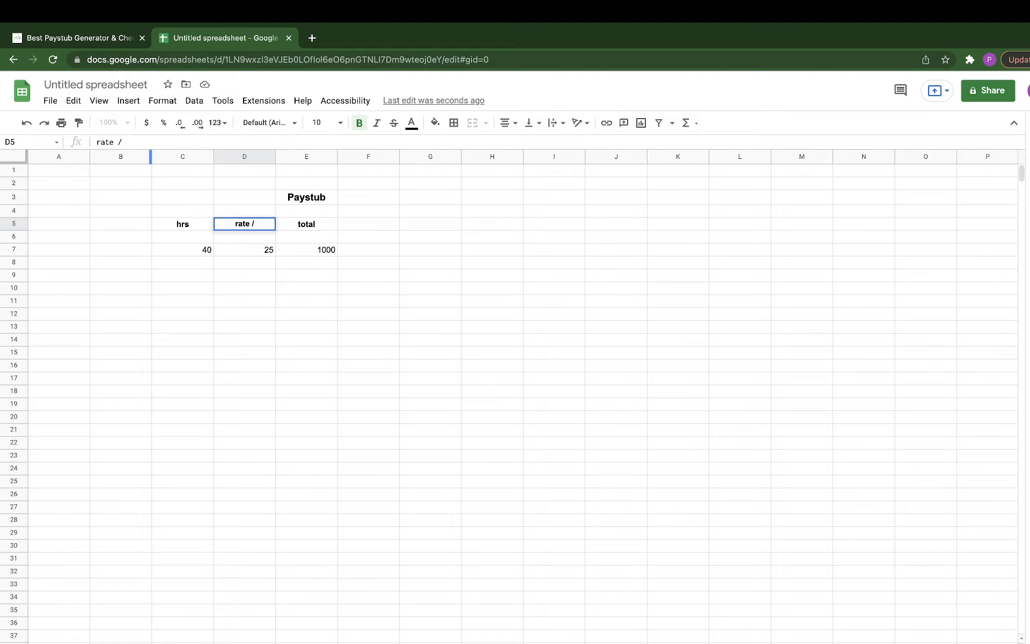
pyautogui.write('$')
pyautogui.press('Tab')
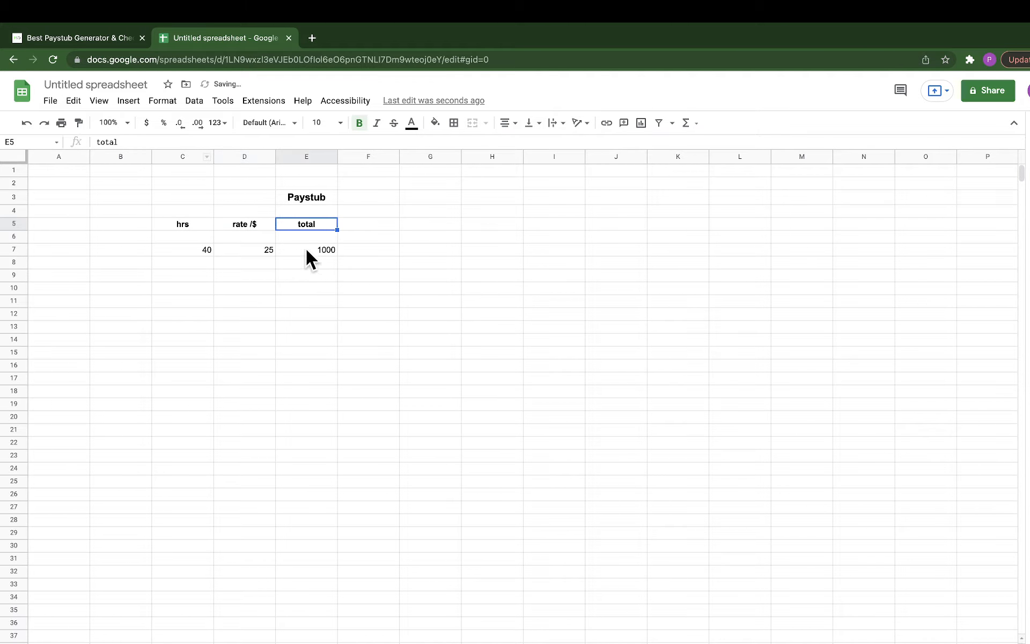
pyautogui.click(141, 143)
pyautogui.write('/')
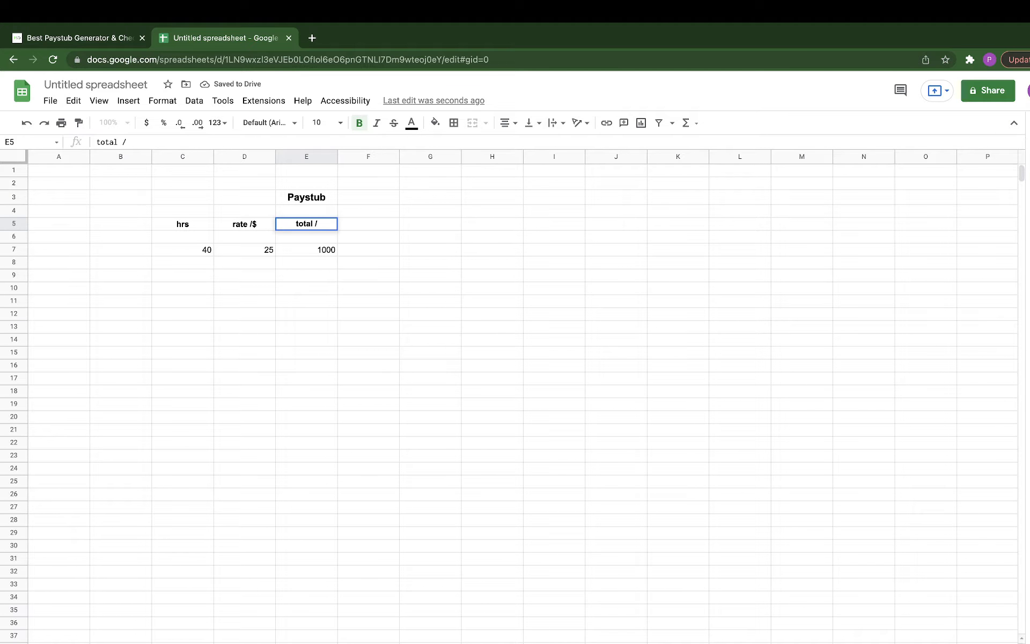
pyautogui.write('$')
pyautogui.click(385, 285)
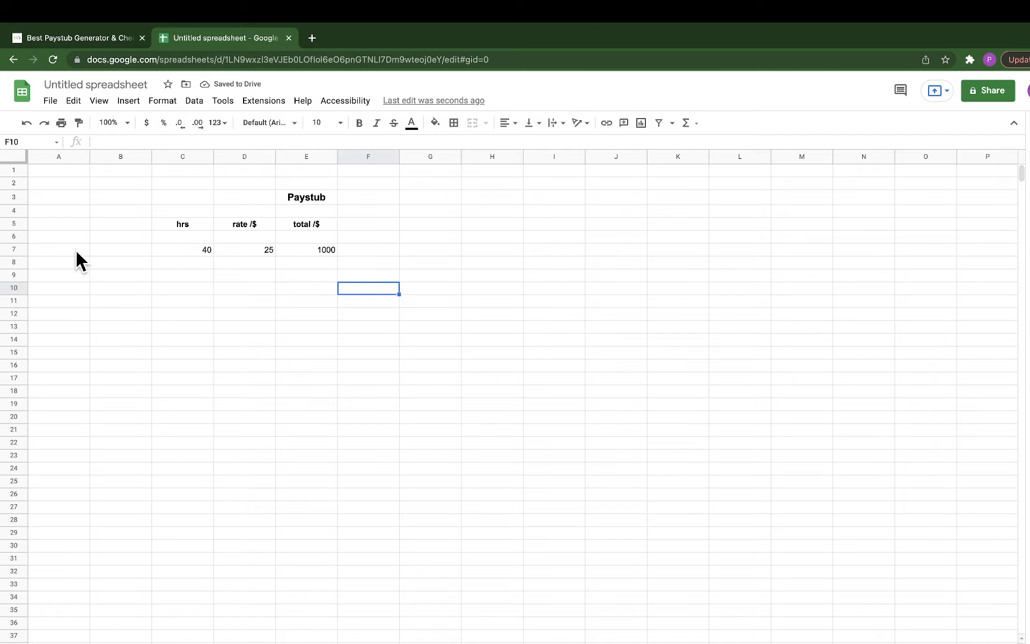
# Step: Label the figures row PAY in cell B7
pyautogui.click(118, 253)
pyautogui.write('INCOME')
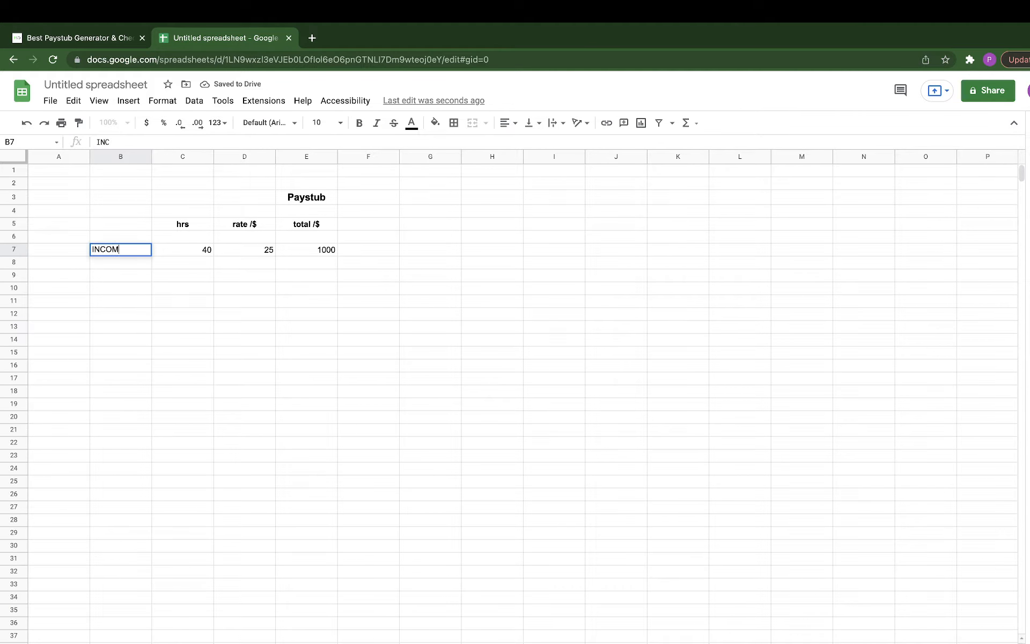
pyautogui.press('BackSpace')
pyautogui.press('BackSpace')
pyautogui.press('BackSpace')
pyautogui.press('BackSpace')
pyautogui.press('BackSpace')
pyautogui.press('BackSpace')
pyautogui.write('PAY')
pyautogui.click(104, 304)
# Step: Add the label WITHOLDINGS in cell B12
pyautogui.click(102, 312)
pyautogui.write('WITHOLDINGA')
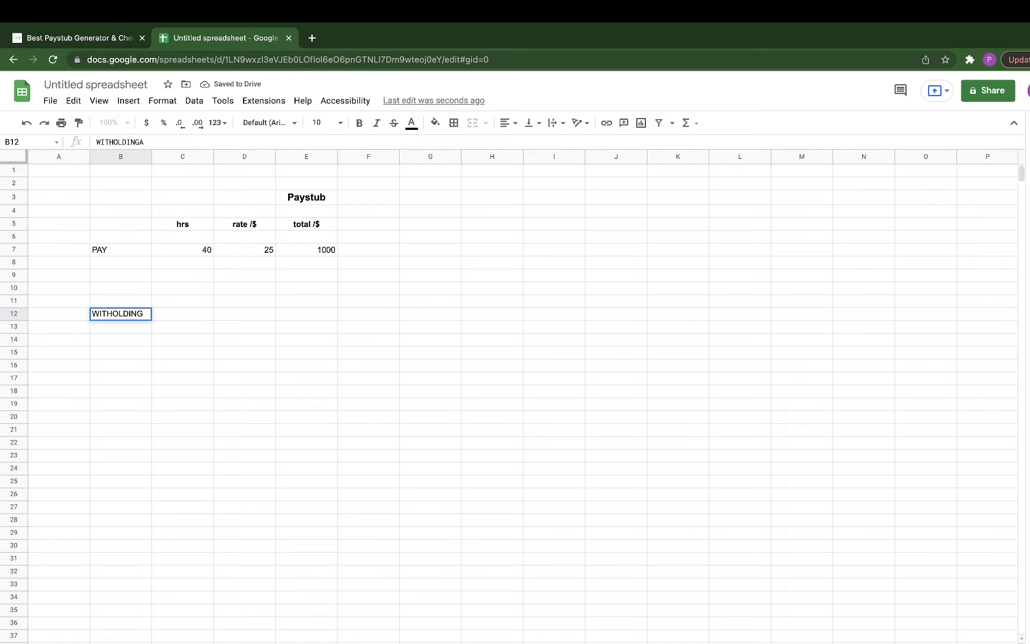
pyautogui.press('BackSpace')
pyautogui.write('S')
pyautogui.click(189, 353)
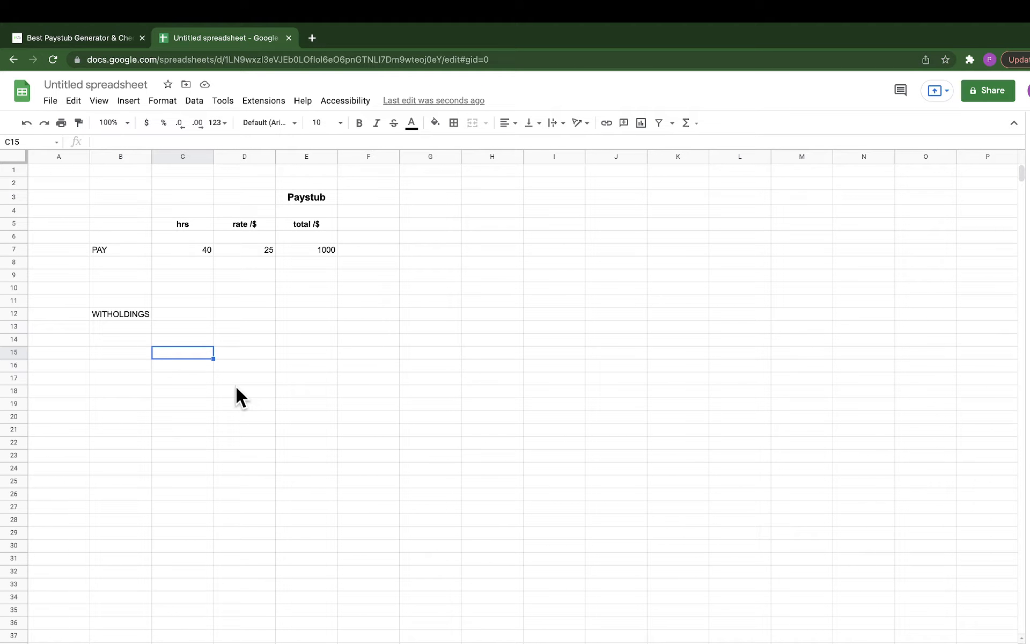
pyautogui.click(106, 199)
# Step: Move the paystub block B3:G17 down so it starts at row 16
pyautogui.click(63, 186)
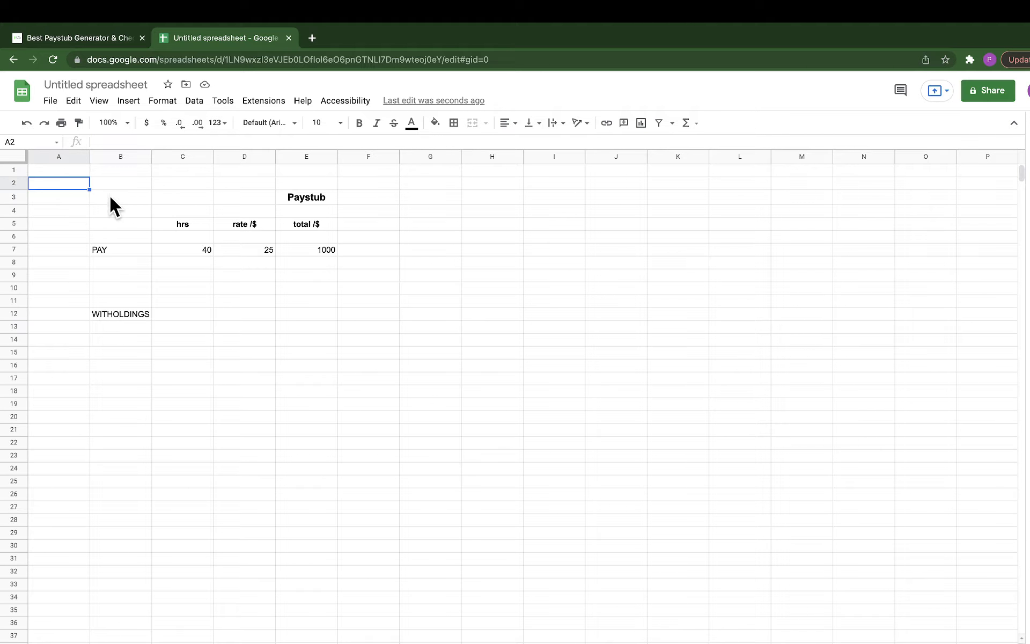
pyautogui.moveTo(112, 195); pyautogui.dragTo(419, 373)
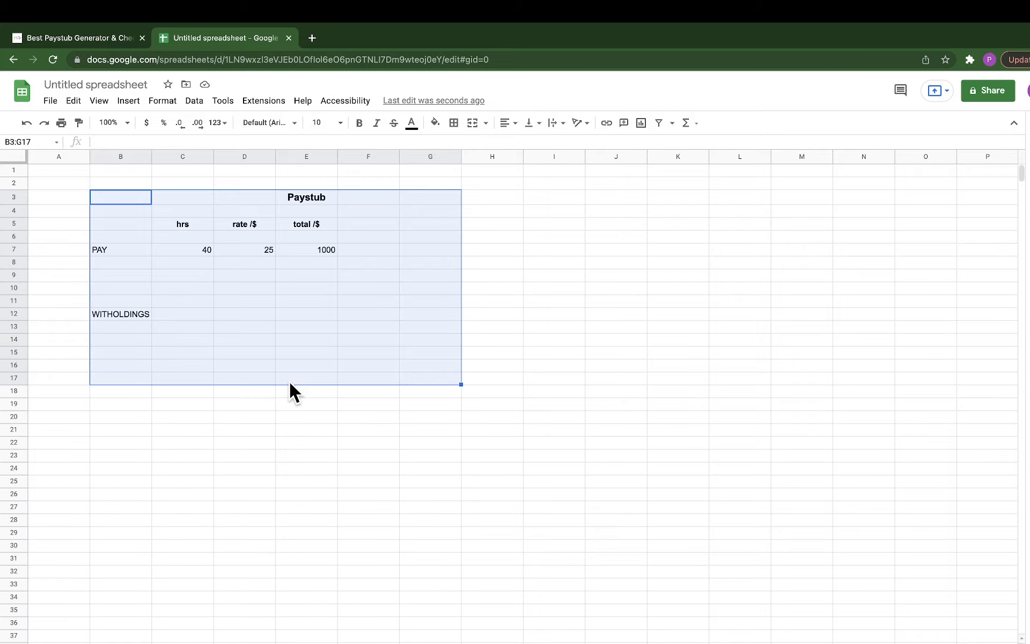
pyautogui.moveTo(288, 385); pyautogui.dragTo(285, 548)
pyautogui.click(174, 244)
# Step: Add the headings Company Info in B2 and Personal Info beside it
pyautogui.click(107, 182)
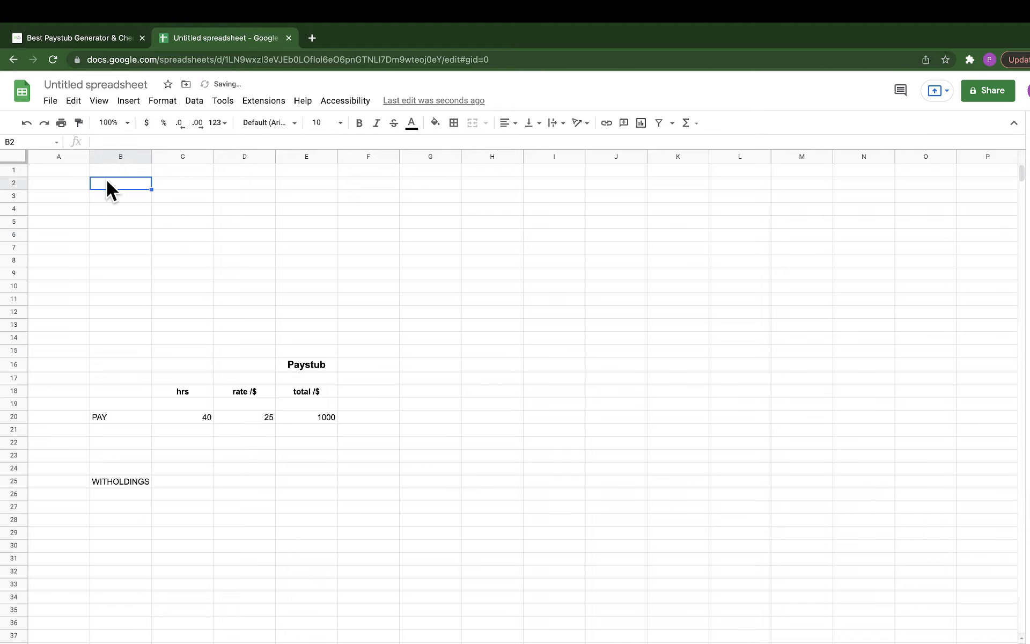
pyautogui.write('Company Info')
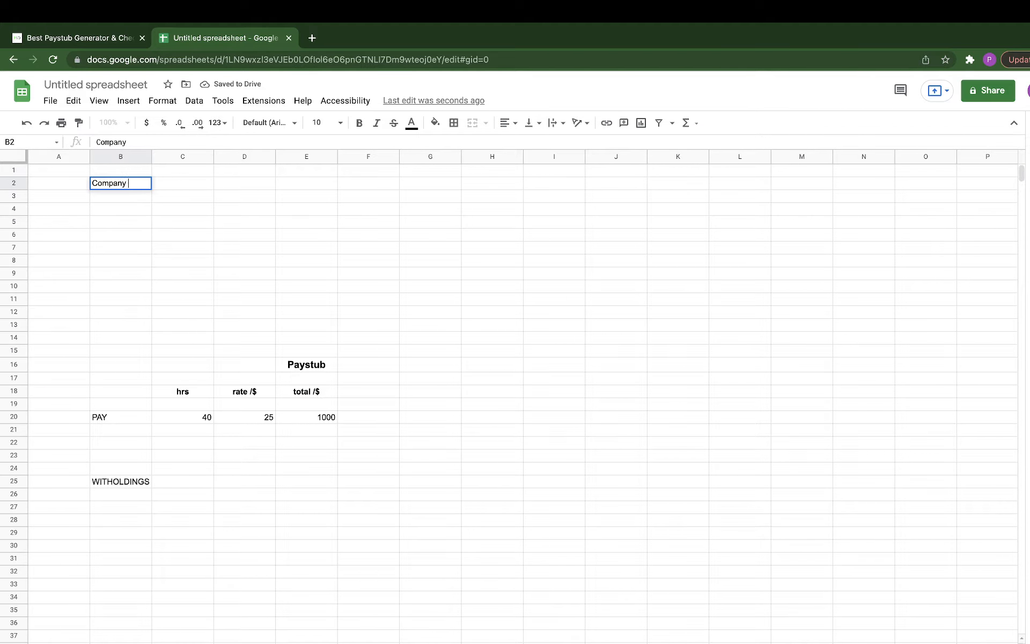
pyautogui.press('Tab')
pyautogui.press('Tab')
pyautogui.press('Tab')
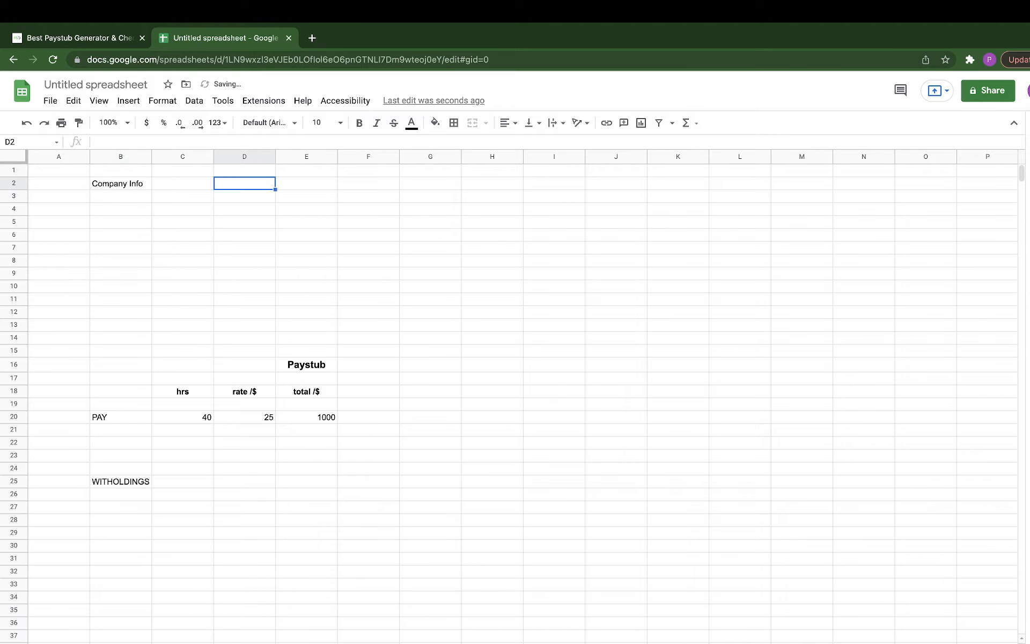
pyautogui.write('Pers')
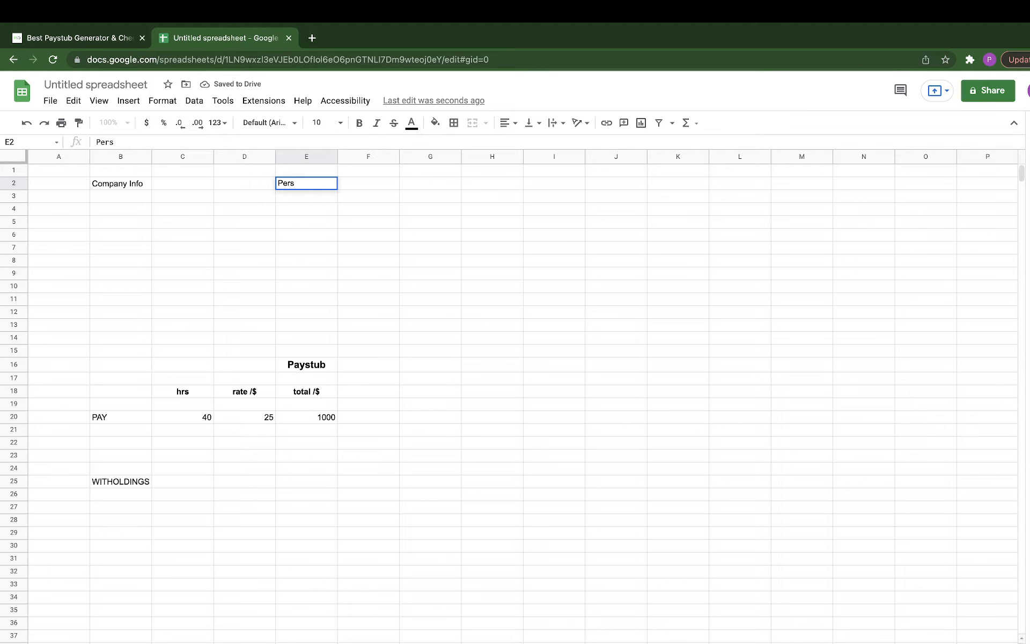
pyautogui.write('onal Info')
pyautogui.click(121, 210)
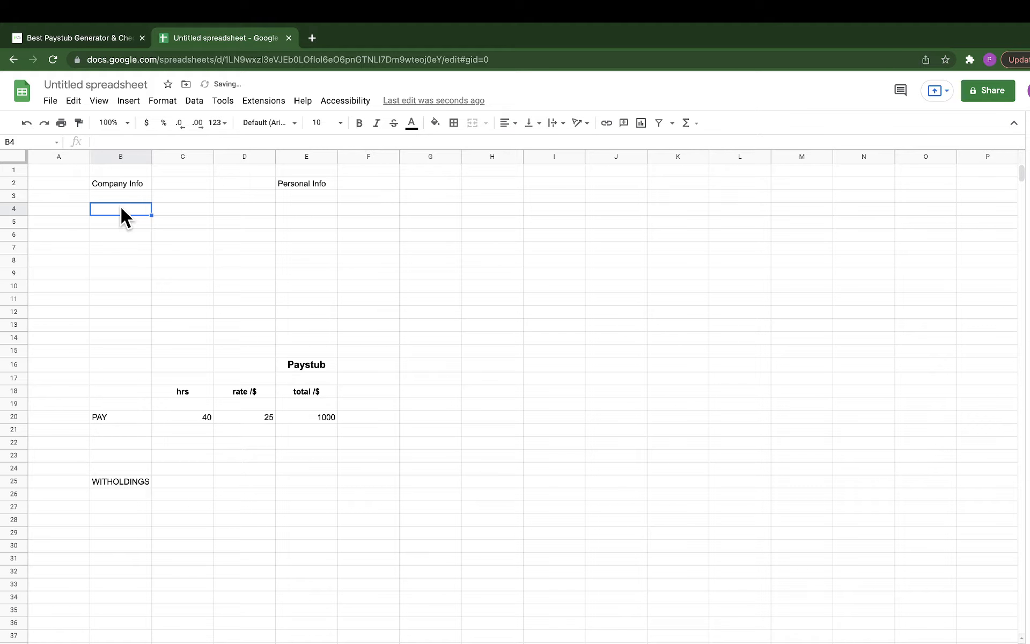
# Step: Enter the company name ABC co with its street address, city and zip code in B4:B7
pyautogui.write('ABC co')
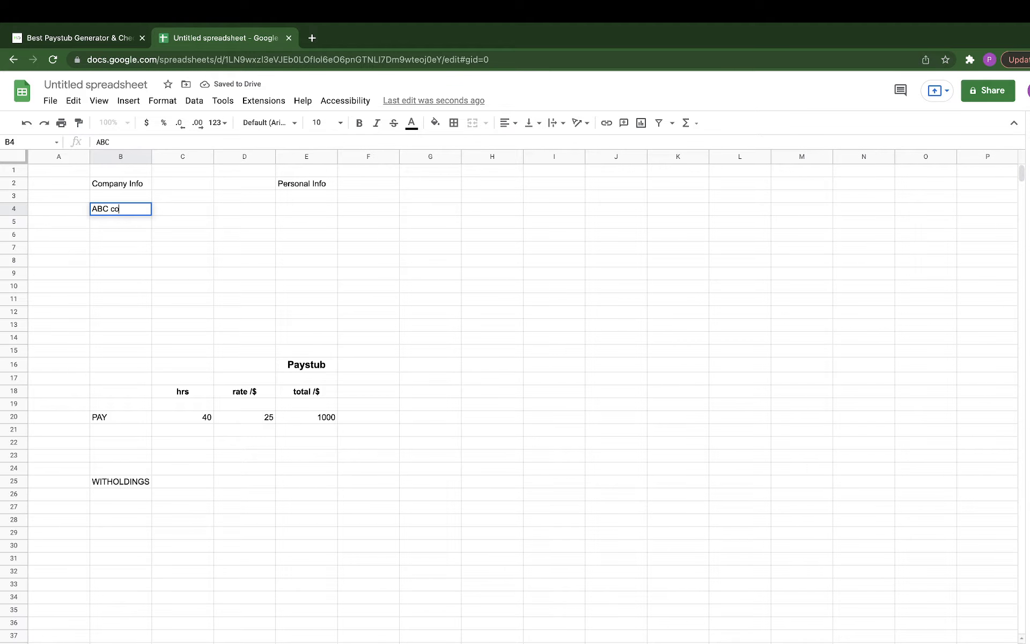
pyautogui.press('Return')
pyautogui.write('123')
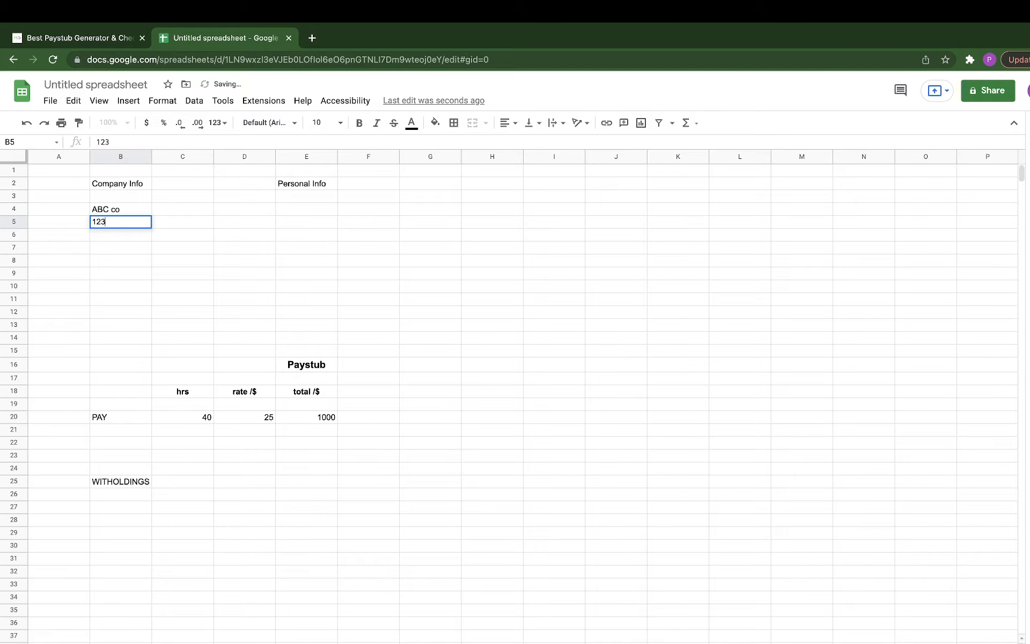
pyautogui.write(' street')
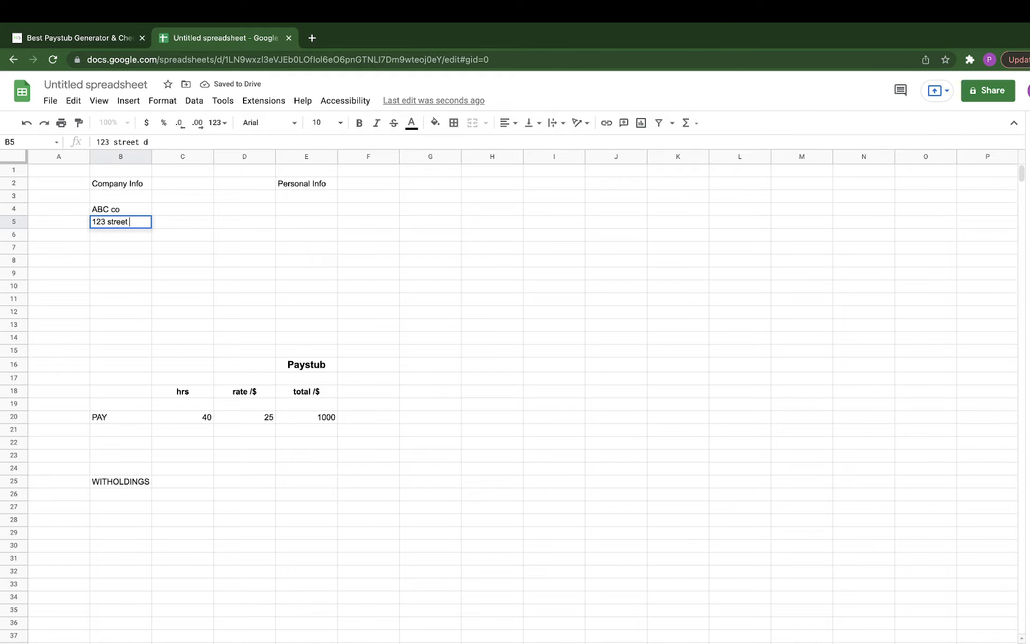
pyautogui.write(' st')
pyautogui.press('Return')
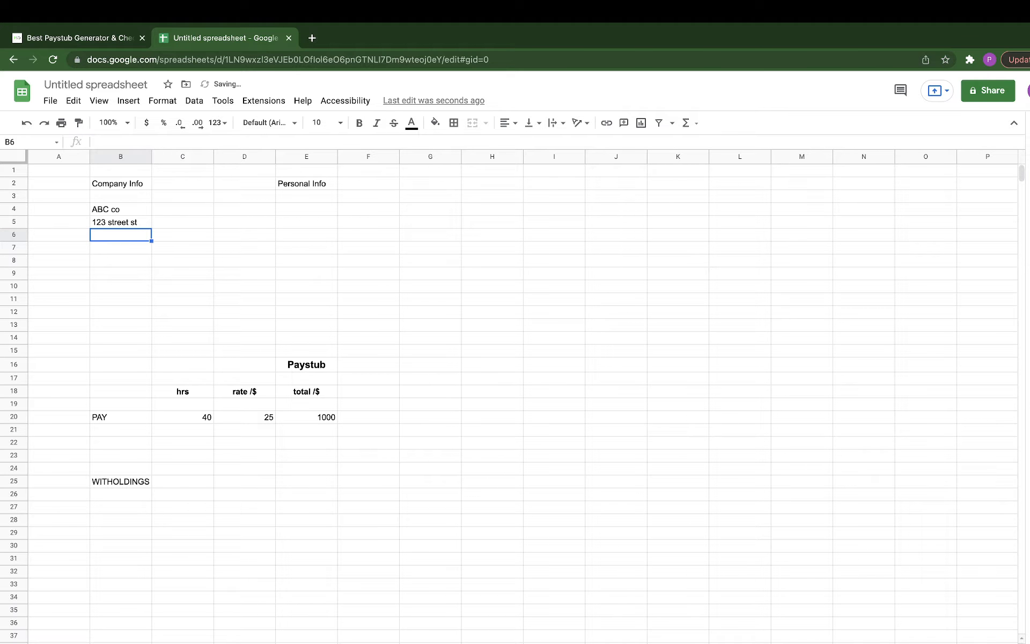
pyautogui.write('New York')
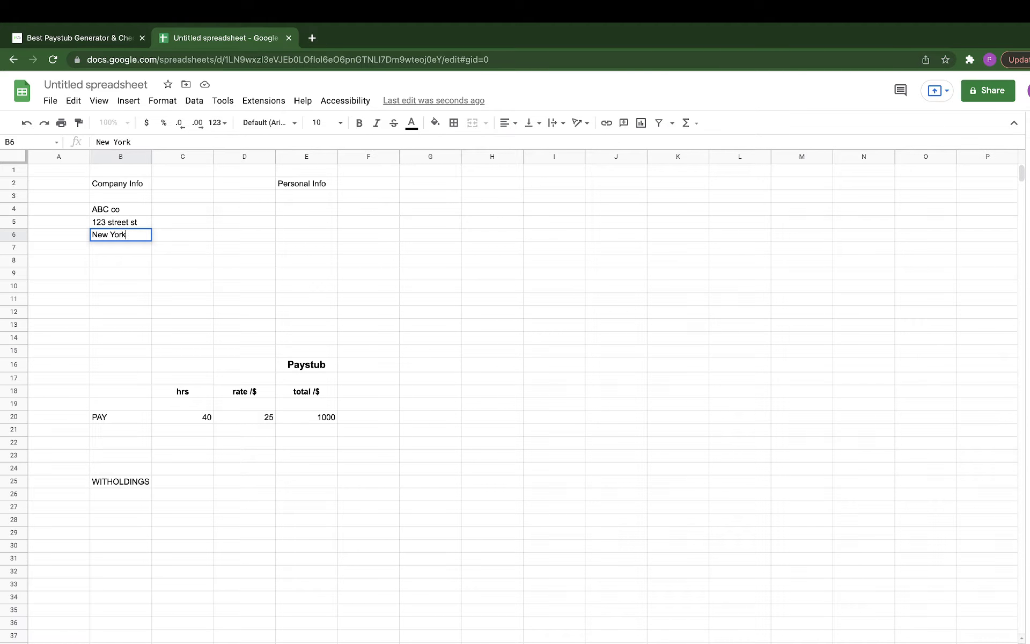
pyautogui.press('Return')
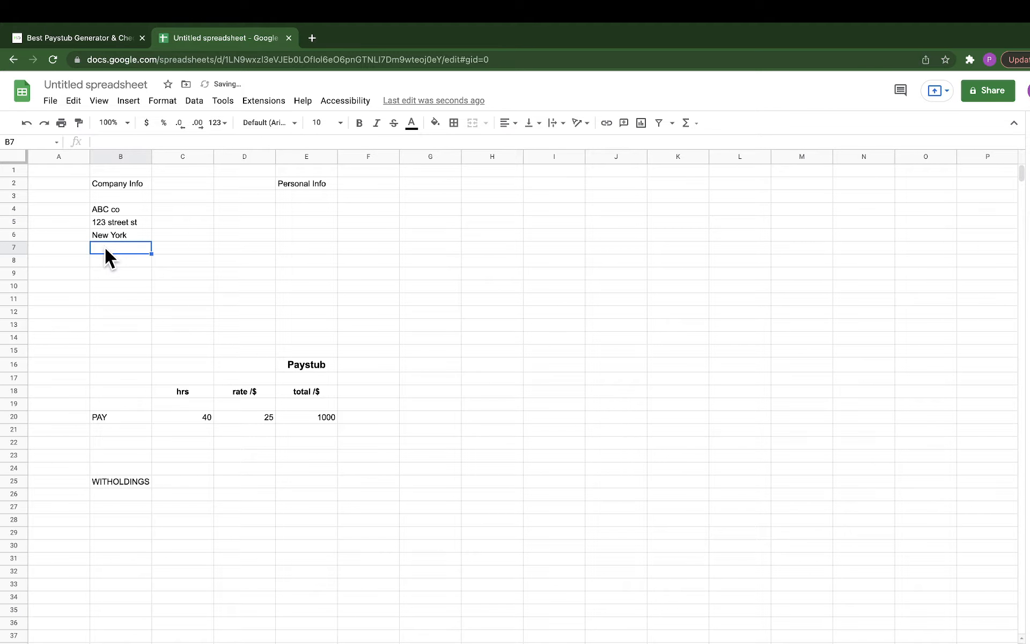
pyautogui.write('123345')
pyautogui.press('BackSpace')
# Step: Enter the employee's name and street address in E4 and E5 under Personal Info
pyautogui.click(294, 198)
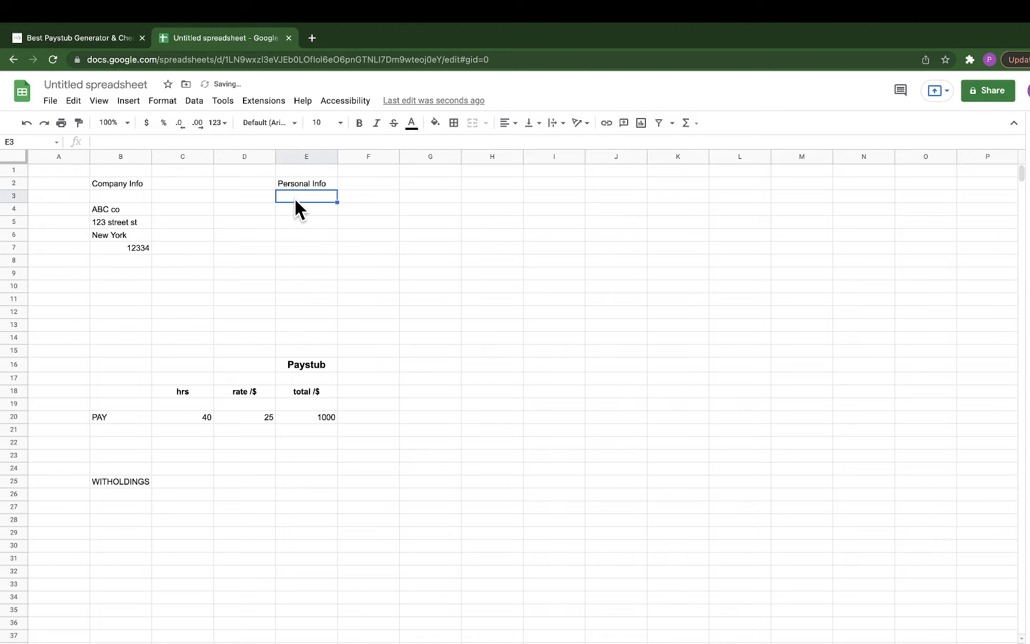
pyautogui.click(290, 205)
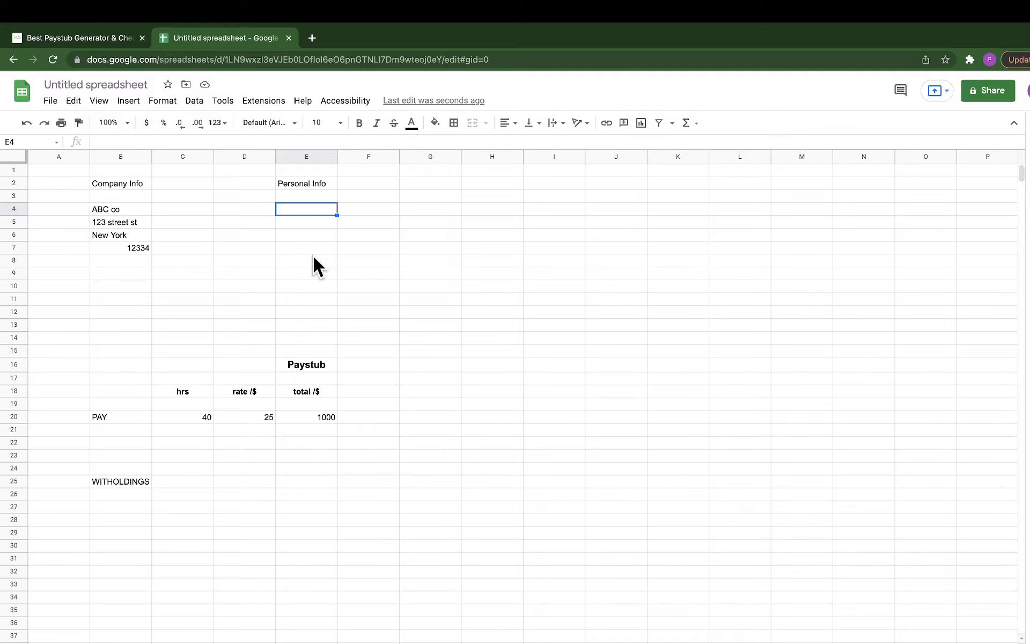
pyautogui.write('FirstoName')
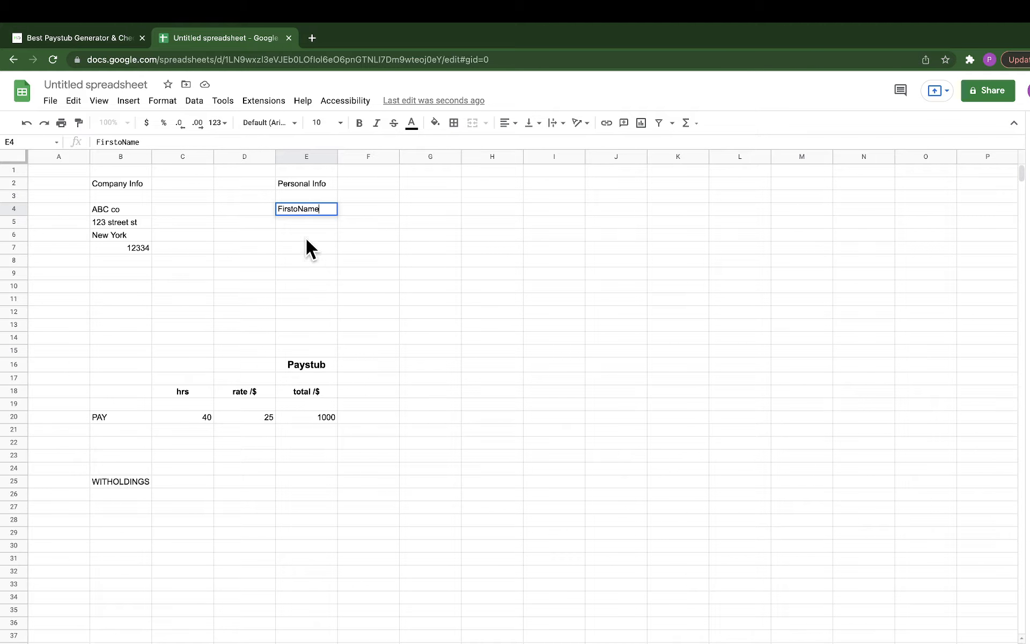
pyautogui.press('BackSpace')
pyautogui.write('o')
pyautogui.click(302, 223)
pyautogui.write('987')
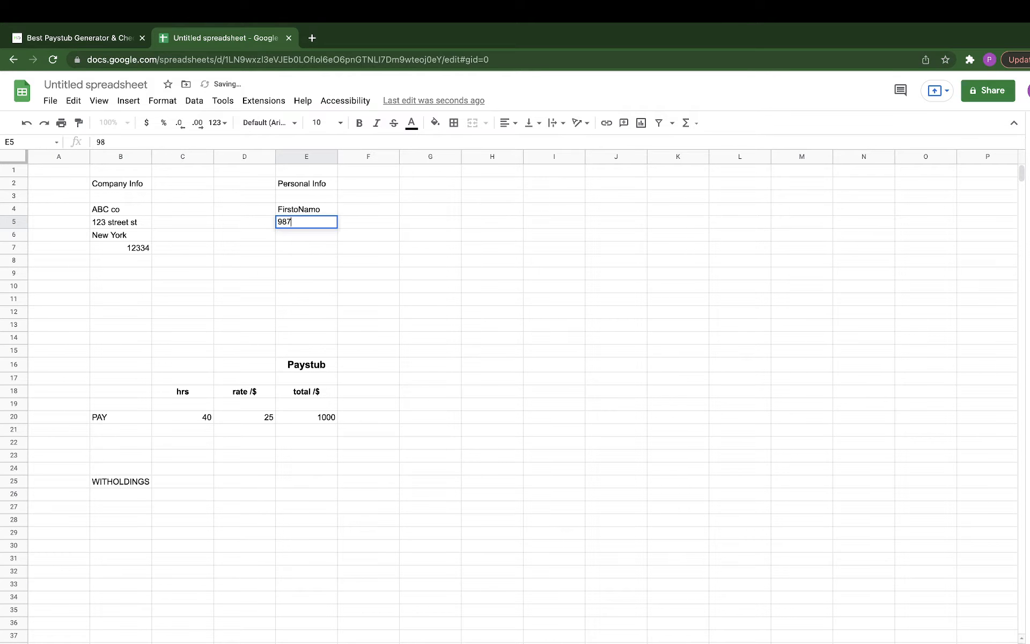
pyautogui.write(' otherplace dr')
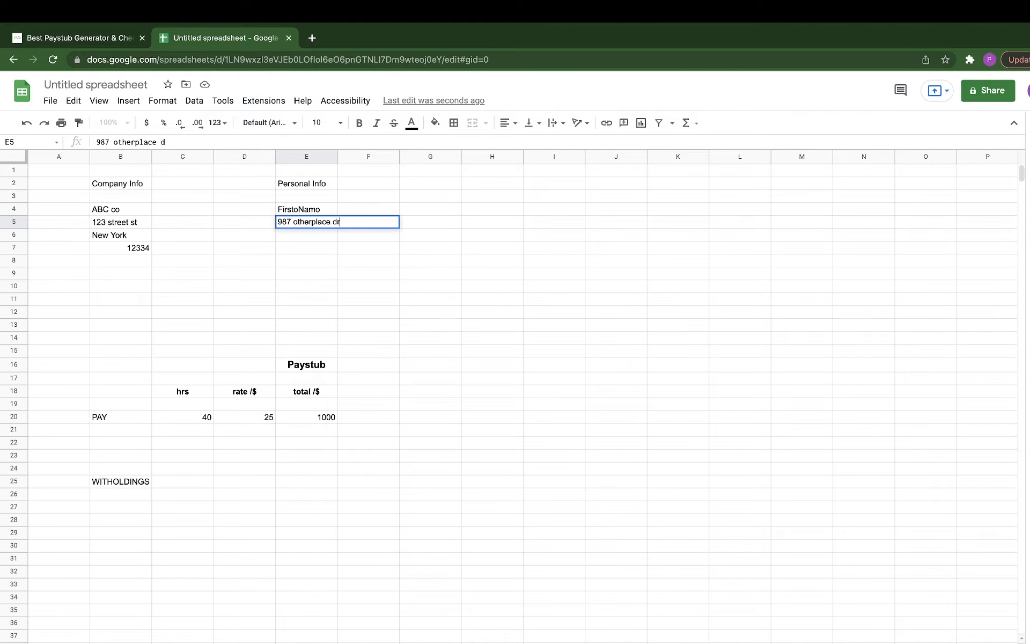
pyautogui.click(281, 236)
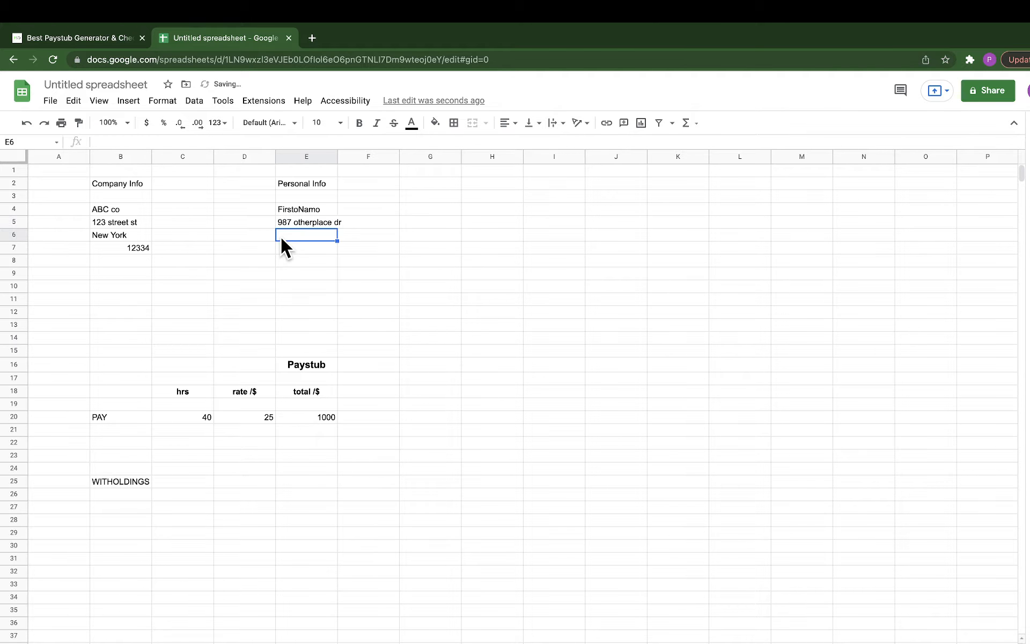
# Step: Add California as the state and 90210 as the ZIP code below the street
pyautogui.write('California')
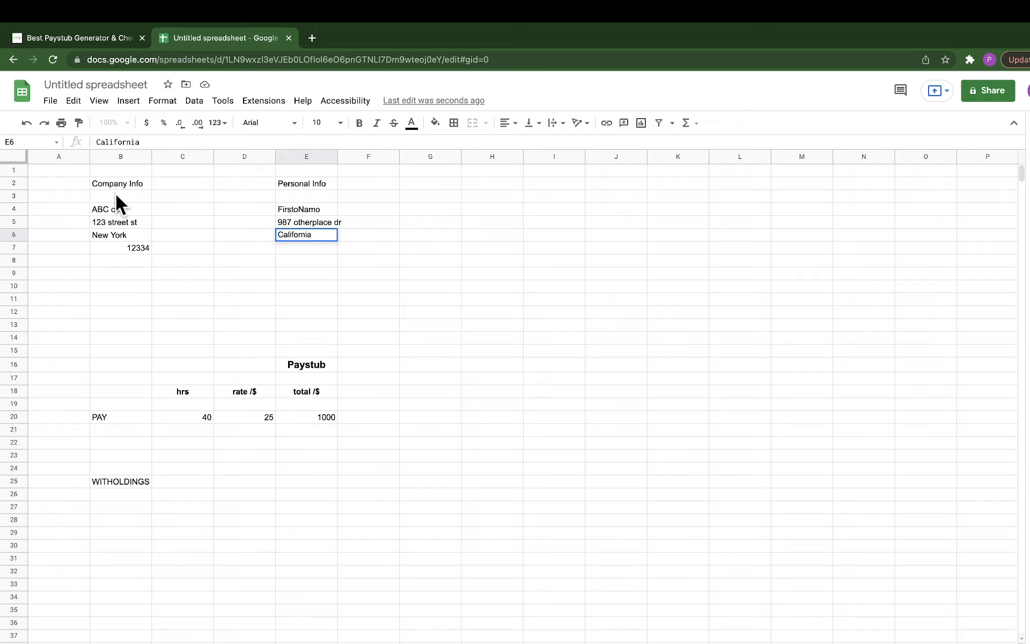
pyautogui.press('Return')
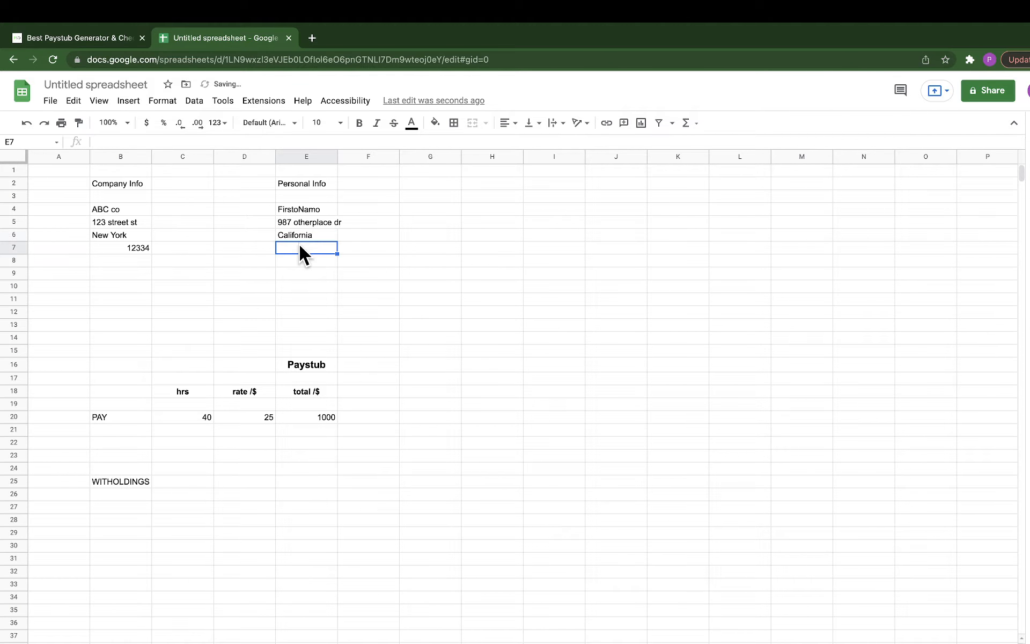
pyautogui.write('90210')
pyautogui.click(290, 263)
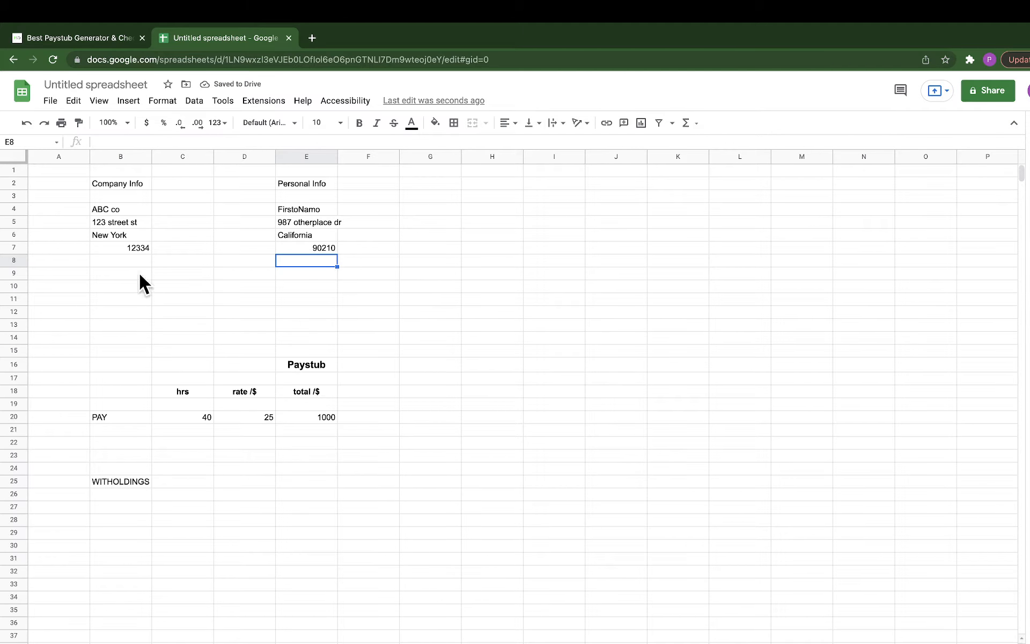
# Step: Make the Company Info and Personal Info headings bold
pyautogui.click(102, 182)
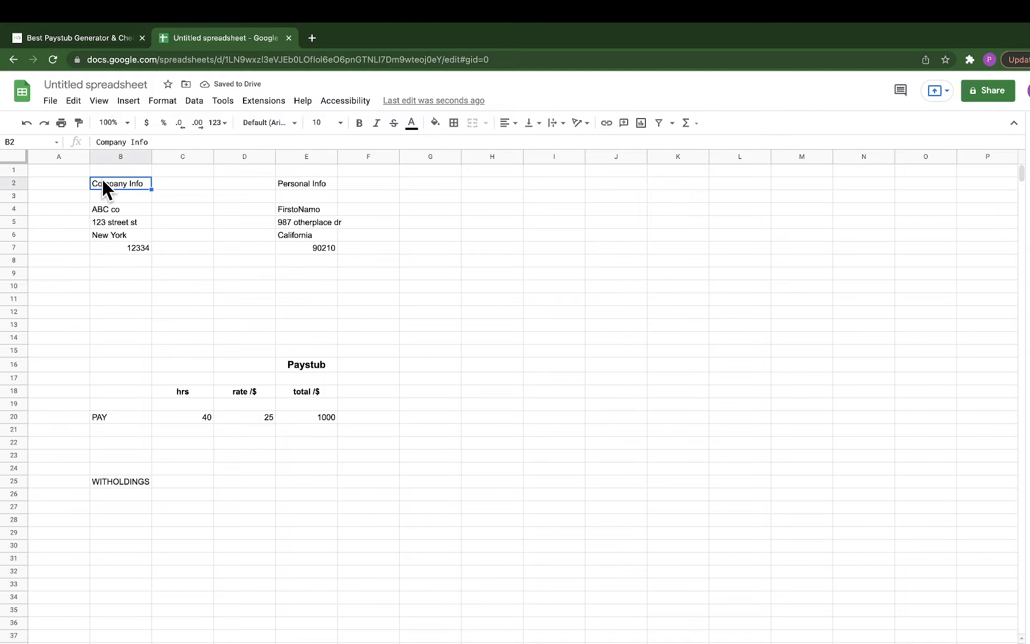
pyautogui.click(359, 125)
pyautogui.click(294, 184)
pyautogui.click(360, 125)
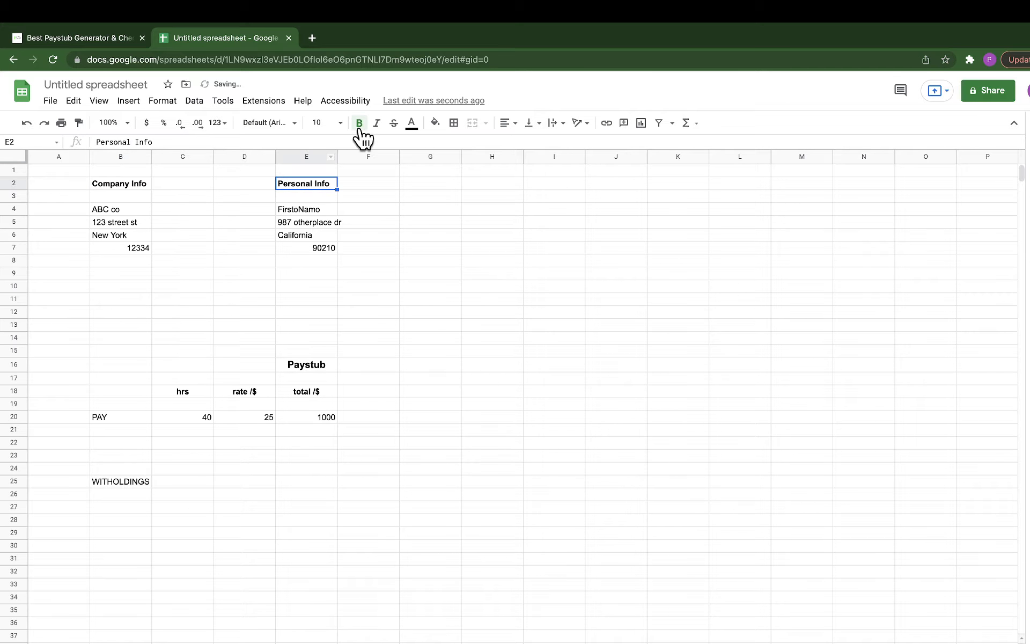
# Step: Left-align the company entries B4:B7 and the personal entries in column E
pyautogui.moveTo(102, 205); pyautogui.dragTo(102, 247)
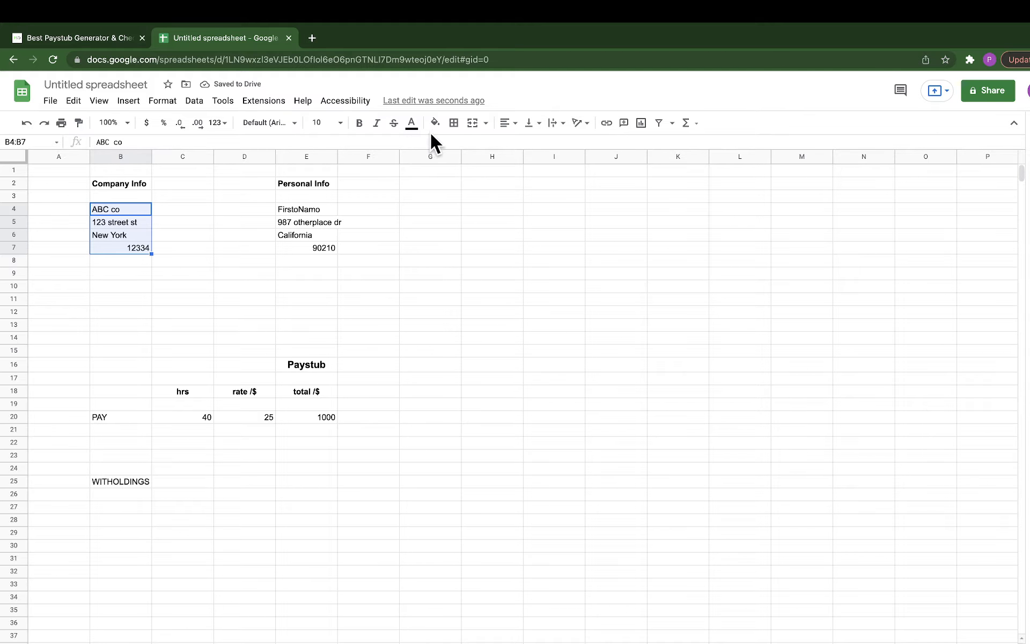
pyautogui.click(510, 125)
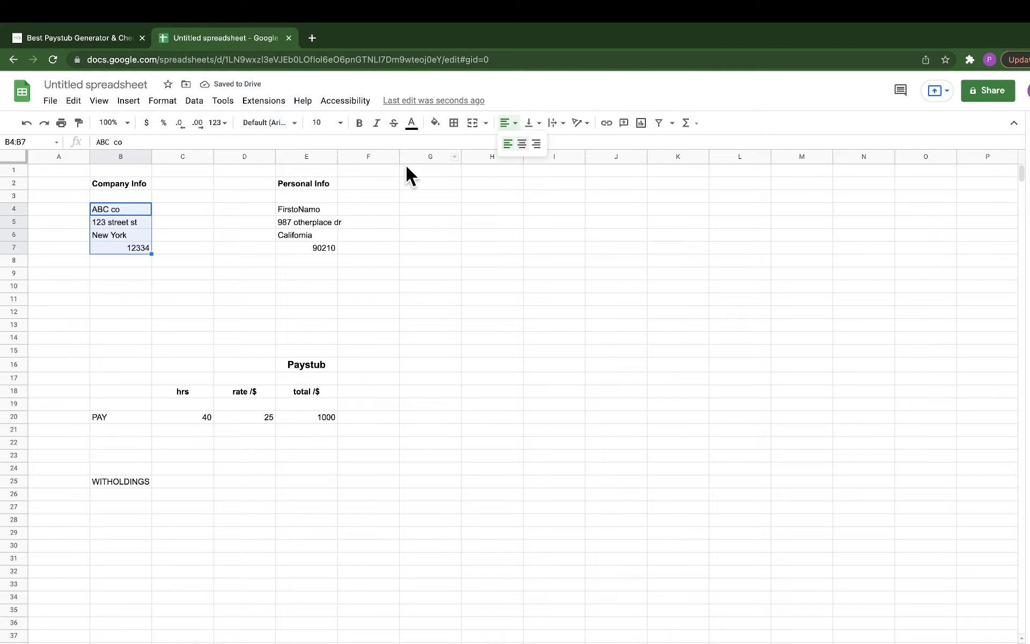
pyautogui.click(507, 142)
pyautogui.moveTo(295, 205); pyautogui.dragTo(298, 251)
pyautogui.click(504, 123)
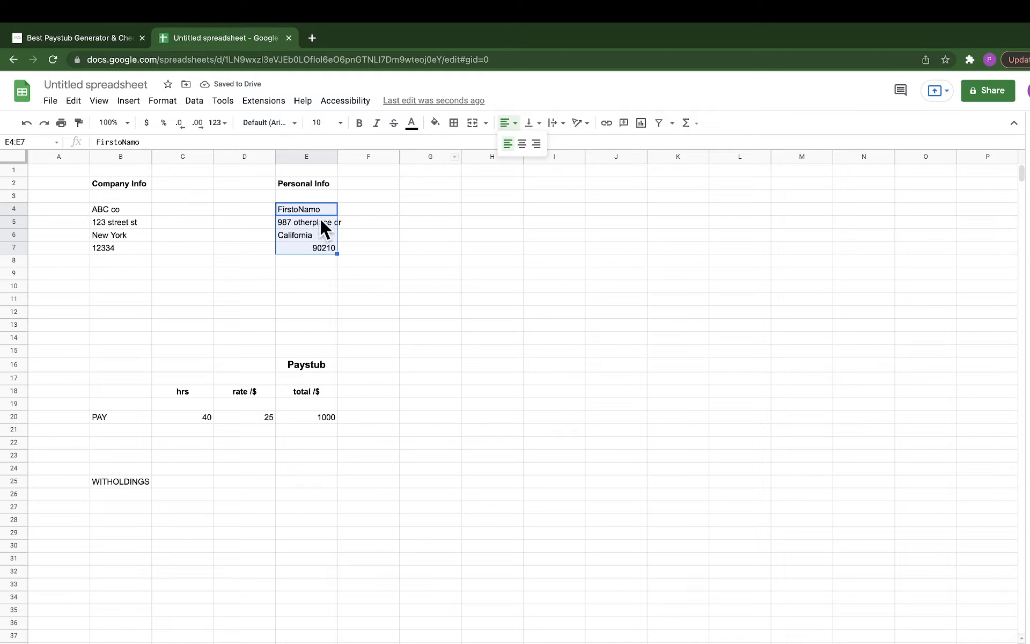
pyautogui.click(507, 143)
pyautogui.click(373, 364)
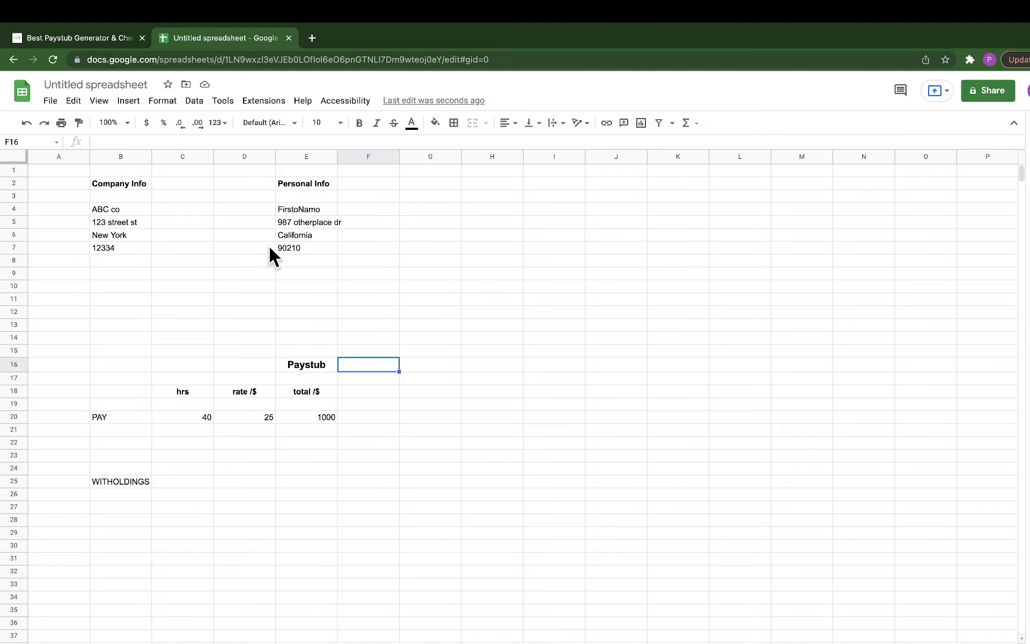
# Step: Enter Federal Tax in C26 and State Tax. in C27 under WITHOLDINGS
pyautogui.click(179, 494)
pyautogui.write('Federal Tax')
pyautogui.click(171, 504)
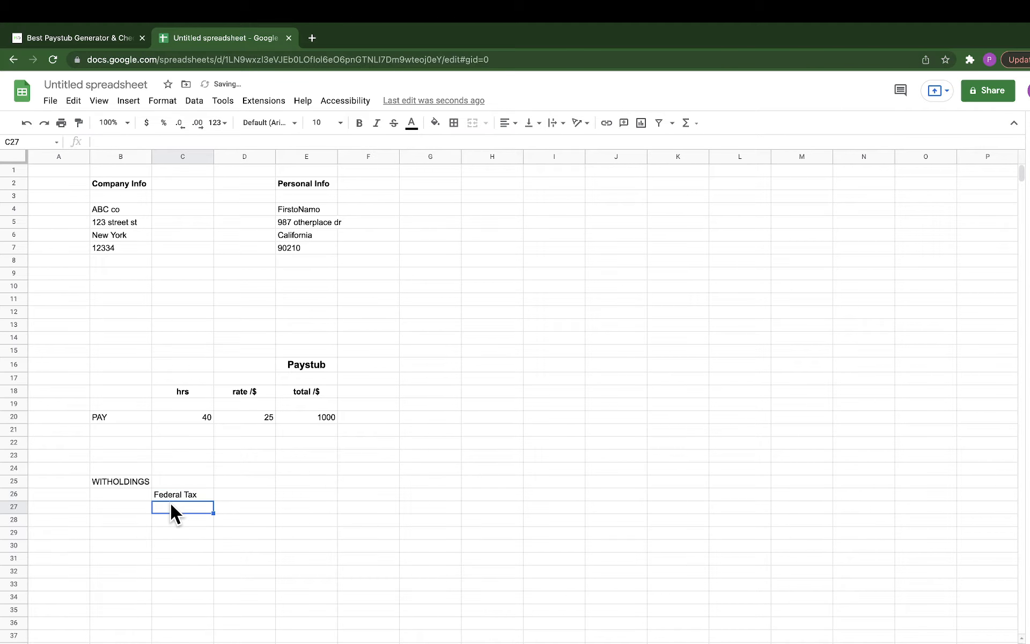
pyautogui.write('State Tax.')
pyautogui.press('Return')
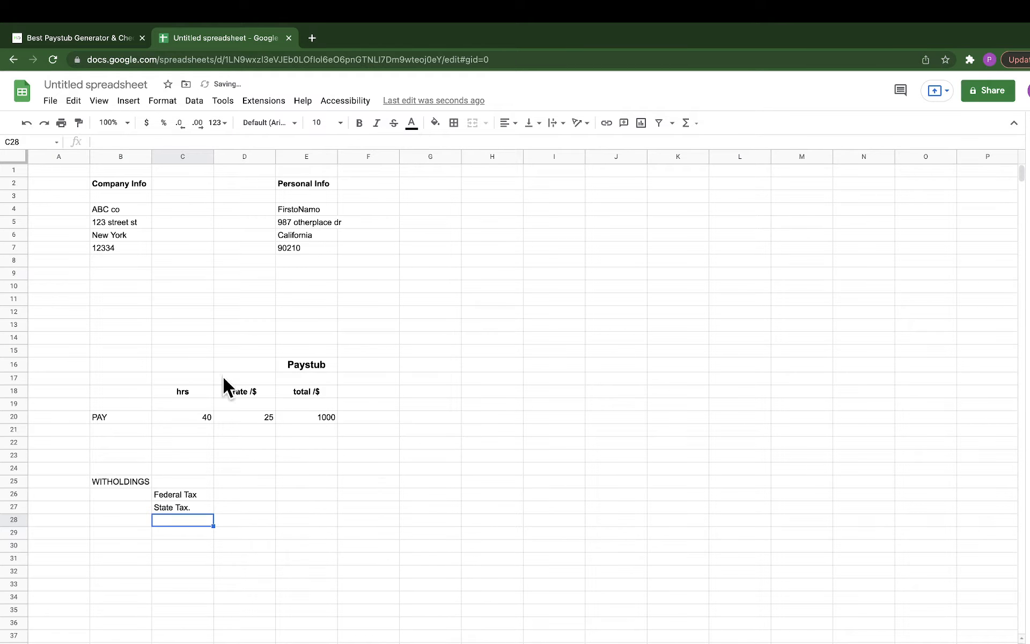
pyautogui.click(311, 38)
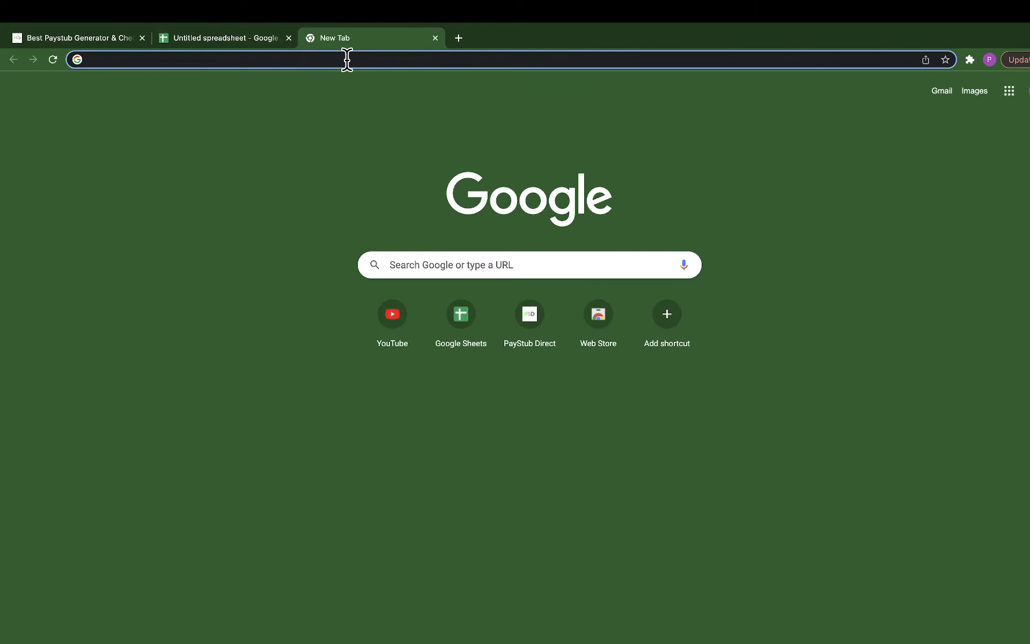
# Step: Search 'what is the federal tax' and review the 2021 federal tax bracket table
pyautogui.write('what is the federal')
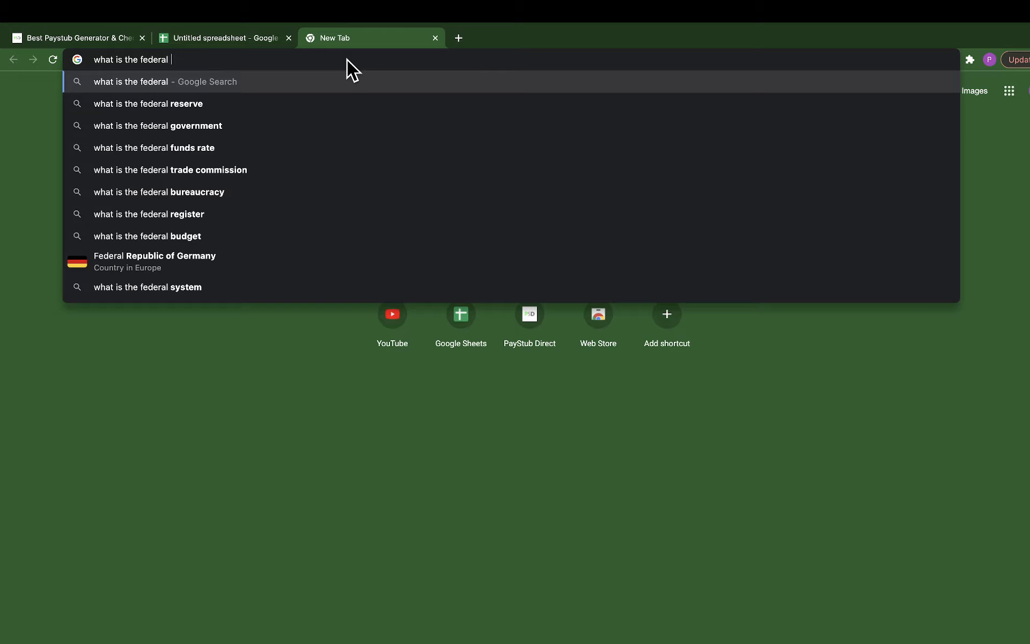
pyautogui.write(' tax')
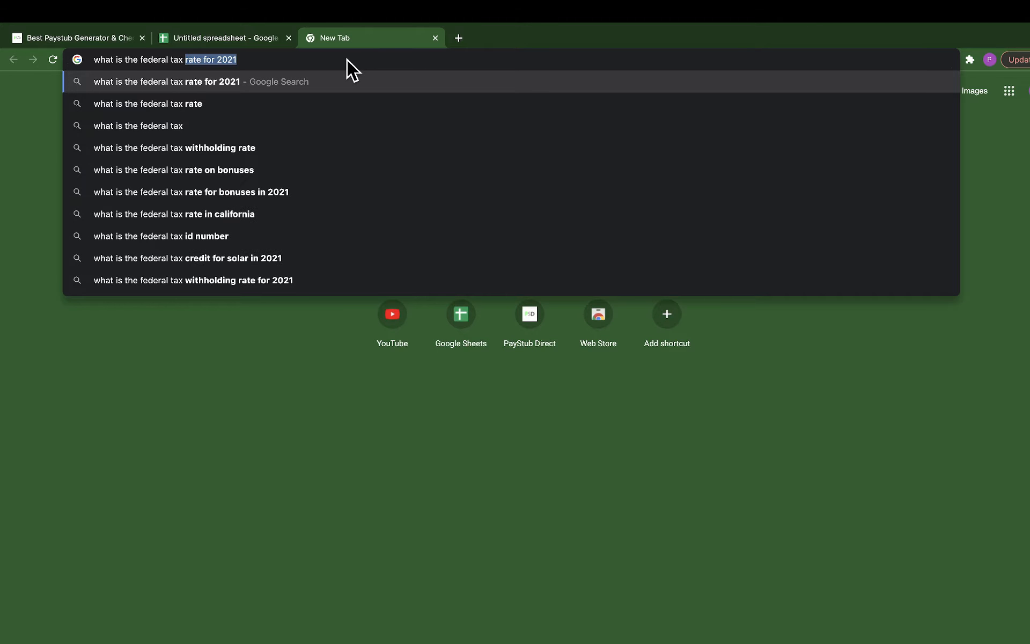
pyautogui.press('Return')
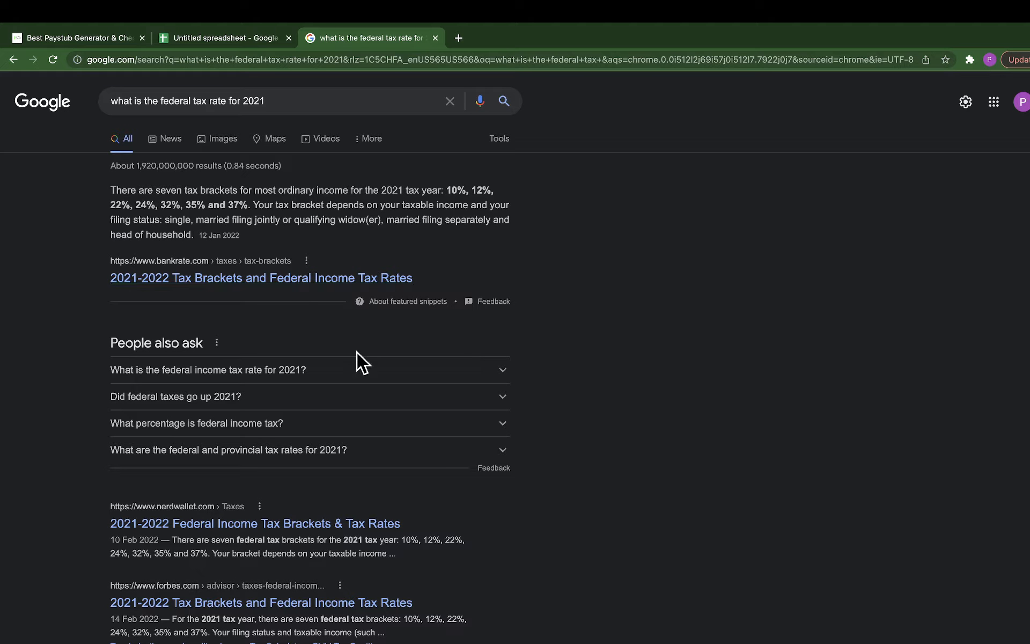
pyautogui.click(345, 375)
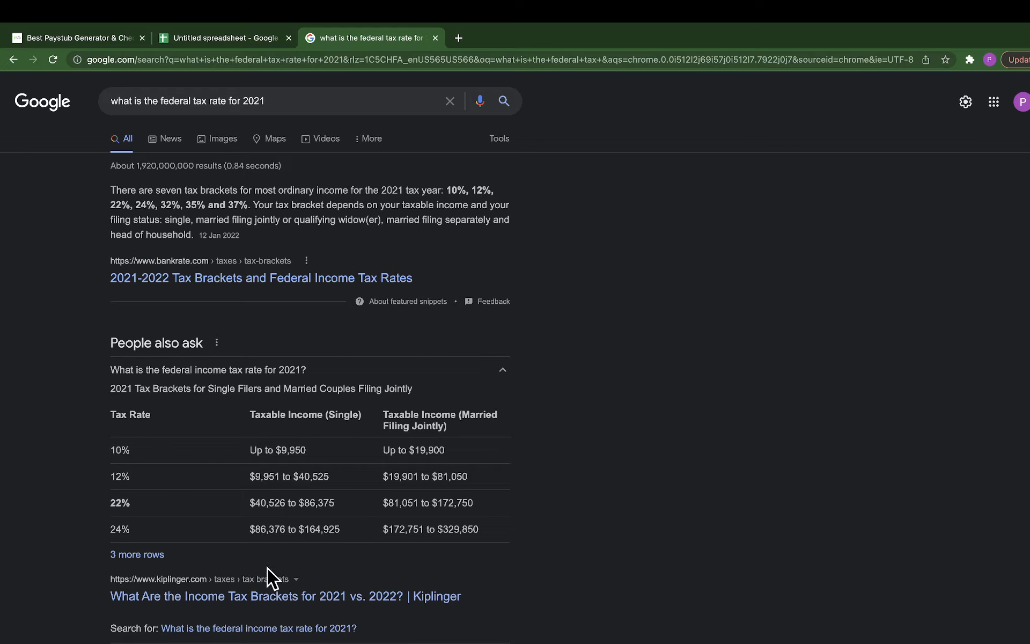
pyautogui.click(129, 555)
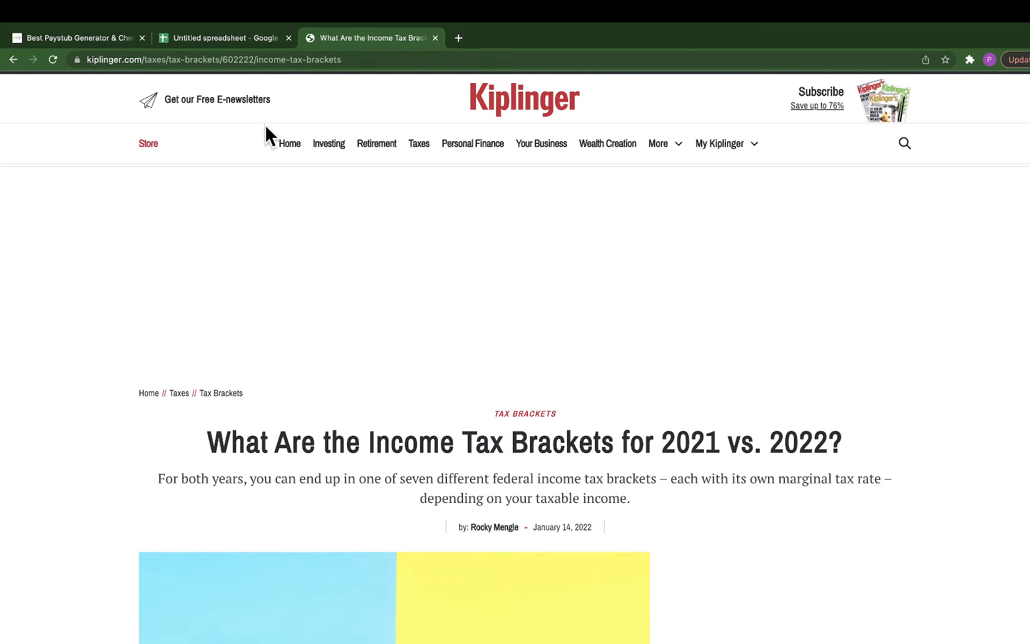
pyautogui.click(12, 60)
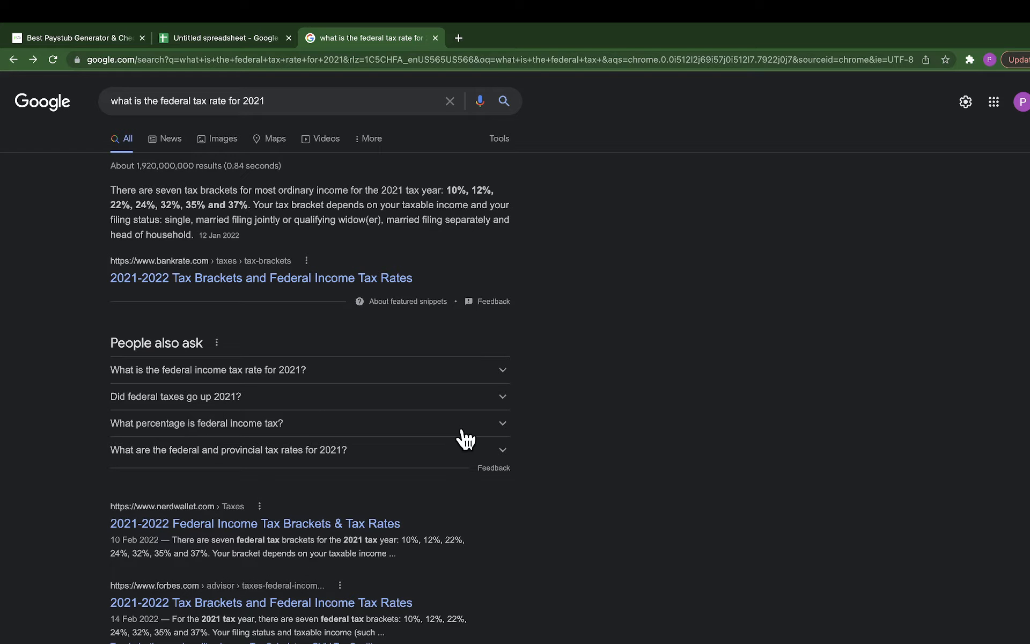
pyautogui.click(503, 372)
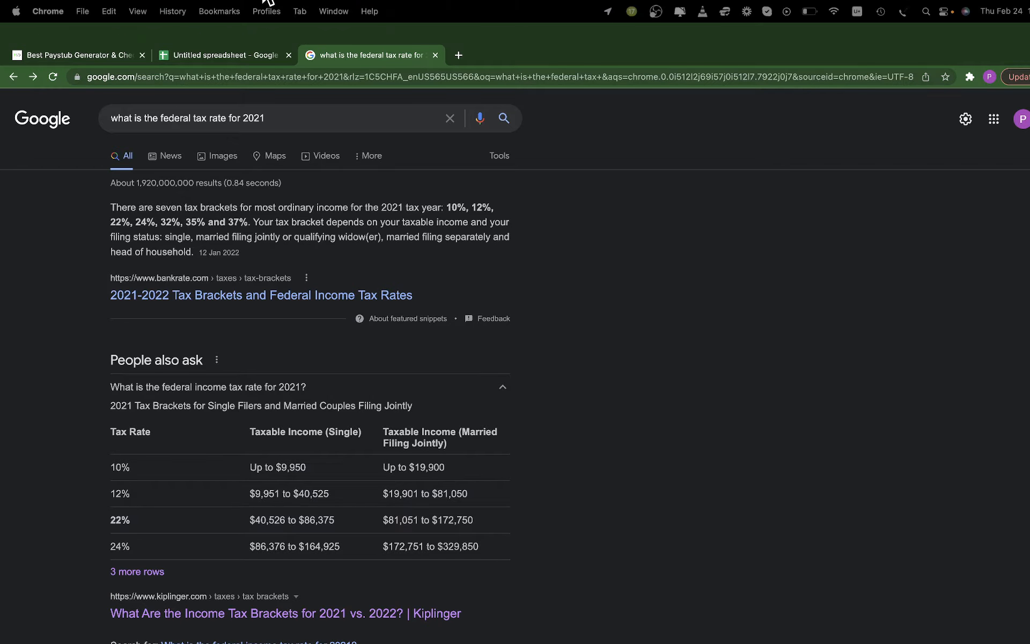
pyautogui.click(230, 37)
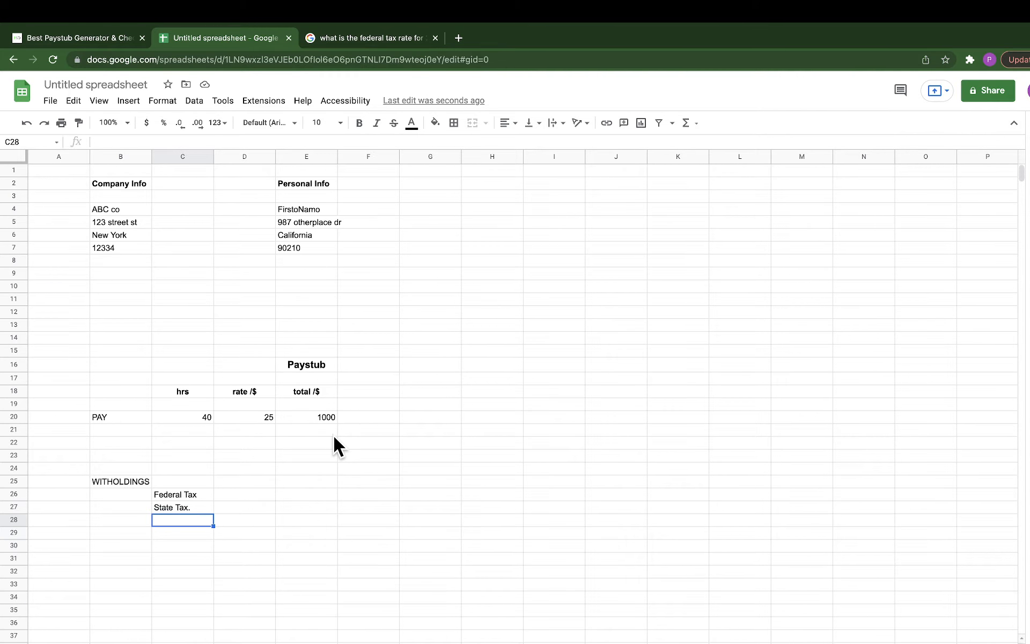
# Step: Add a bold YTD header in F18 beside total /$
pyautogui.click(381, 390)
pyautogui.hotkey('ctrl', 'b')
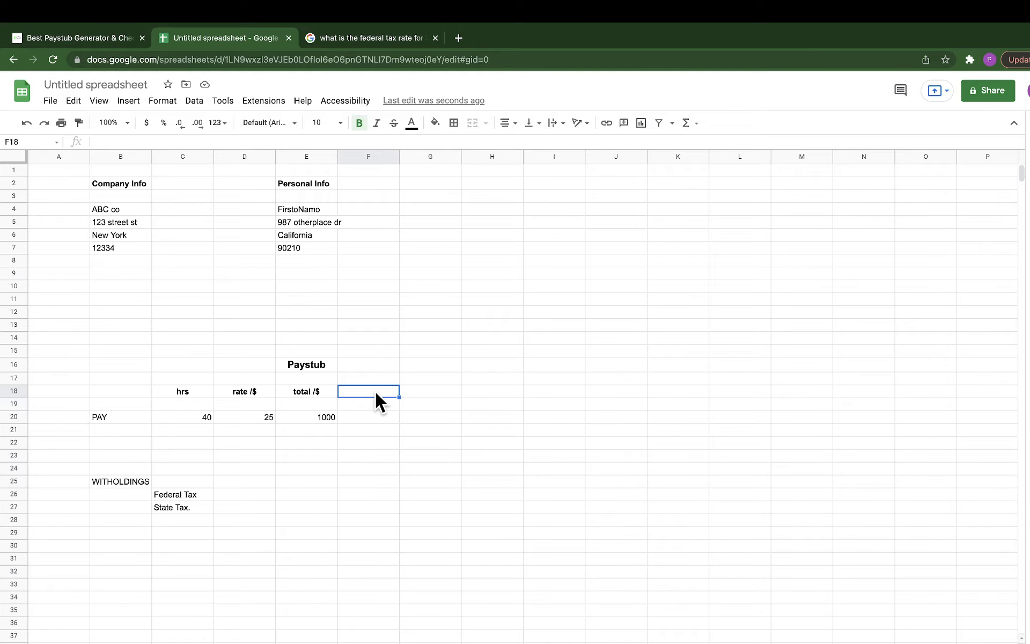
pyautogui.write('YTD')
pyautogui.click(359, 466)
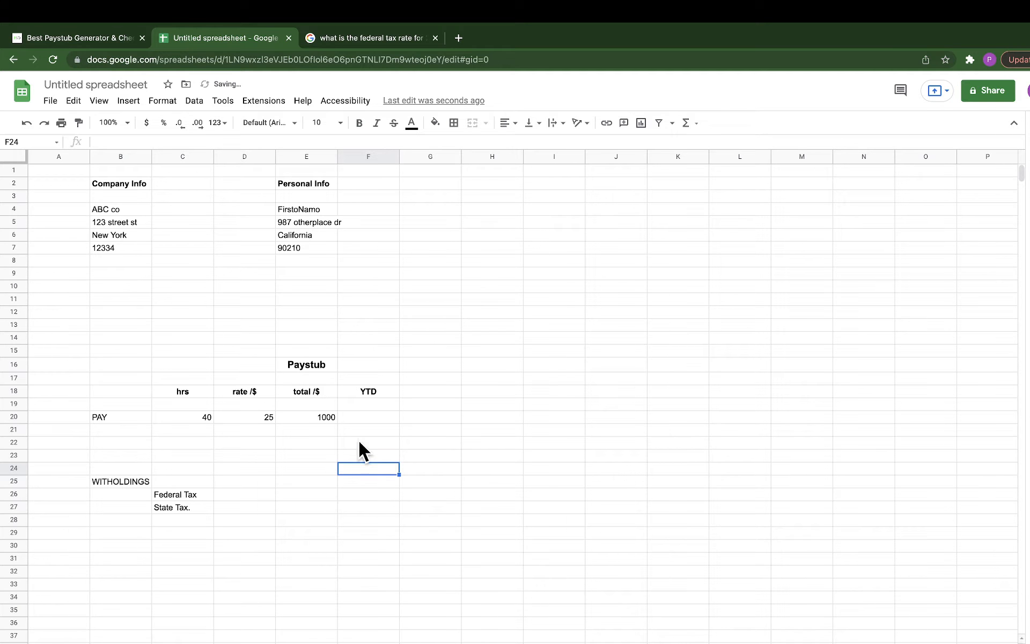
# Step: Type the note 'yearly rate' in K20 to the right of the PAY row
pyautogui.click(700, 418)
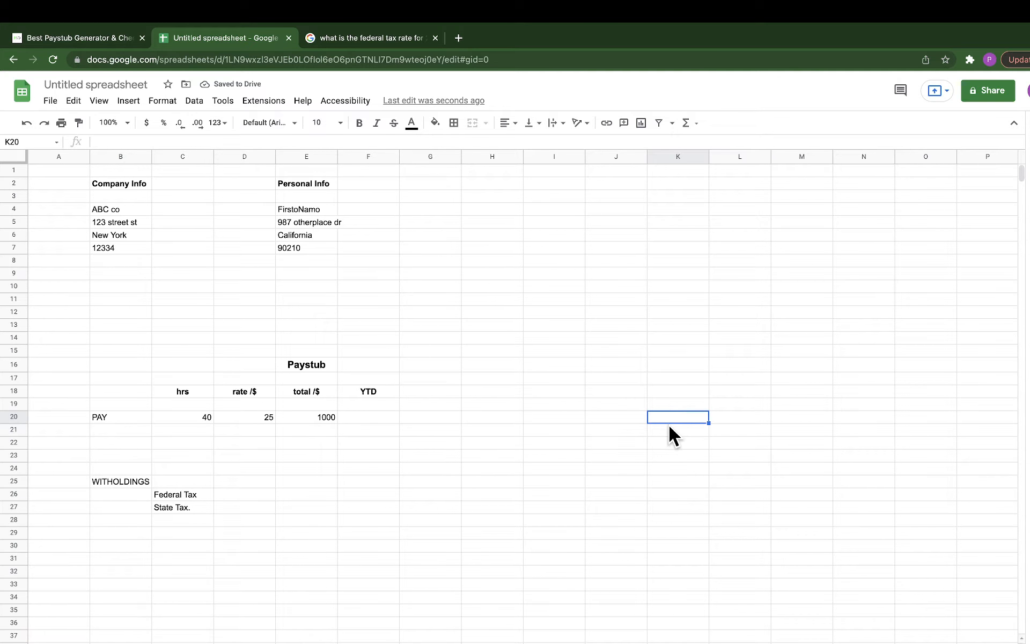
pyautogui.write('yearly rate')
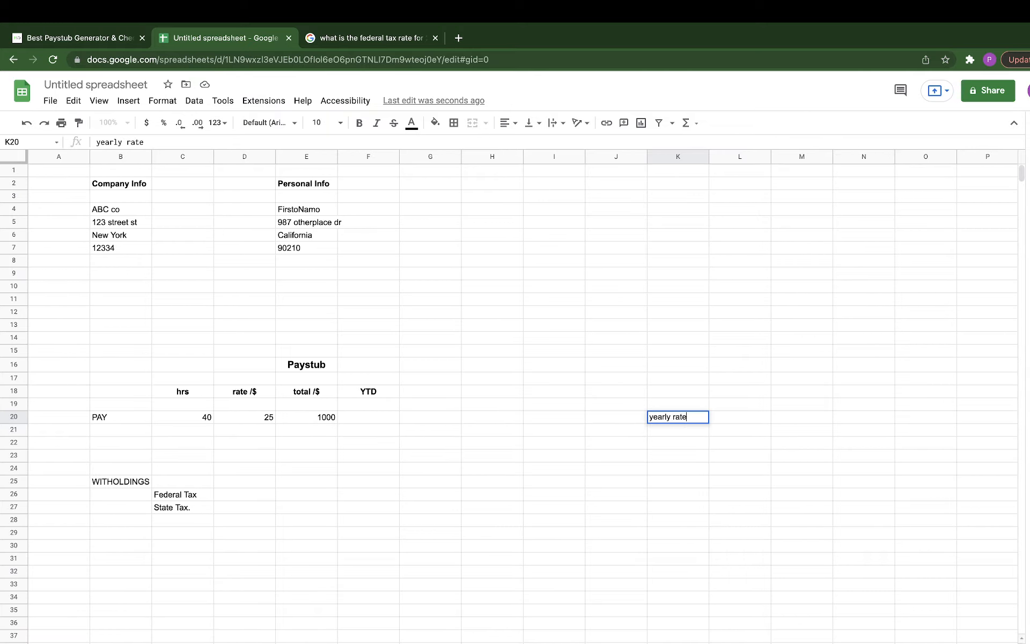
pyautogui.press('Return')
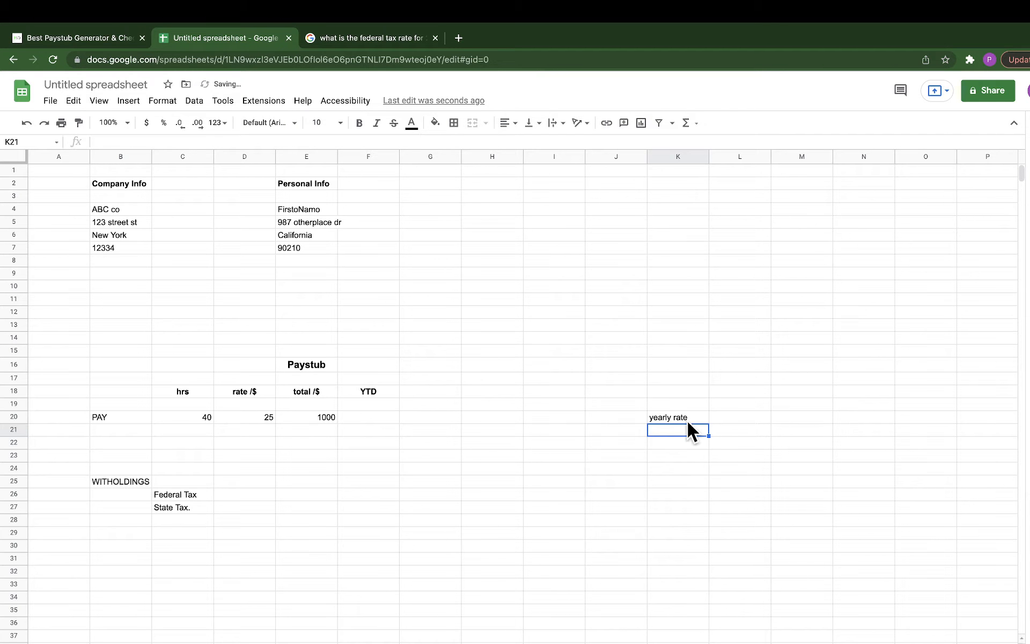
pyautogui.click(372, 418)
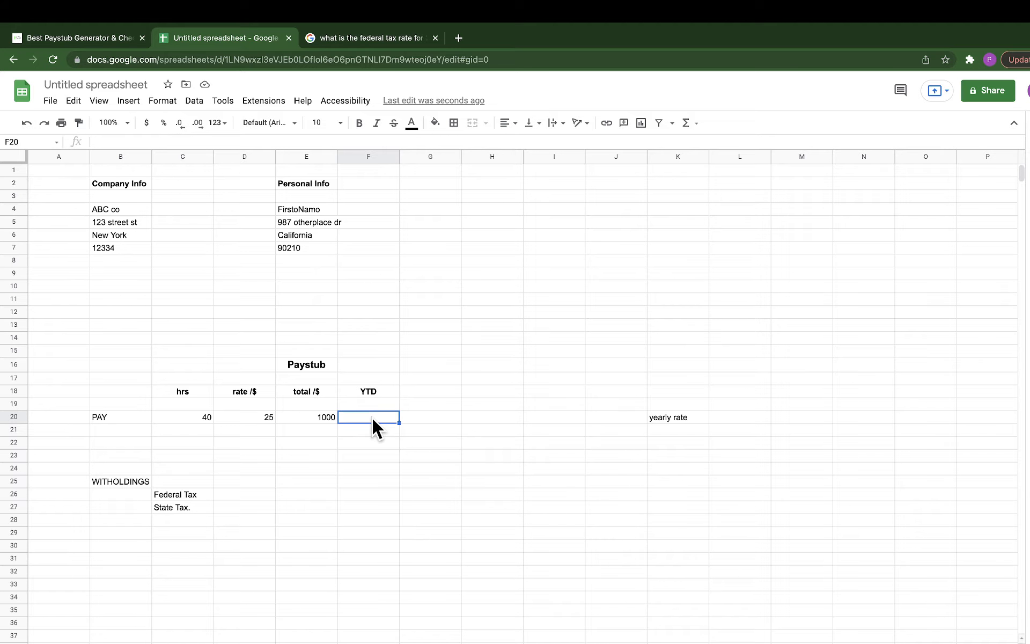
# Step: Enter 8000 as YTD pay in F20 and format D20:F20 as currency
pyautogui.write('8000')
pyautogui.click(375, 441)
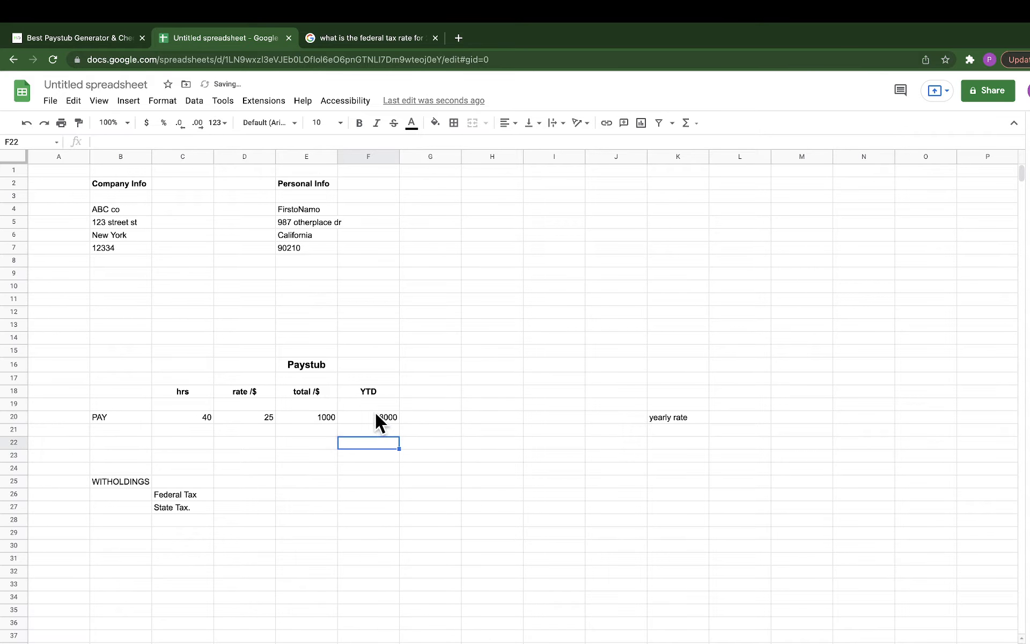
pyautogui.moveTo(375, 413); pyautogui.dragTo(260, 417)
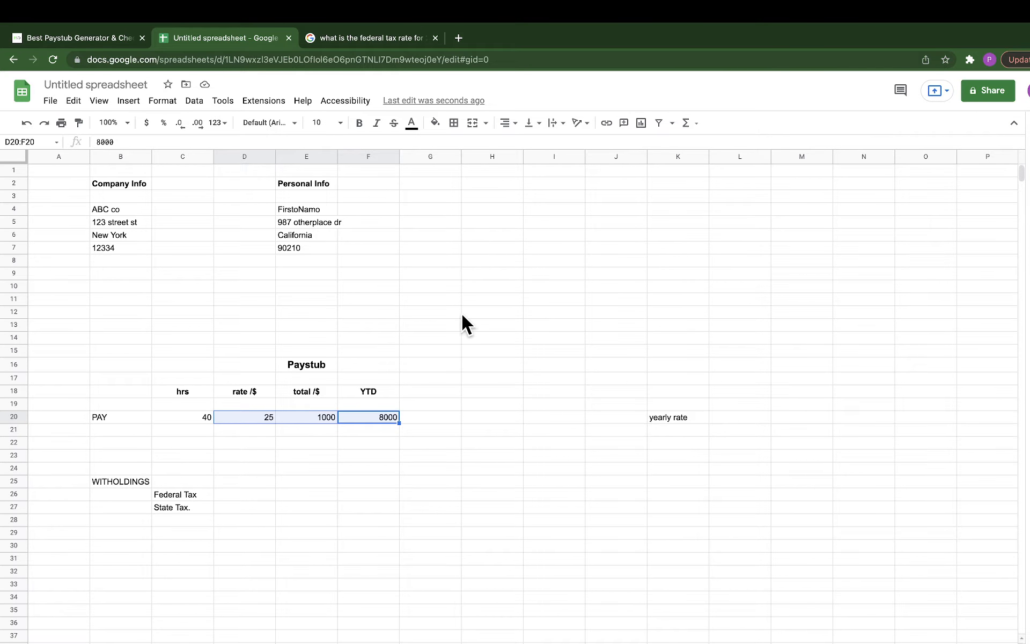
pyautogui.click(146, 123)
pyautogui.click(374, 545)
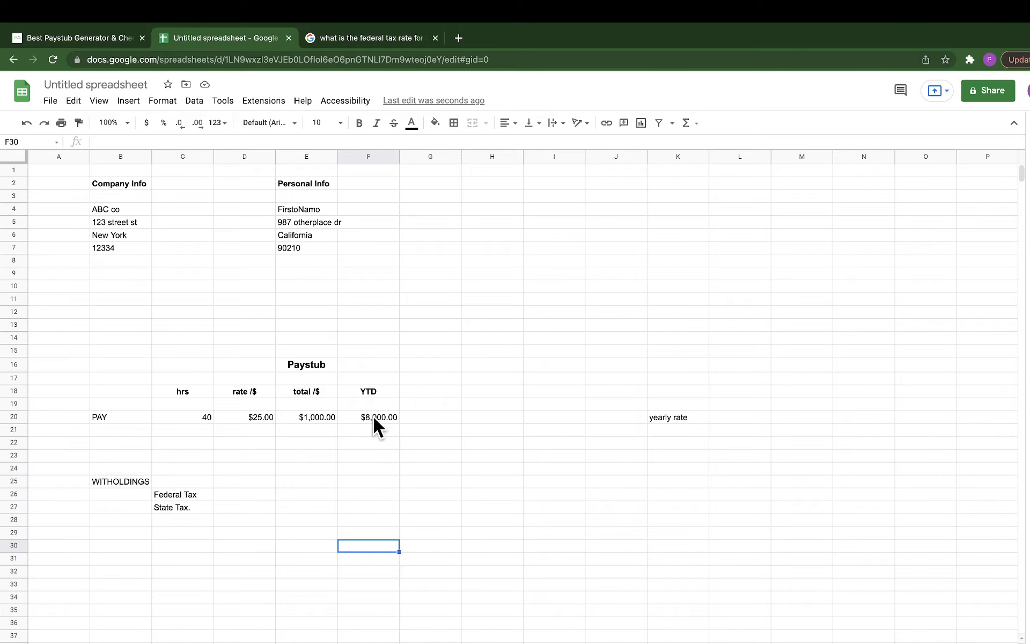
pyautogui.click(355, 38)
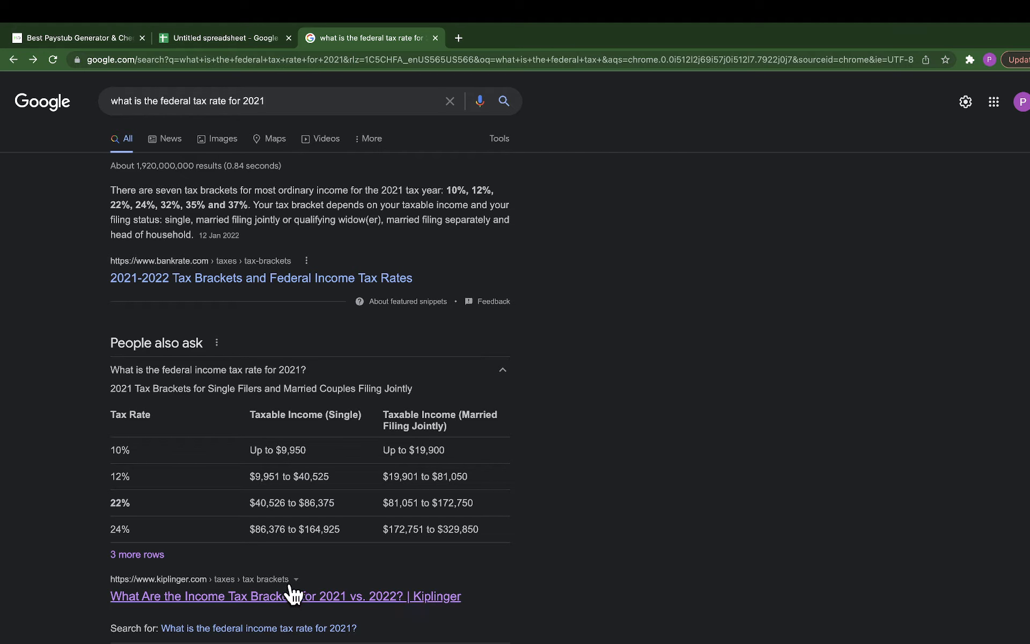
pyautogui.click(224, 38)
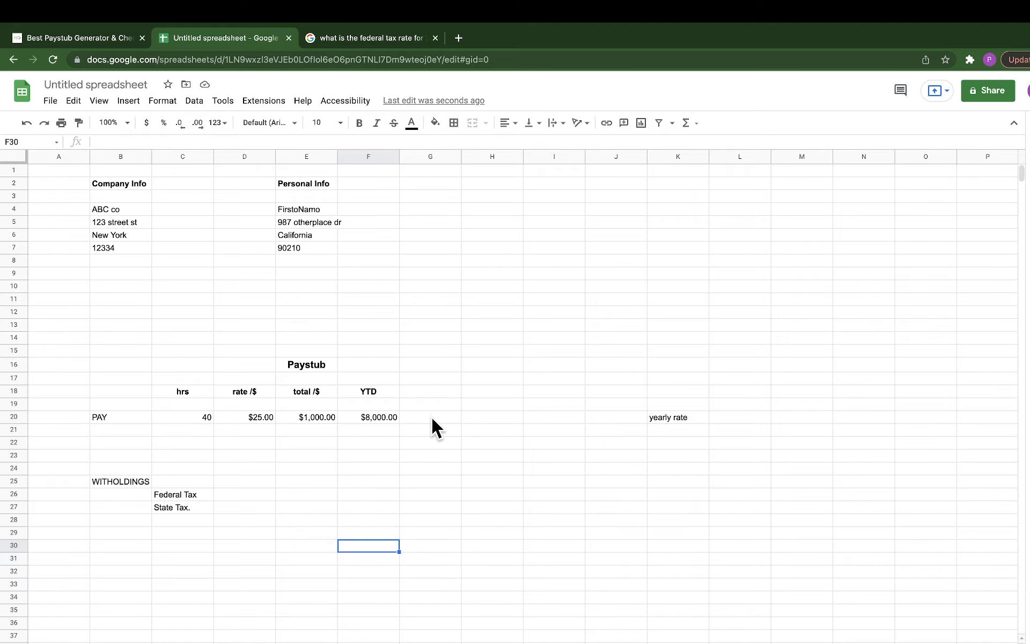
# Step: Enter 52,000 as the yearly rate in L20, checking the tax brackets tab
pyautogui.click(733, 418)
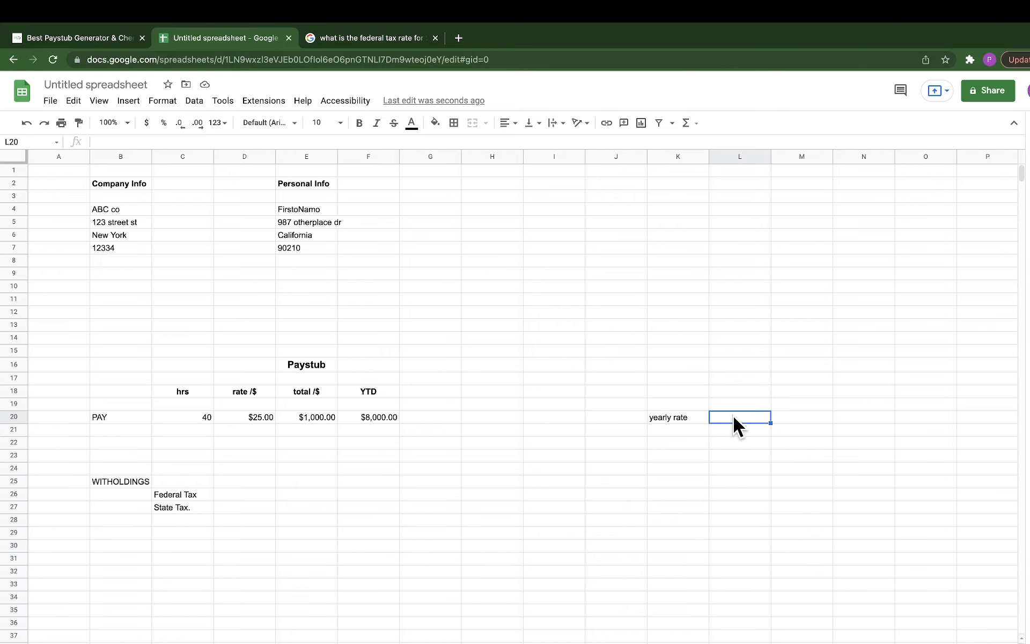
pyautogui.write('52,000')
pyautogui.click(504, 430)
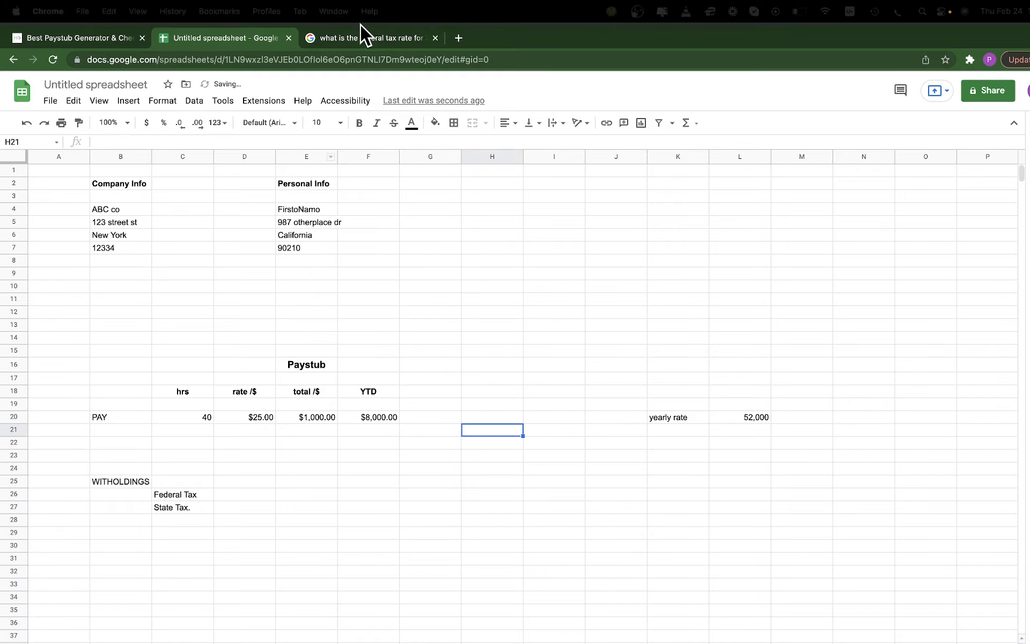
pyautogui.click(352, 38)
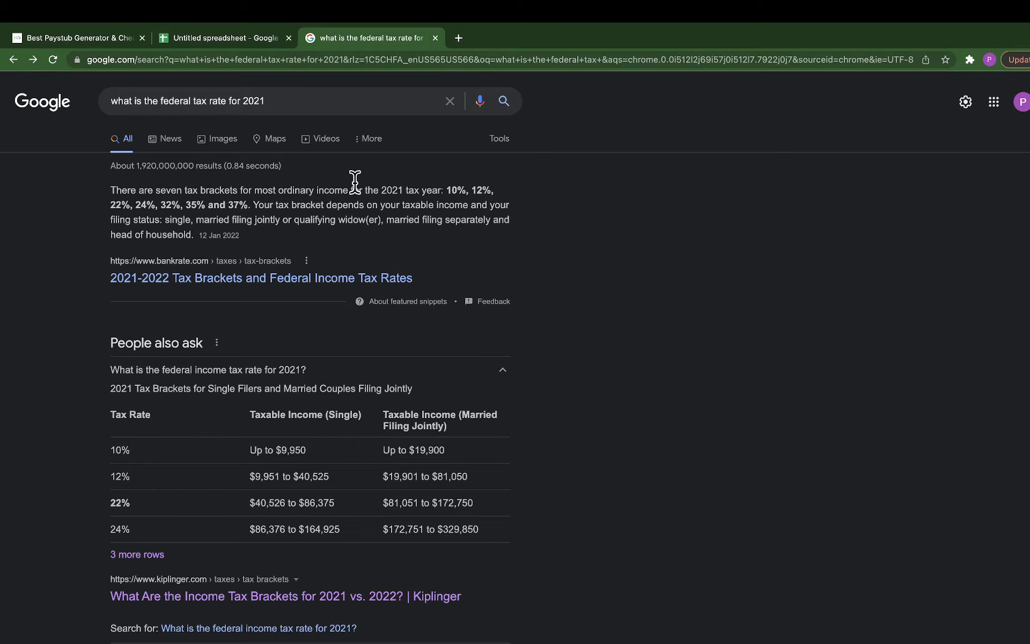
pyautogui.click(233, 43)
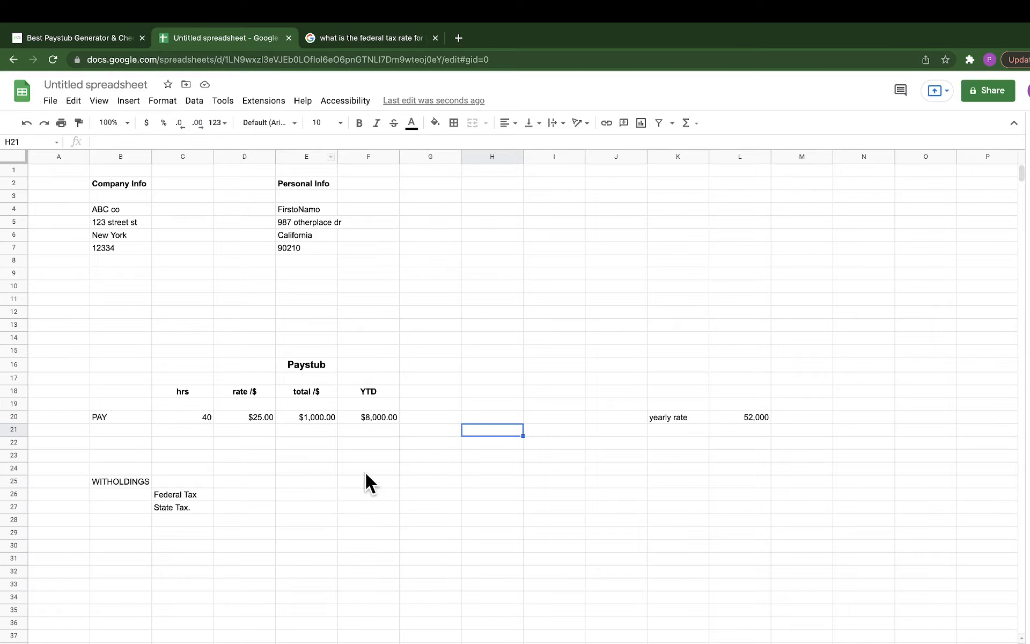
# Step: Add rate, amt and ytd headings across D25:F25 in the withholdings row
pyautogui.click(311, 496)
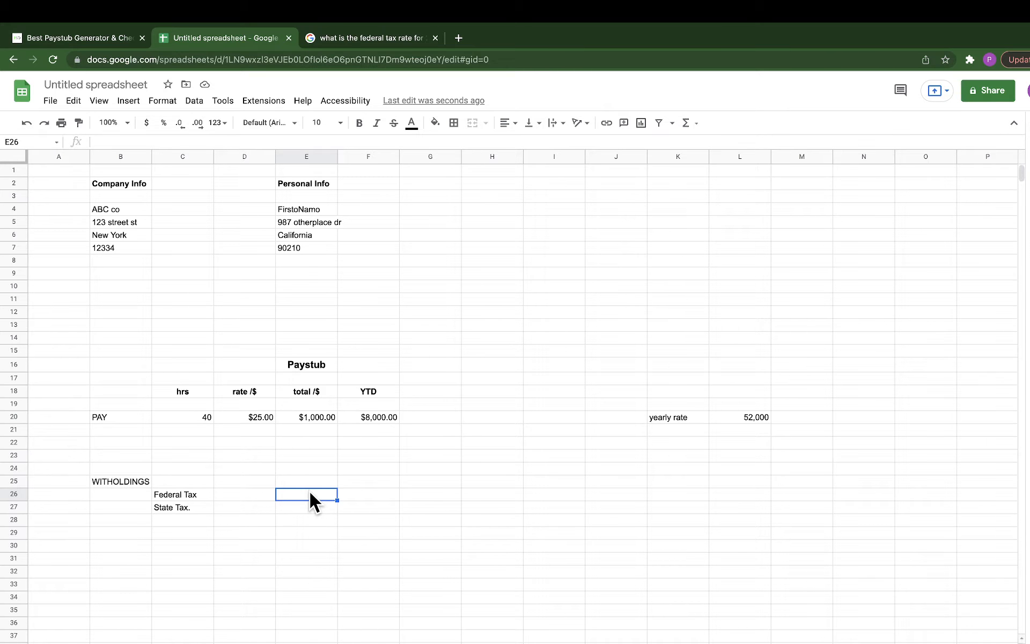
pyautogui.click(307, 482)
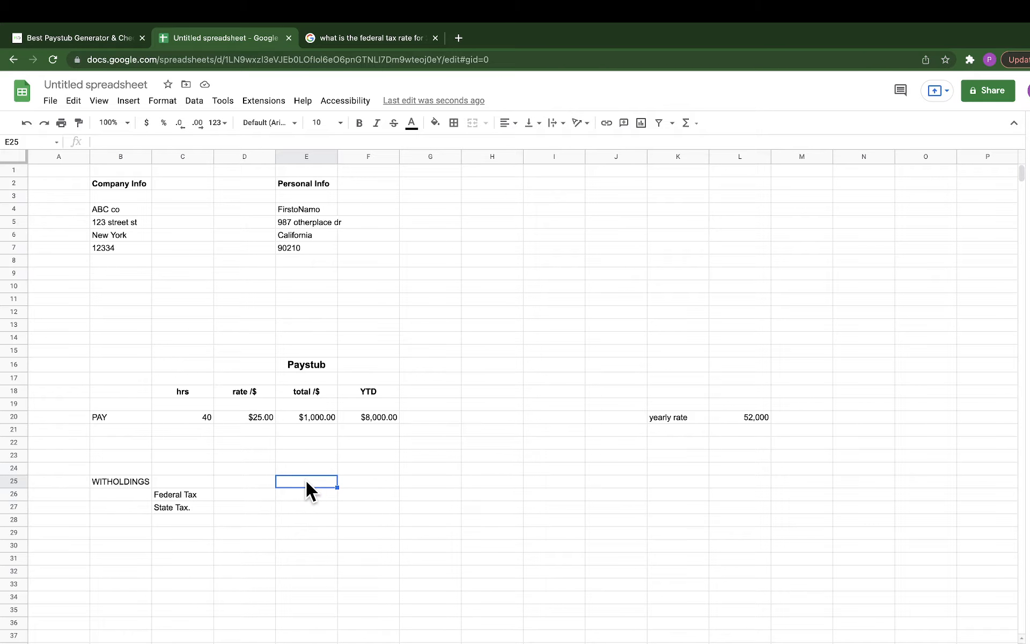
pyautogui.press('Left')
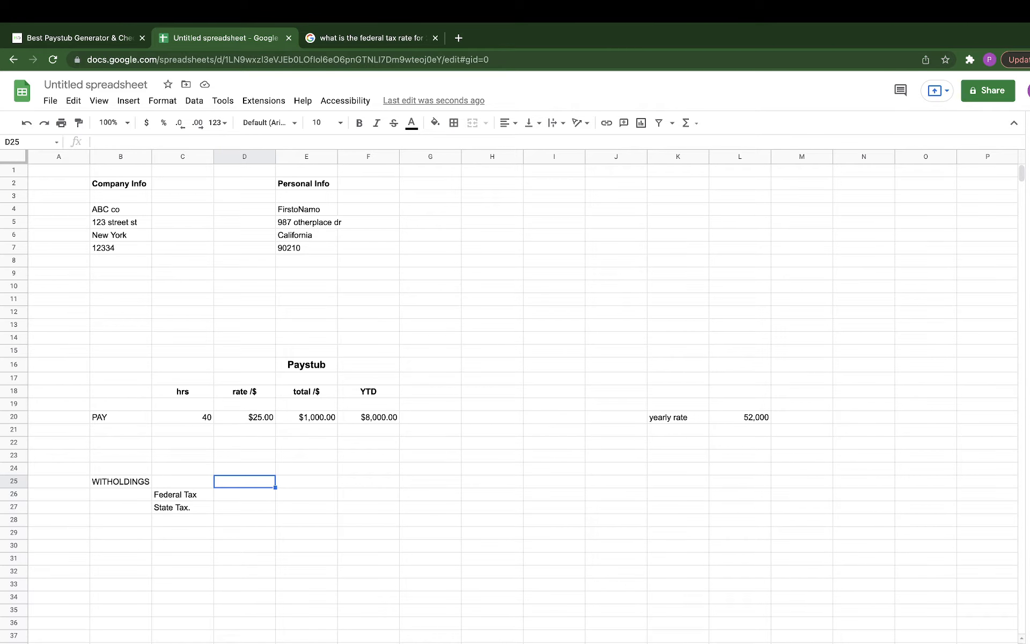
pyautogui.write('rate')
pyautogui.press('Tab')
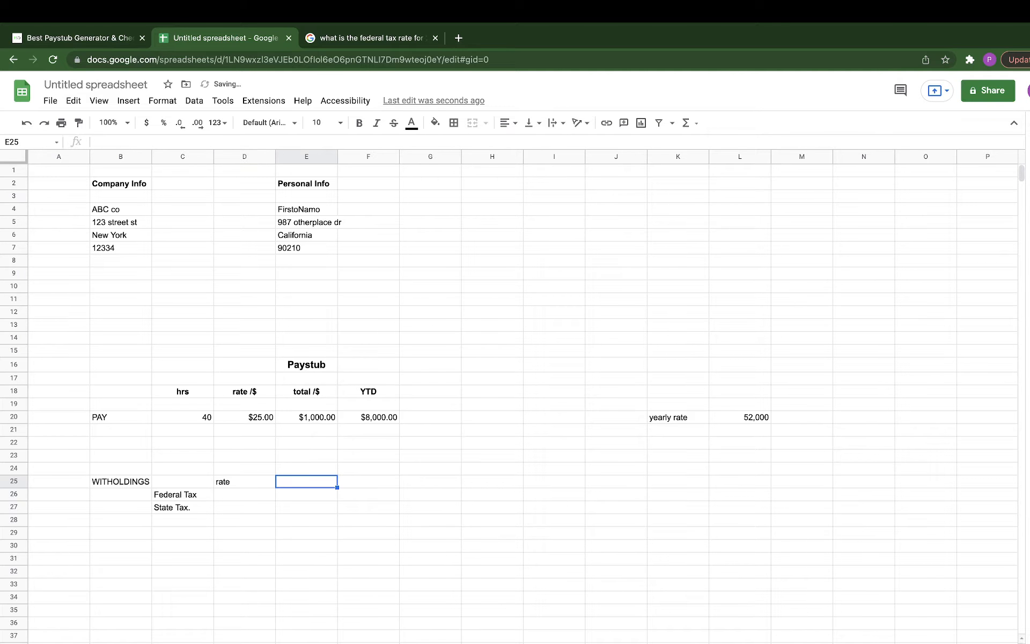
pyautogui.write('amt')
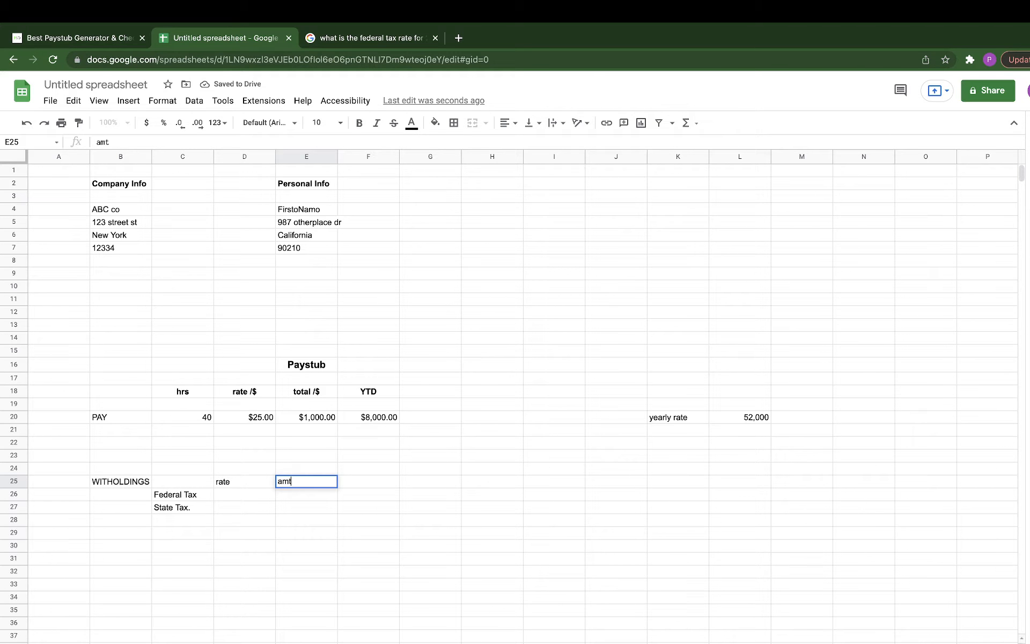
pyautogui.press('Tab')
pyautogui.write('ytd')
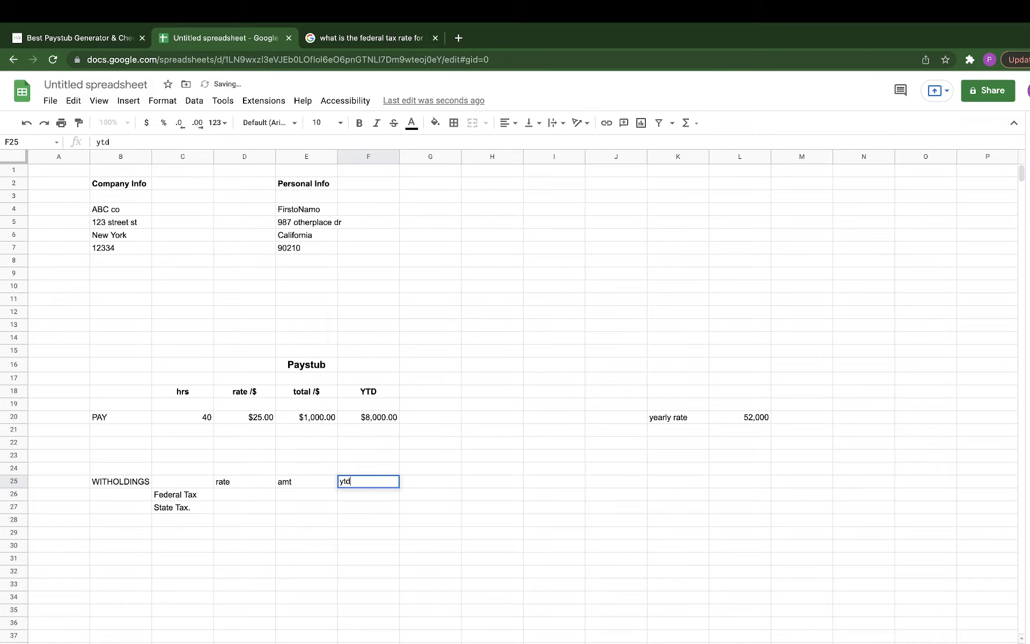
# Step: Enter 0.22 as the Federal Tax rate in D26
pyautogui.click(239, 493)
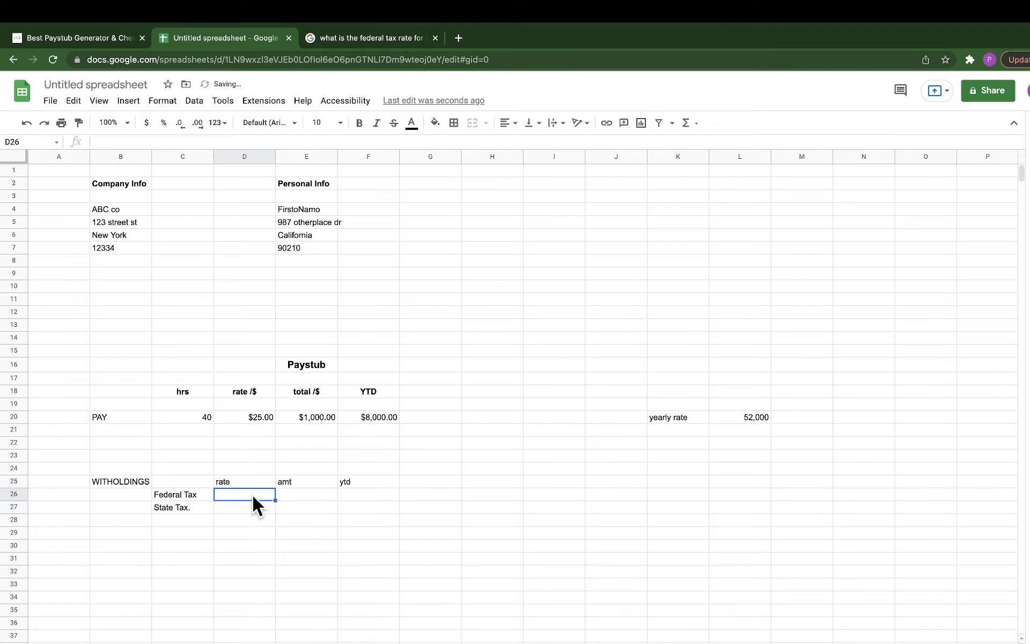
pyautogui.write('.22')
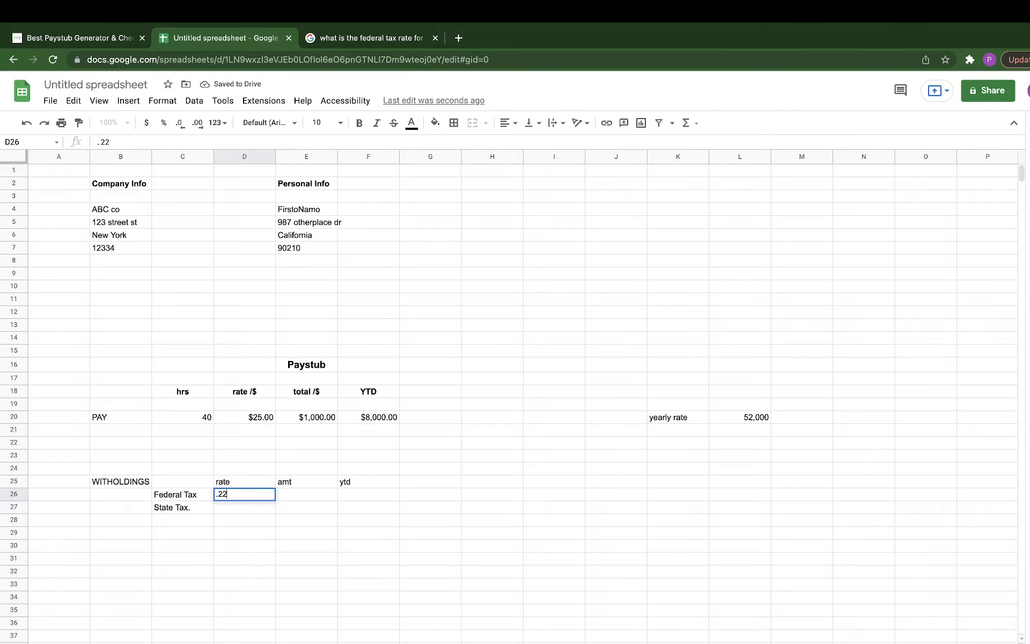
pyautogui.click(304, 493)
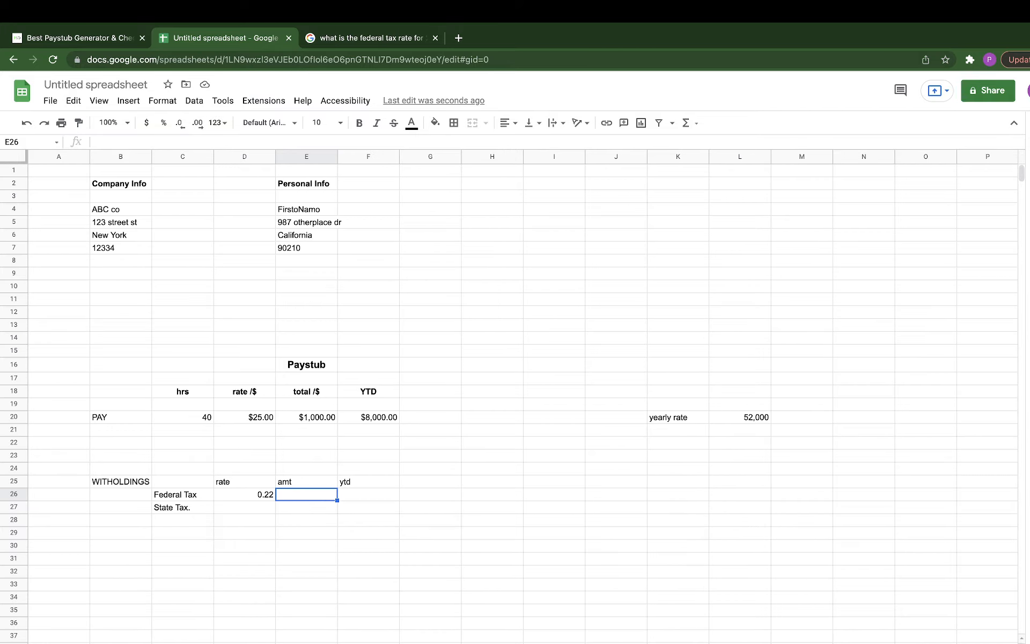
# Step: Set E26 to =D26*L20 so the Federal Tax amount shows 11440
pyautogui.write('=')
pyautogui.click(262, 491)
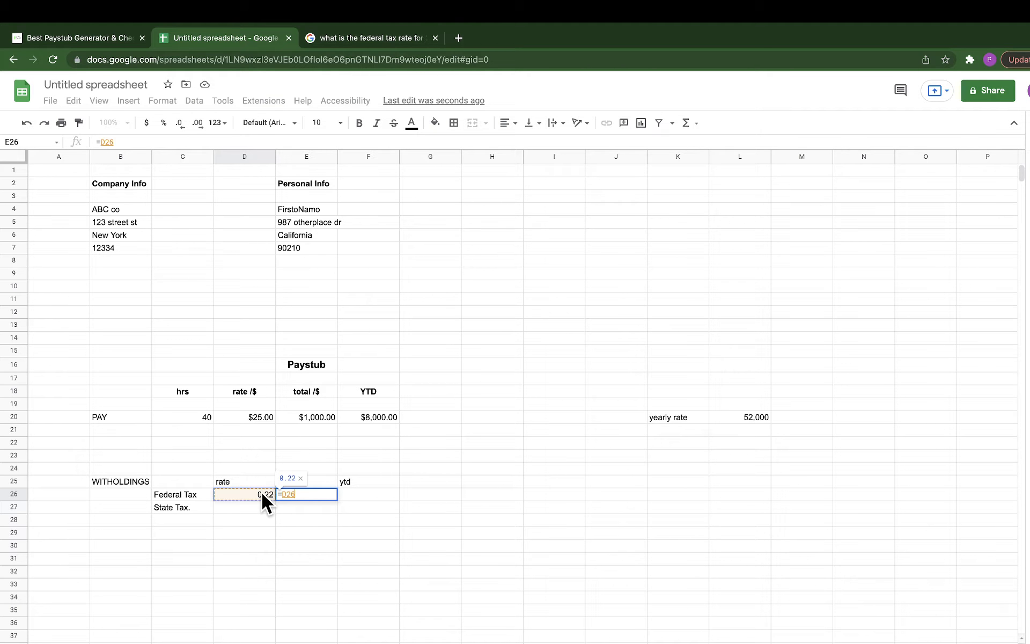
pyautogui.click(751, 417)
pyautogui.press('Return')
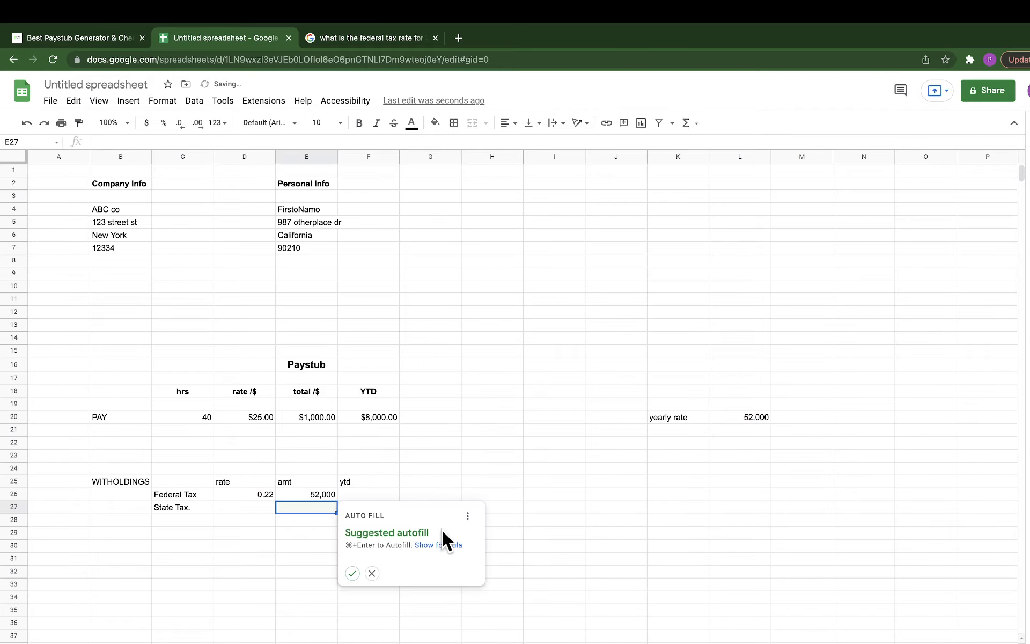
pyautogui.click(298, 546)
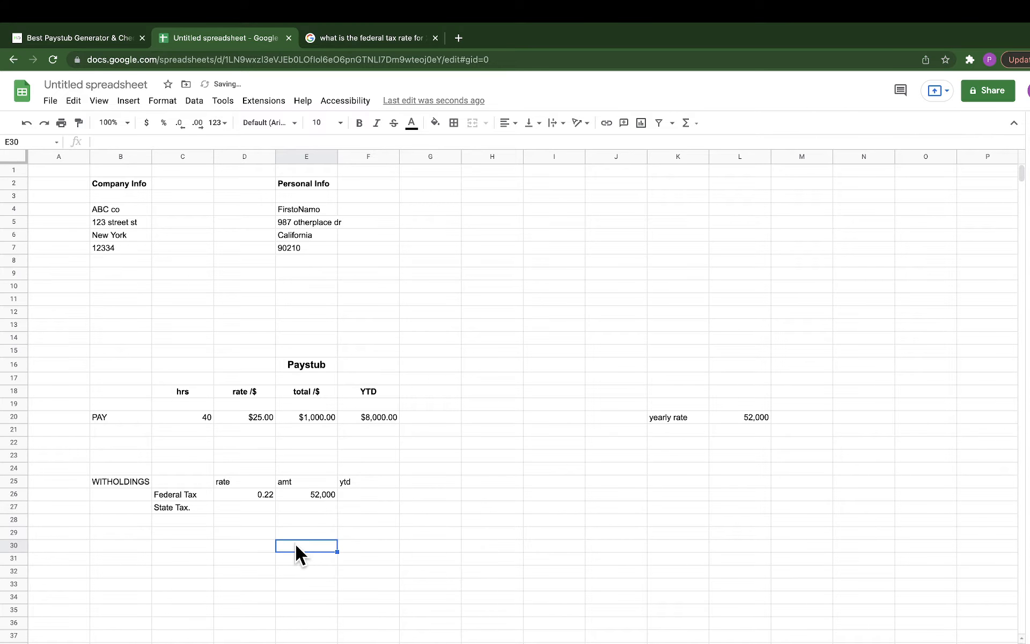
pyautogui.click(314, 494)
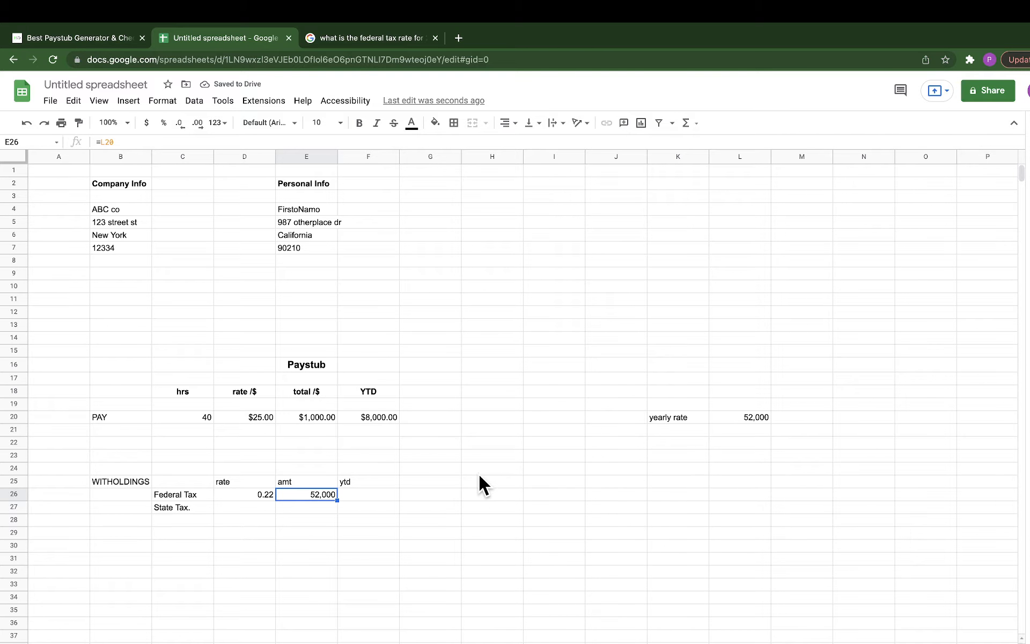
pyautogui.write('=')
pyautogui.click(259, 493)
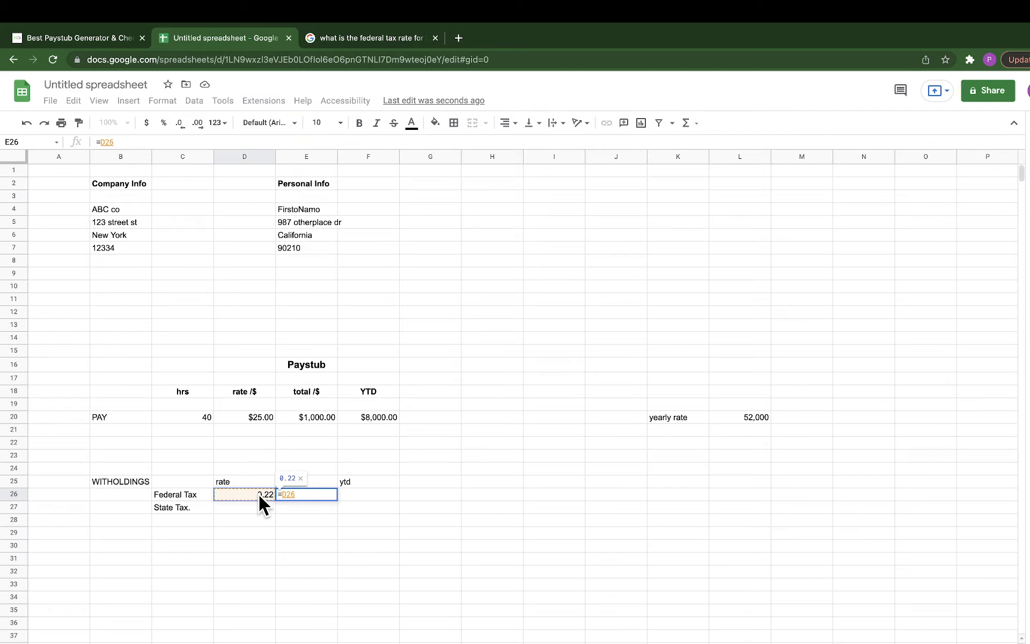
pyautogui.write('*')
pyautogui.click(749, 416)
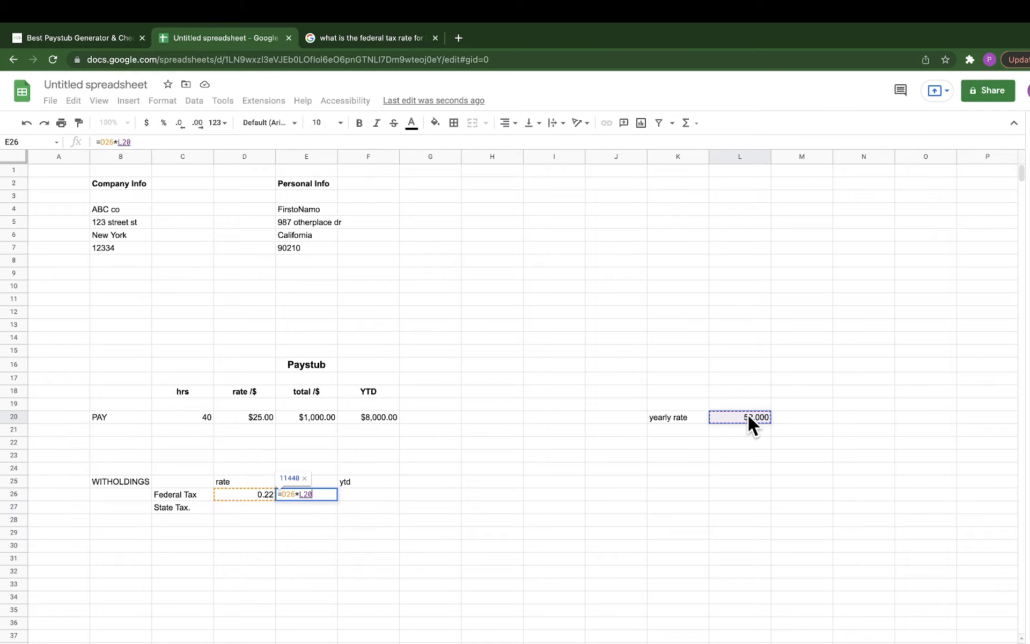
pyautogui.press('Return')
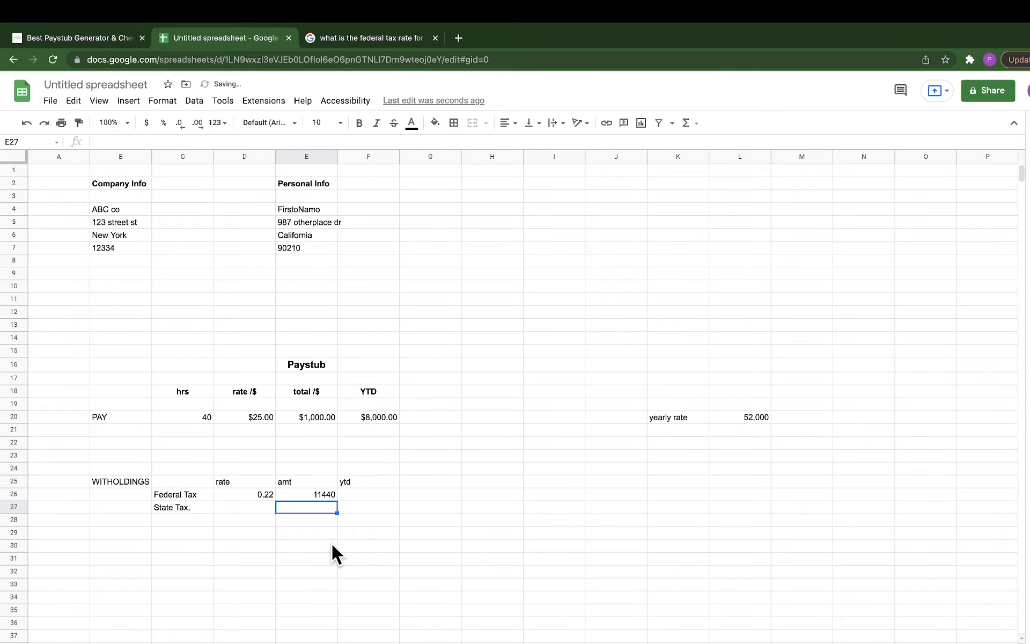
pyautogui.click(354, 489)
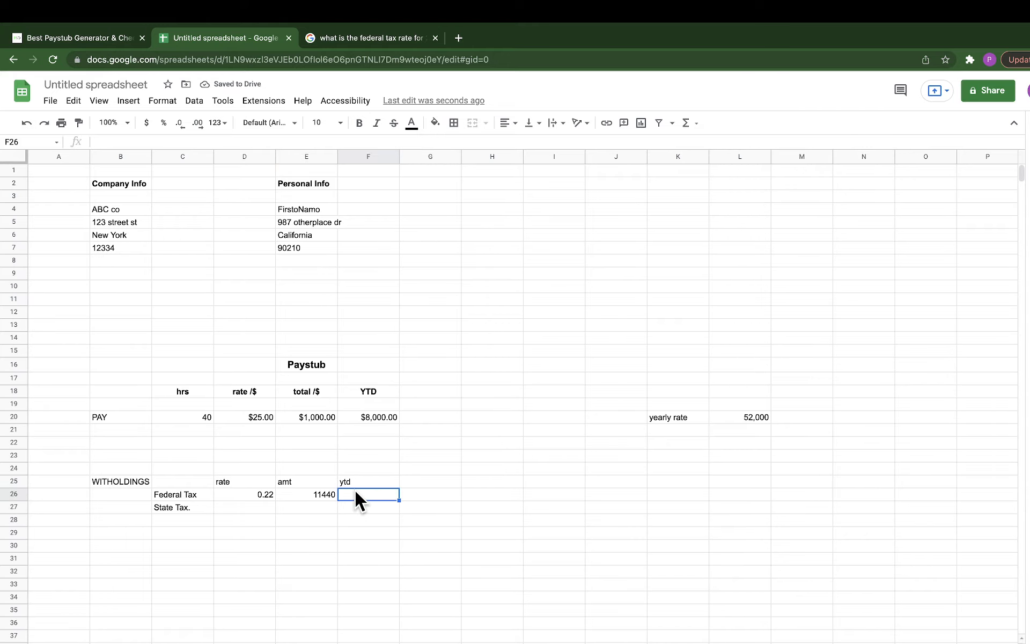
# Step: Move the 11440 result to L22 and label K22 'total taxes per year ?'
pyautogui.click(314, 494)
pyautogui.moveTo(313, 499); pyautogui.dragTo(752, 440)
pyautogui.click(673, 440)
pyautogui.write('total')
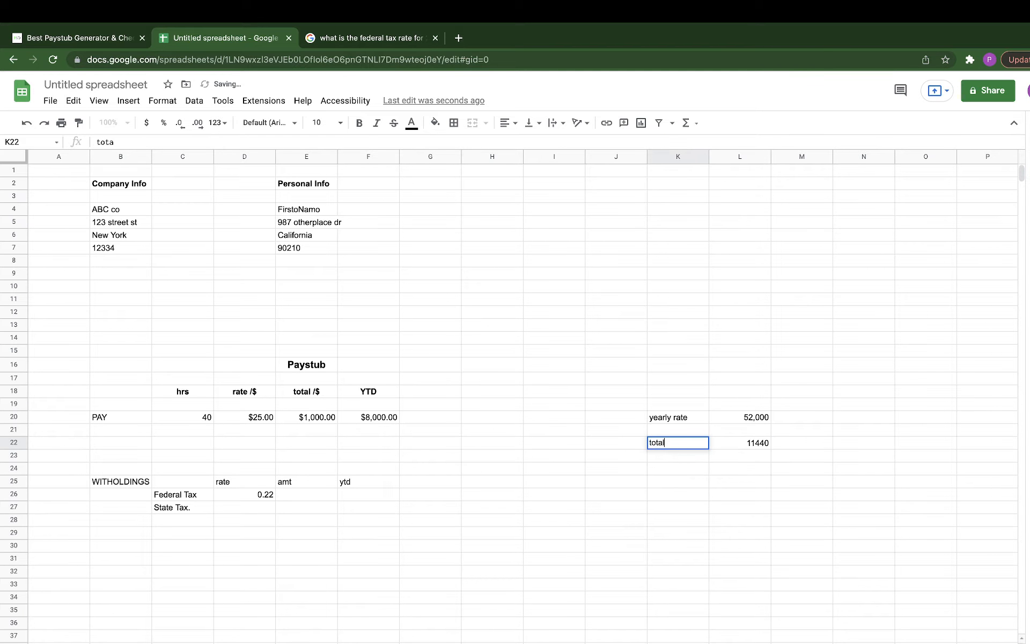
pyautogui.write(' taxes per year ?')
pyautogui.press('Return')
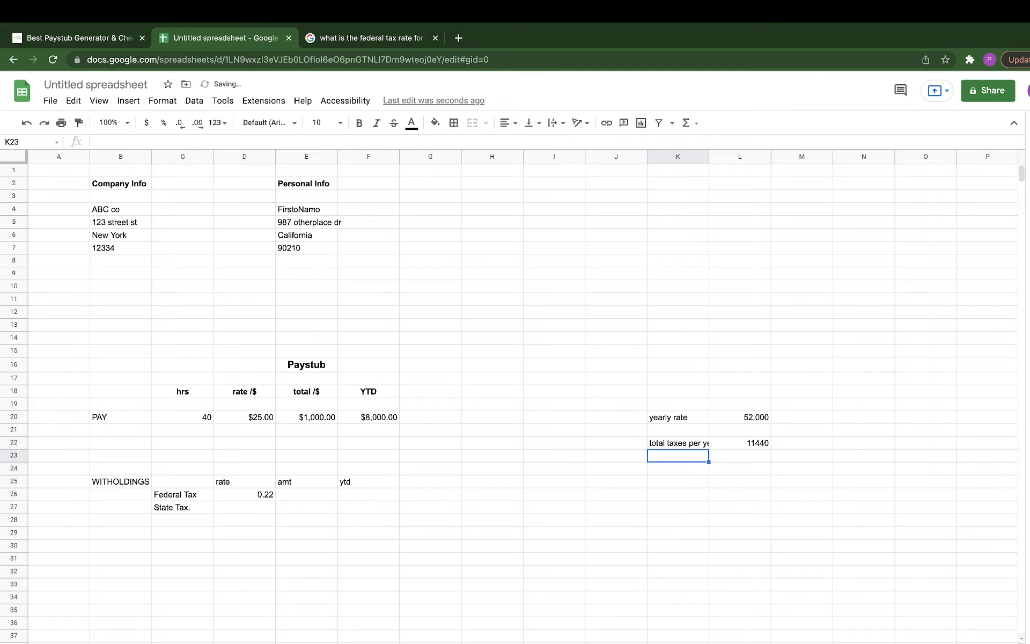
# Step: Recompute the Federal Tax amount in E26 as =D26*E20, giving $220.00
pyautogui.click(301, 495)
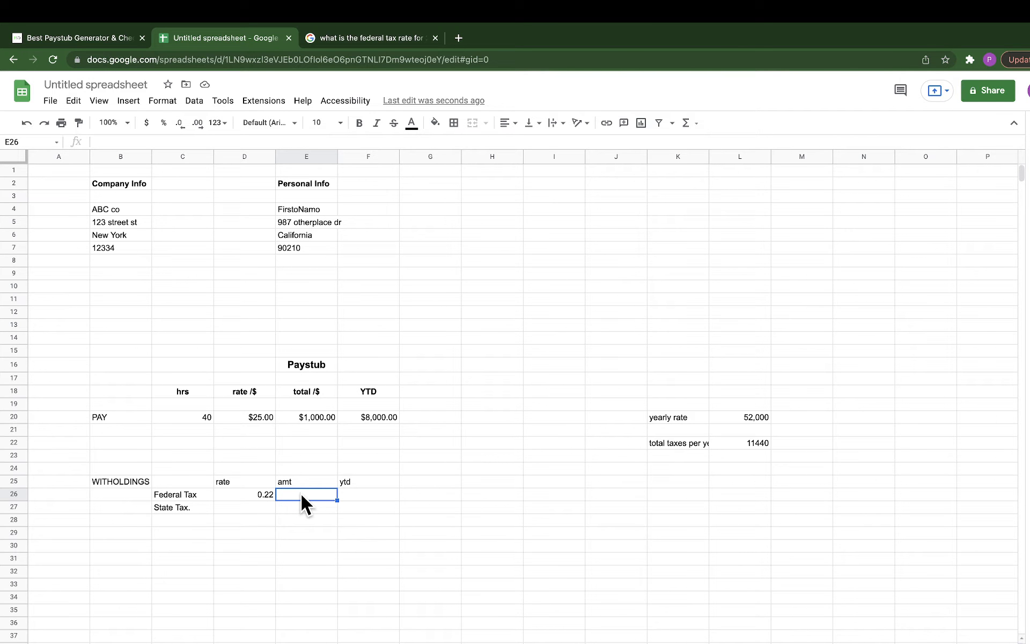
pyautogui.write('=')
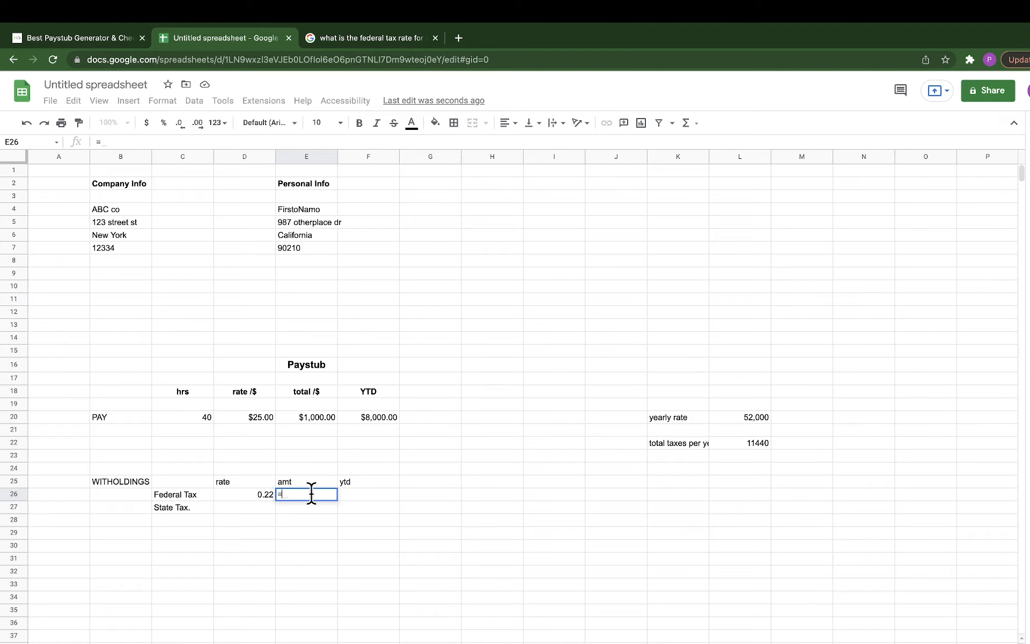
pyautogui.click(248, 494)
pyautogui.write('*')
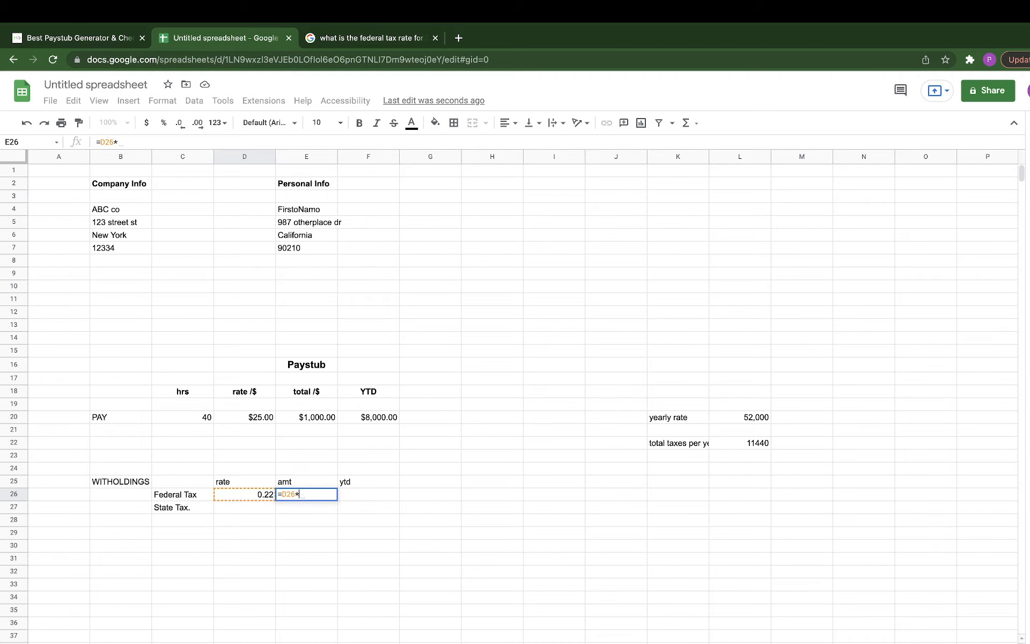
pyautogui.click(316, 419)
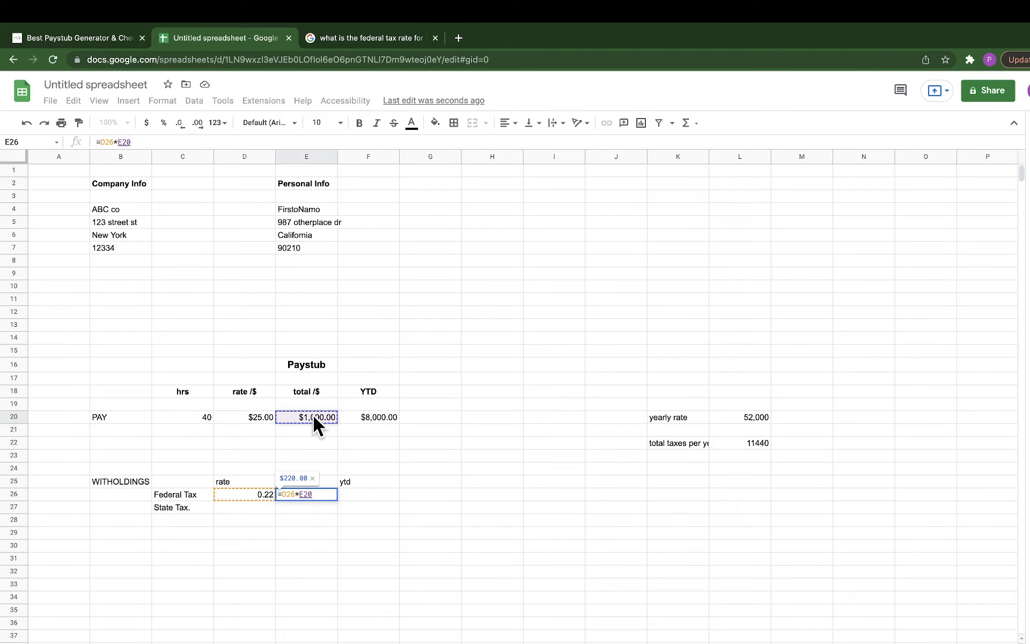
pyautogui.press('Return')
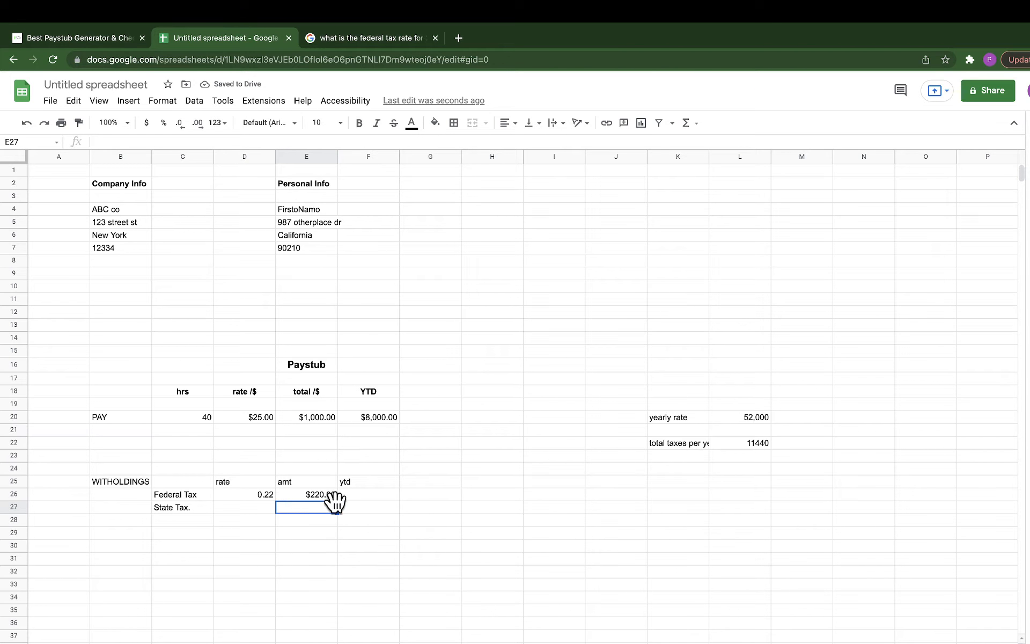
# Step: Begin the Federal Tax ytd formula in F26 as =E26*
pyautogui.click(378, 494)
pyautogui.write('=')
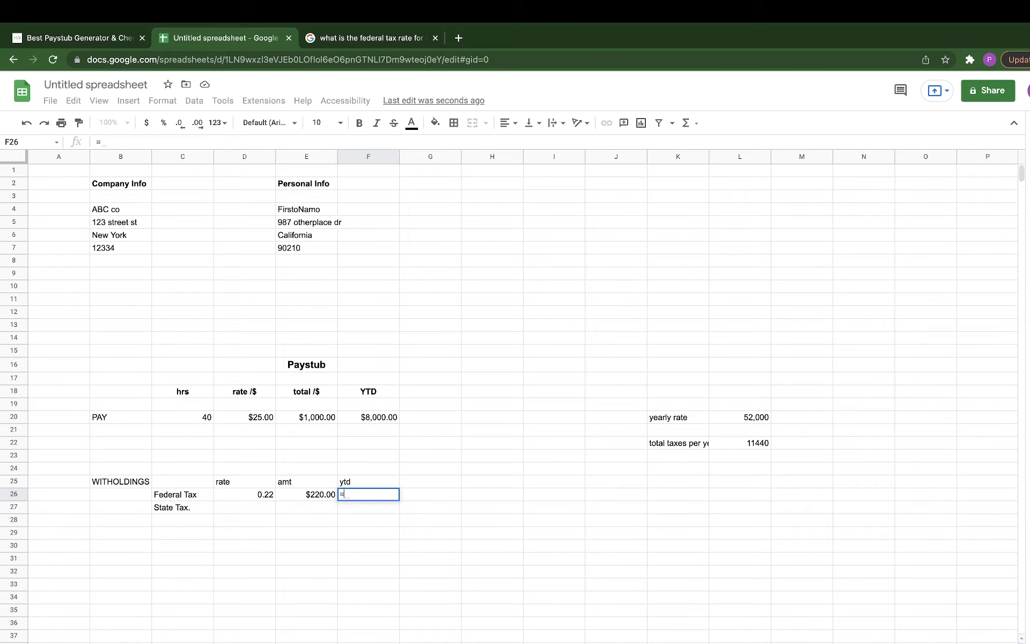
pyautogui.click(311, 491)
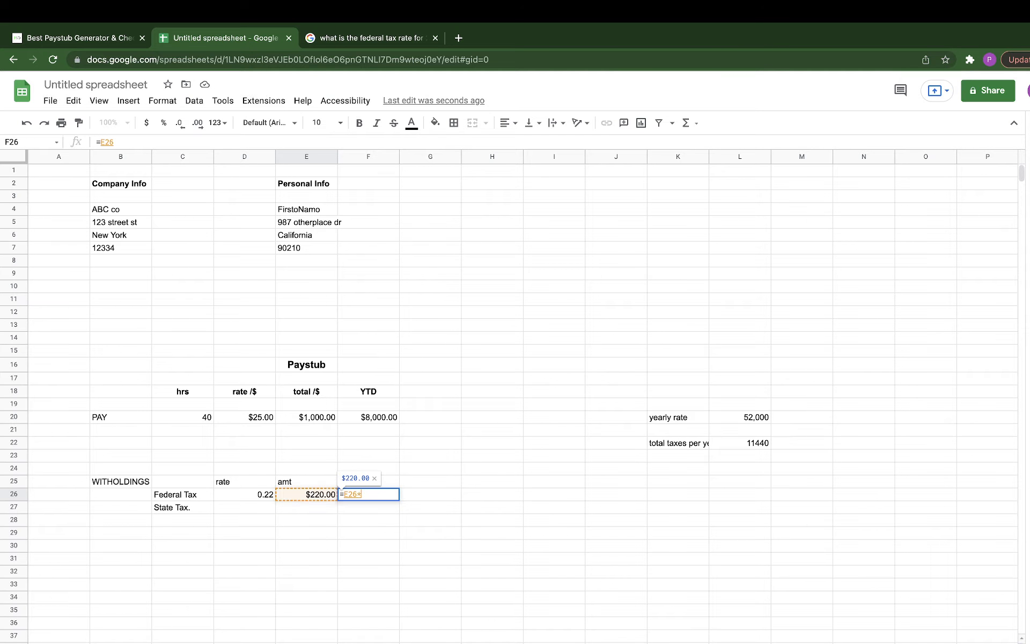
pyautogui.write('*')
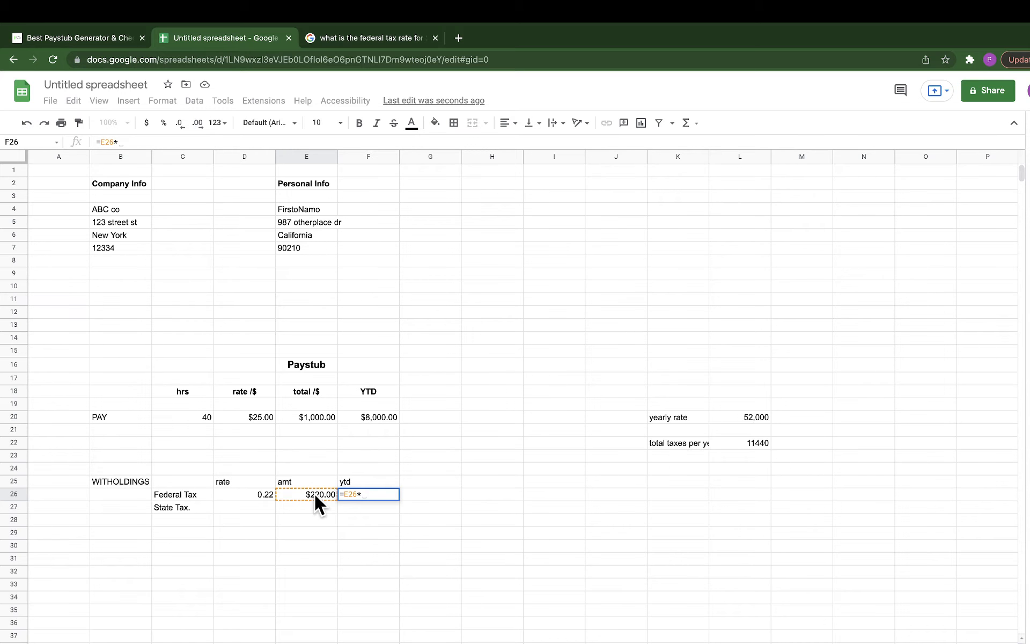
# Step: Commit the Federal Tax year-to-date formula and enter 8 in L24, labelled 'pay periods' in K24
pyautogui.click(746, 468)
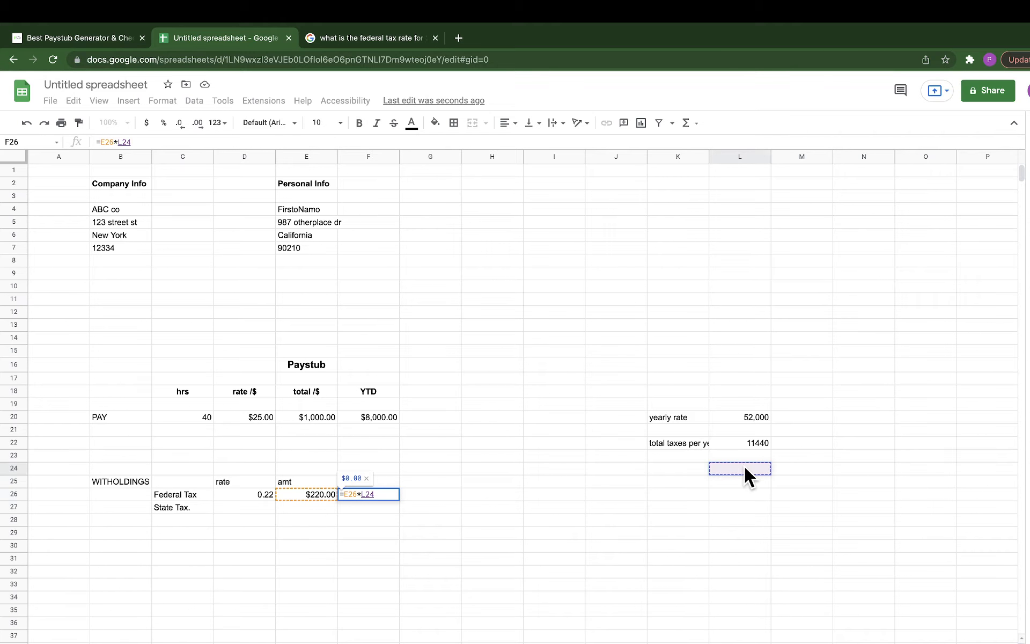
pyautogui.press('Return')
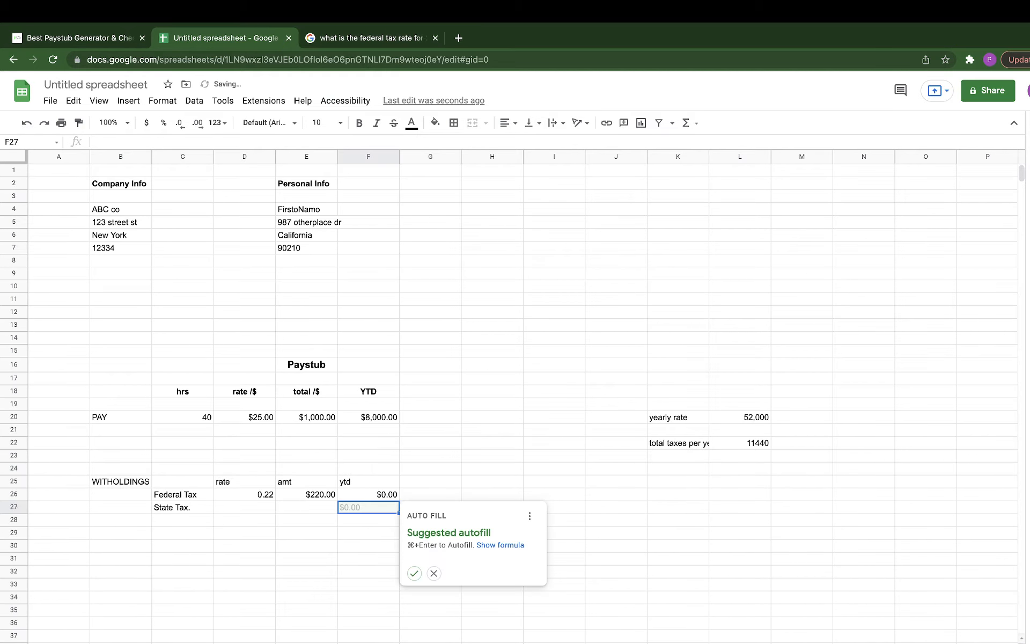
pyautogui.click(752, 472)
pyautogui.write('8')
pyautogui.press('Left')
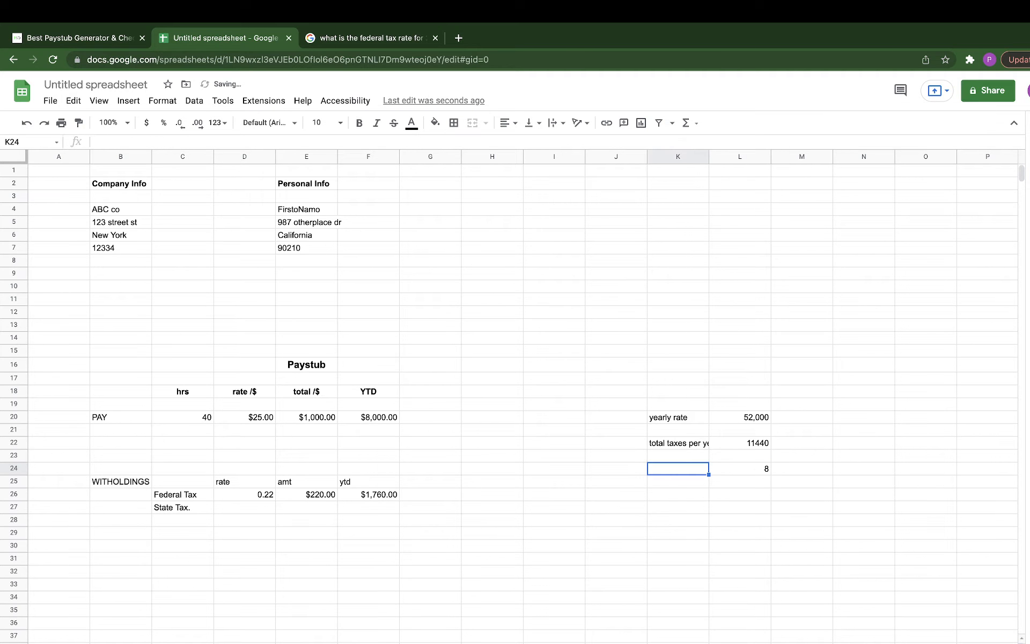
pyautogui.write('pay periods')
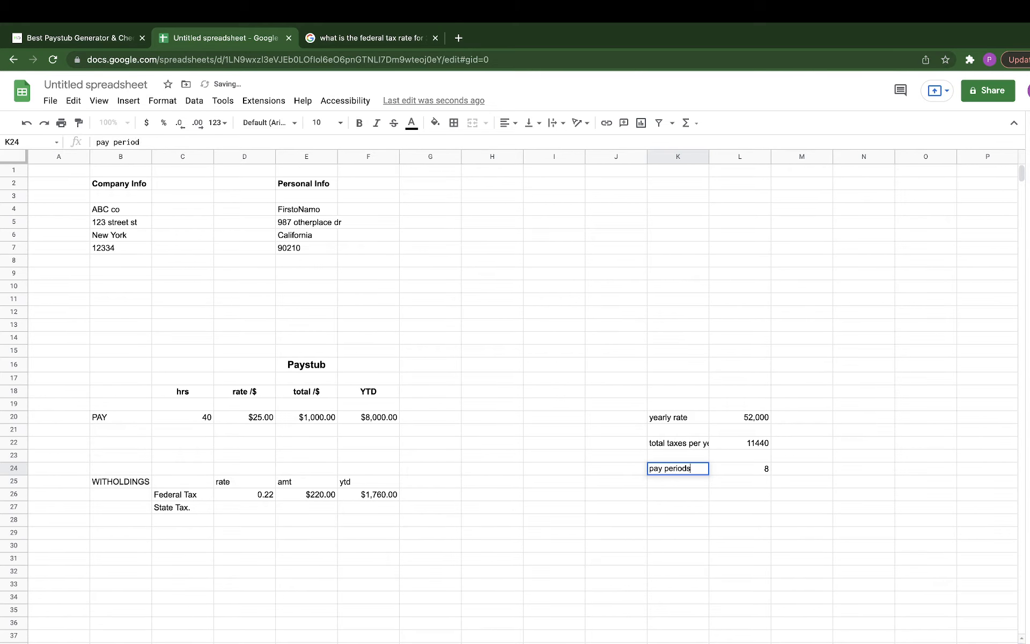
pyautogui.click(685, 518)
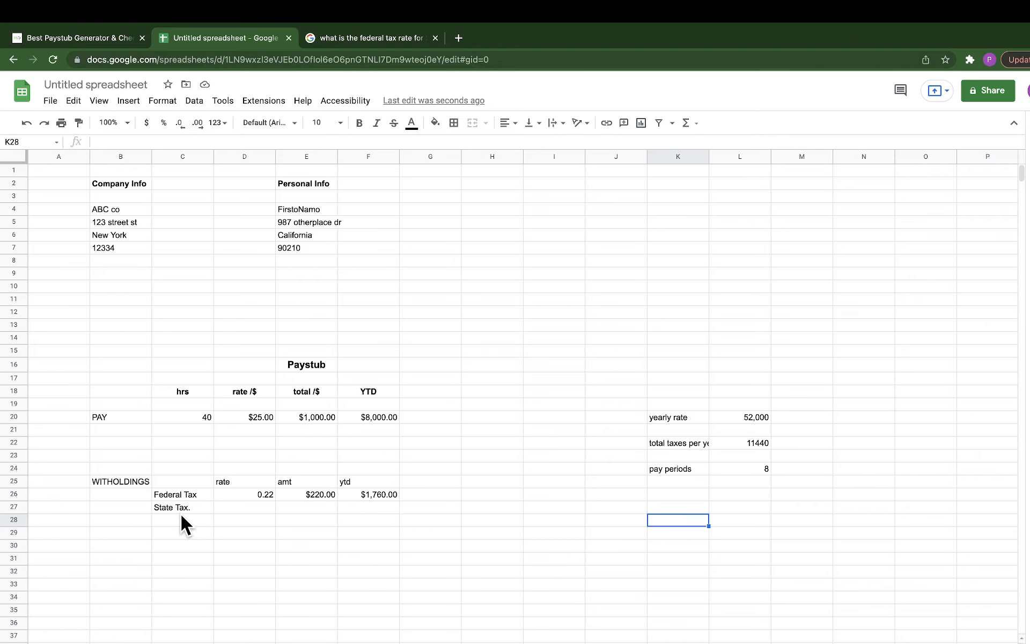
pyautogui.click(368, 36)
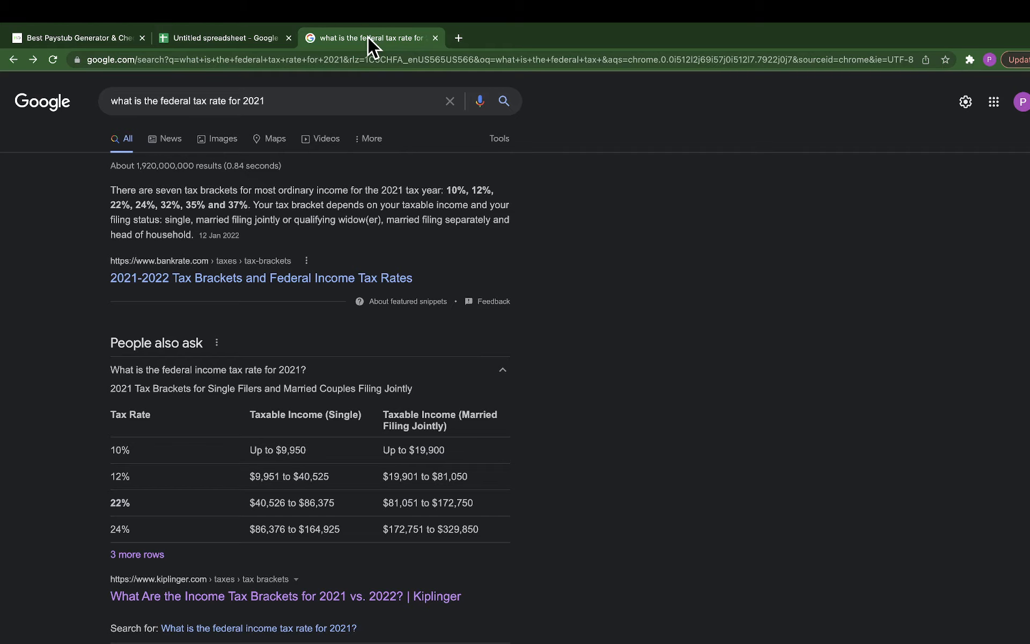
# Step: Change the search from federal to California tax rate for 2021 and expand the answer
pyautogui.click(267, 100)
pyautogui.click(195, 100)
pyautogui.press('BackSpace')
pyautogui.press('BackSpace')
pyautogui.press('BackSpace')
pyautogui.press('BackSpace')
pyautogui.press('BackSpace')
pyautogui.press('BackSpace')
pyautogui.press('BackSpace')
pyautogui.press('BackSpace')
pyautogui.press('BackSpace')
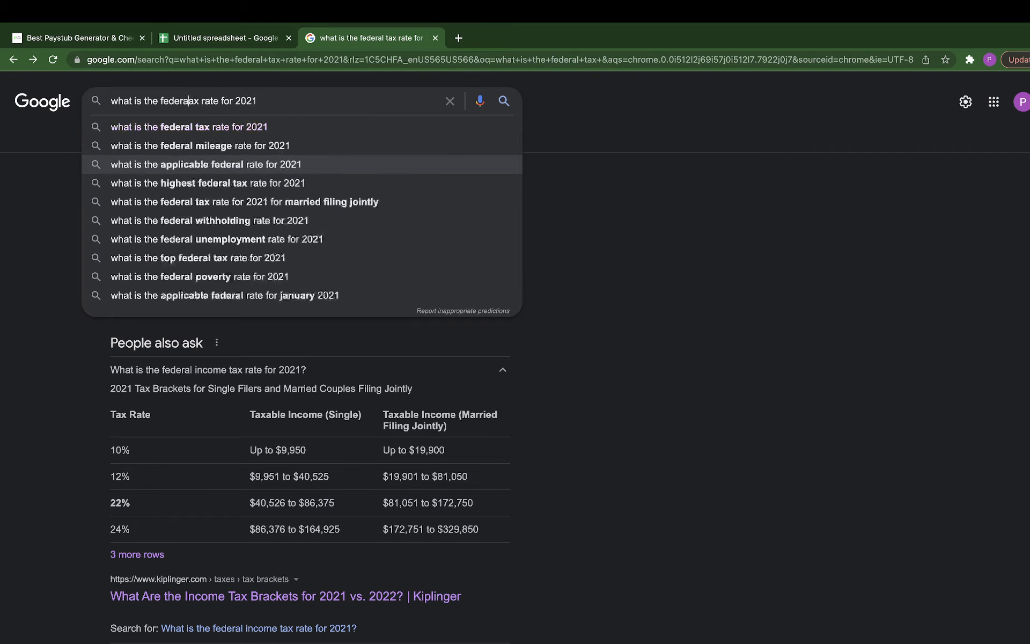
pyautogui.write('california')
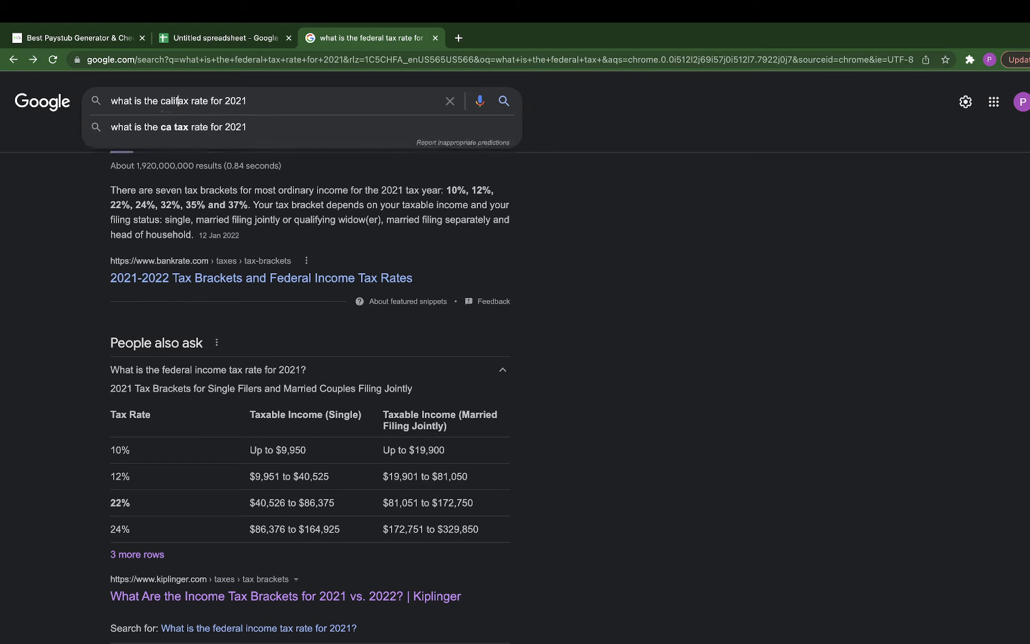
pyautogui.write(' t')
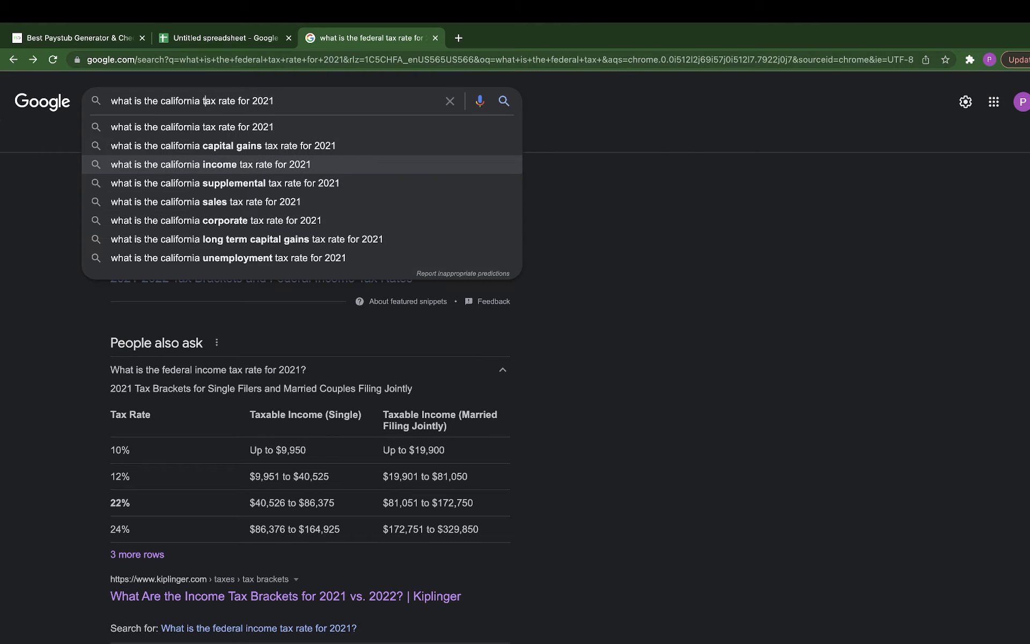
pyautogui.click(273, 127)
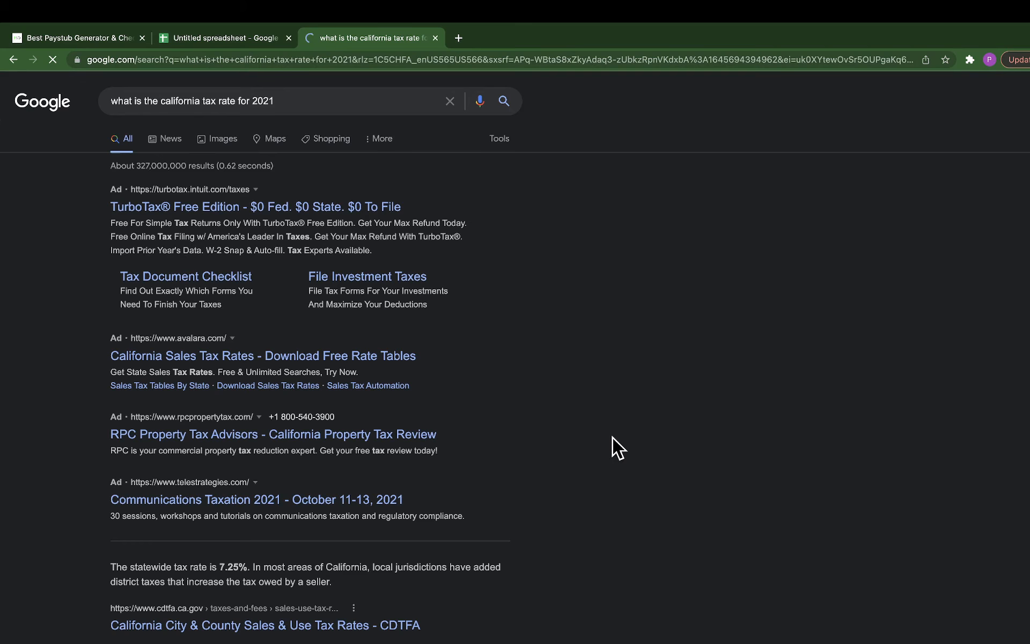
pyautogui.scroll(-6, 341, 430)
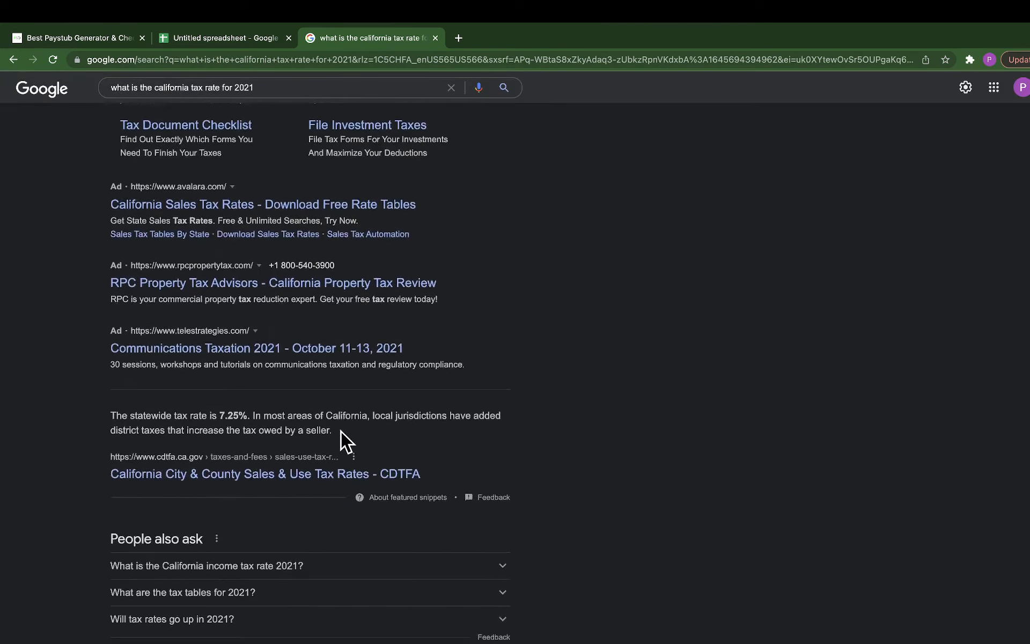
pyautogui.click(311, 407)
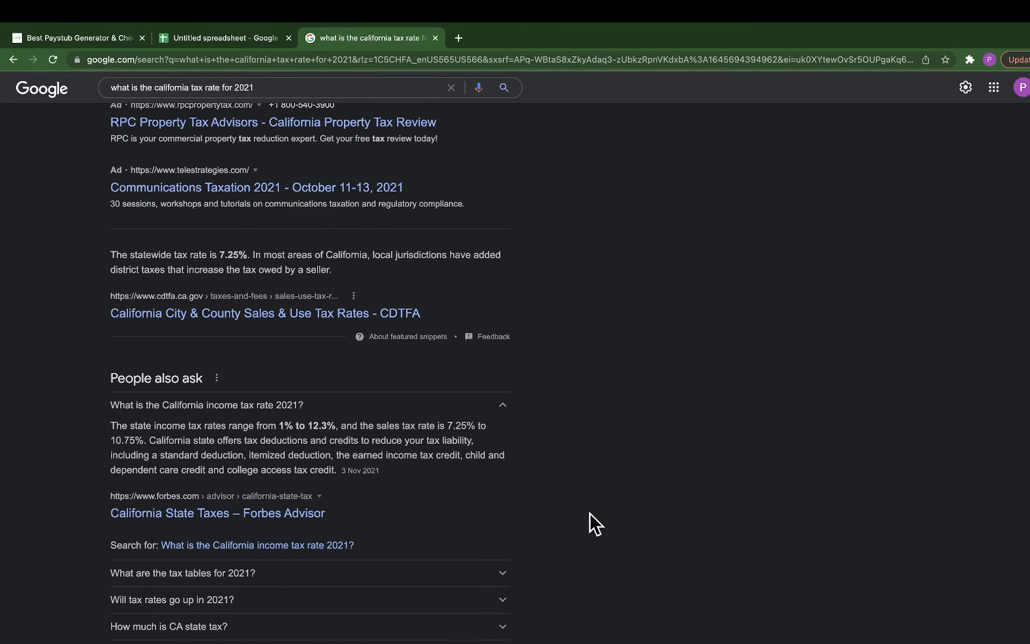
pyautogui.scroll(-1, 590, 515)
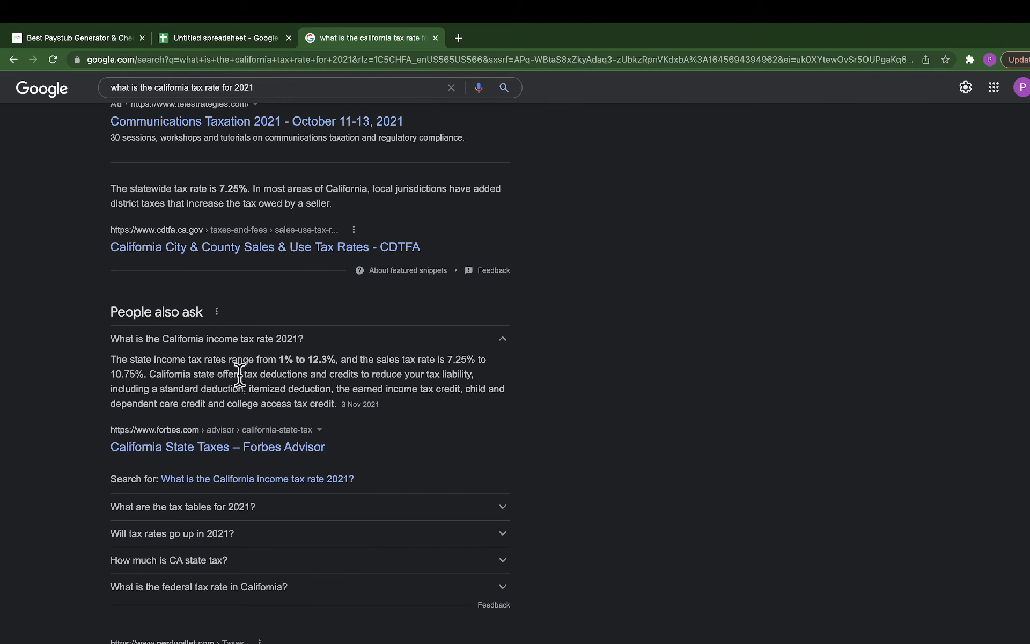
pyautogui.scroll(7, 236, 376)
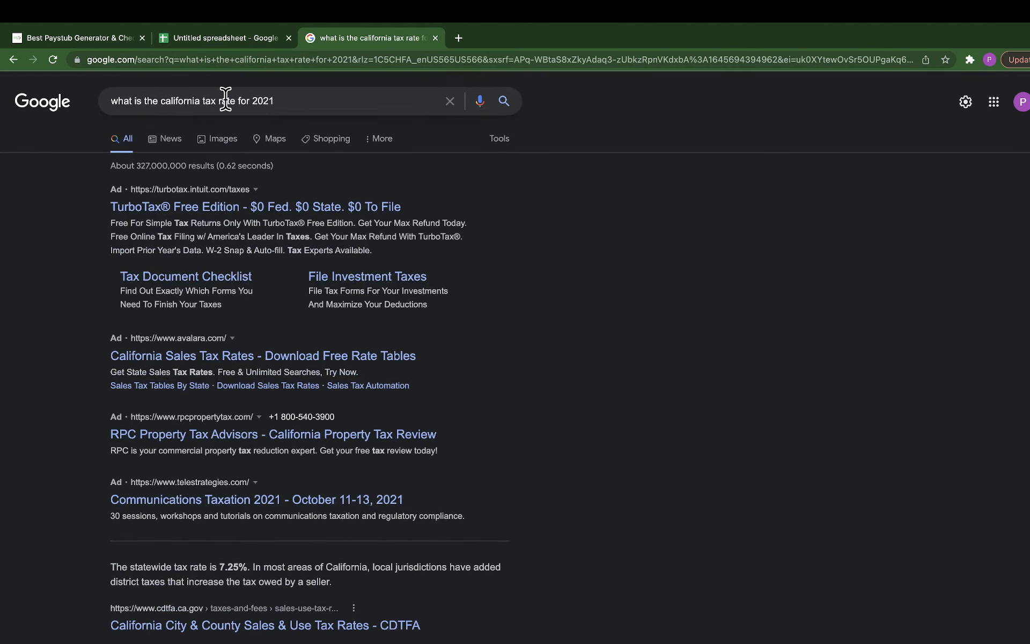
# Step: Refine the query to 'california income tax rate for 2021' and review the bracket answer
pyautogui.click(203, 101)
pyautogui.write('income')
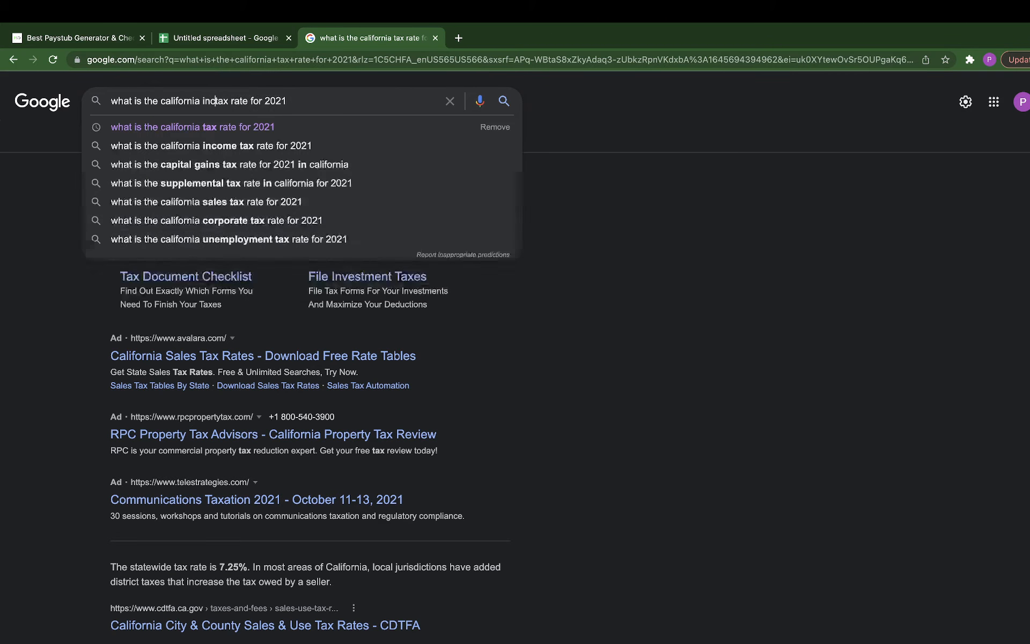
pyautogui.press('Return')
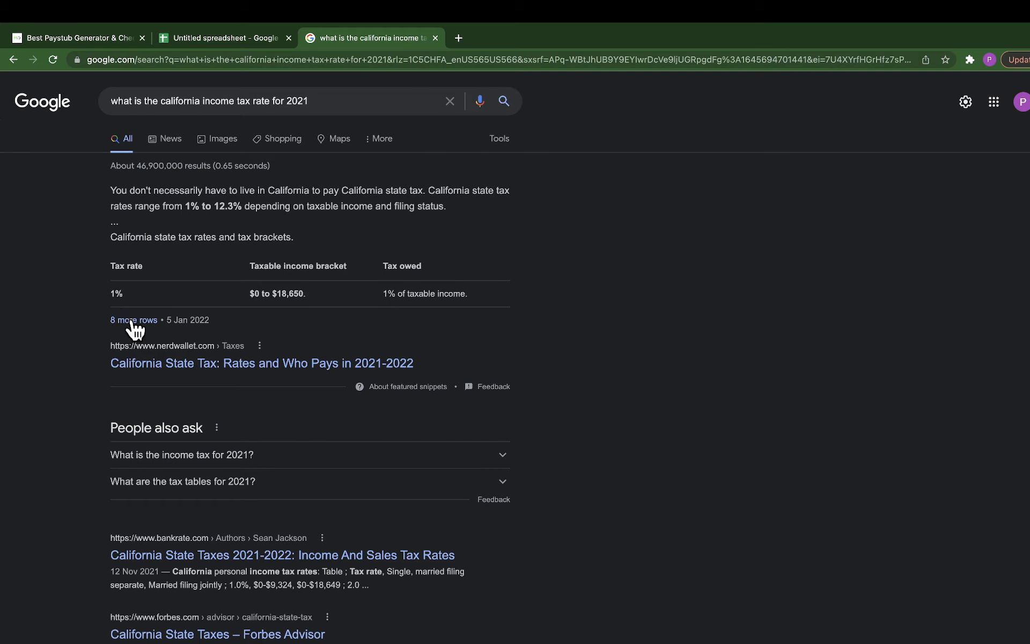
pyautogui.click(311, 461)
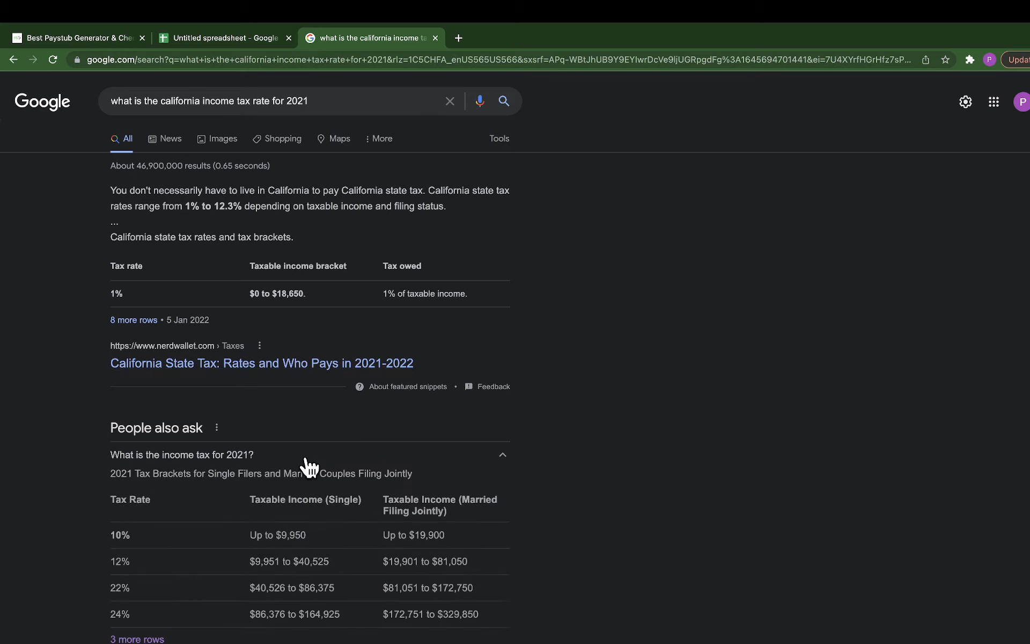
pyautogui.scroll(-1, 568, 530)
pyautogui.scroll(-2, 568, 529)
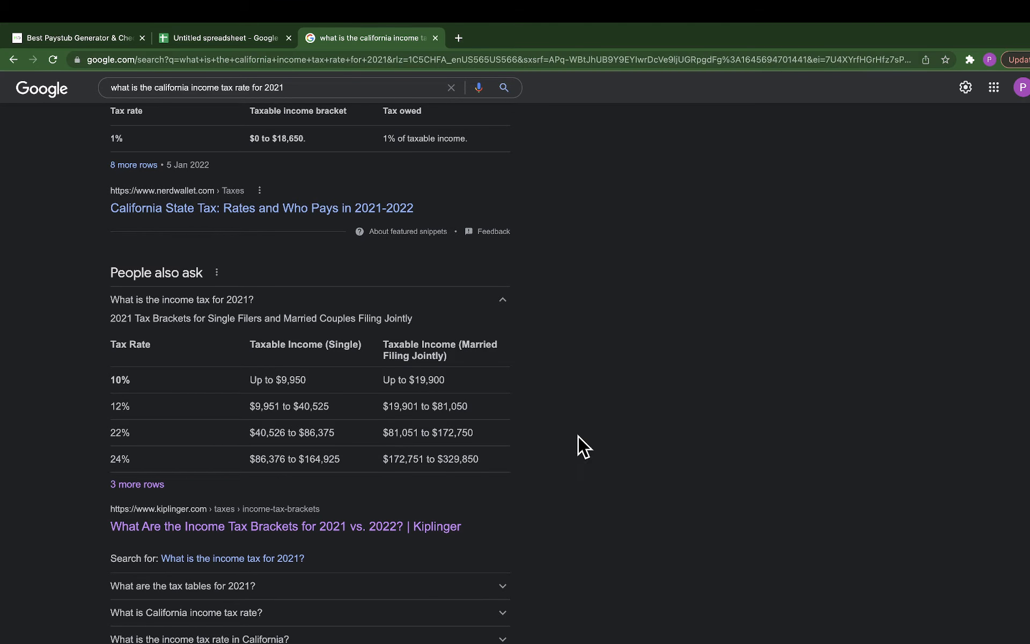
pyautogui.scroll(3, 591, 436)
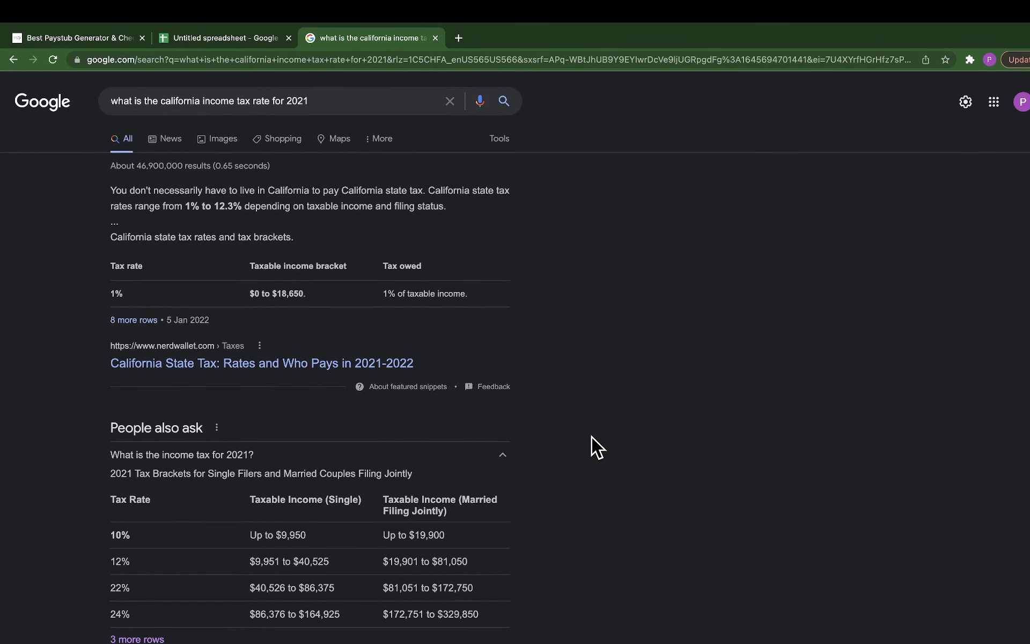
# Step: Open NerdWallet's 'California State Tax: Rates and Who Pays' and review the single-filer brackets, 1% to 12.3%
pyautogui.click(303, 365)
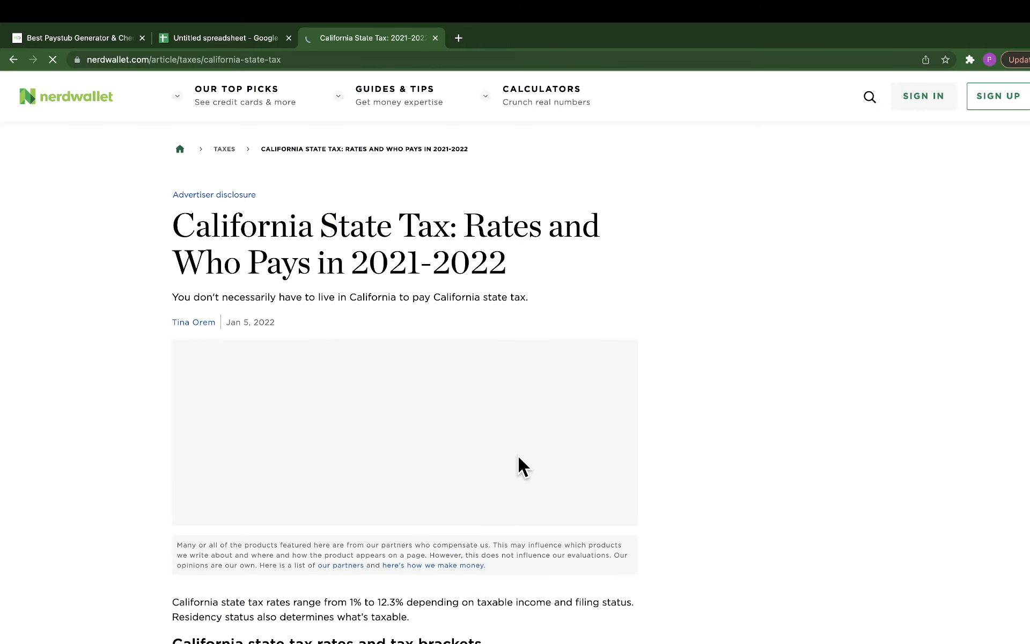
pyautogui.scroll(-8, 517, 455)
pyautogui.scroll(-6, 518, 455)
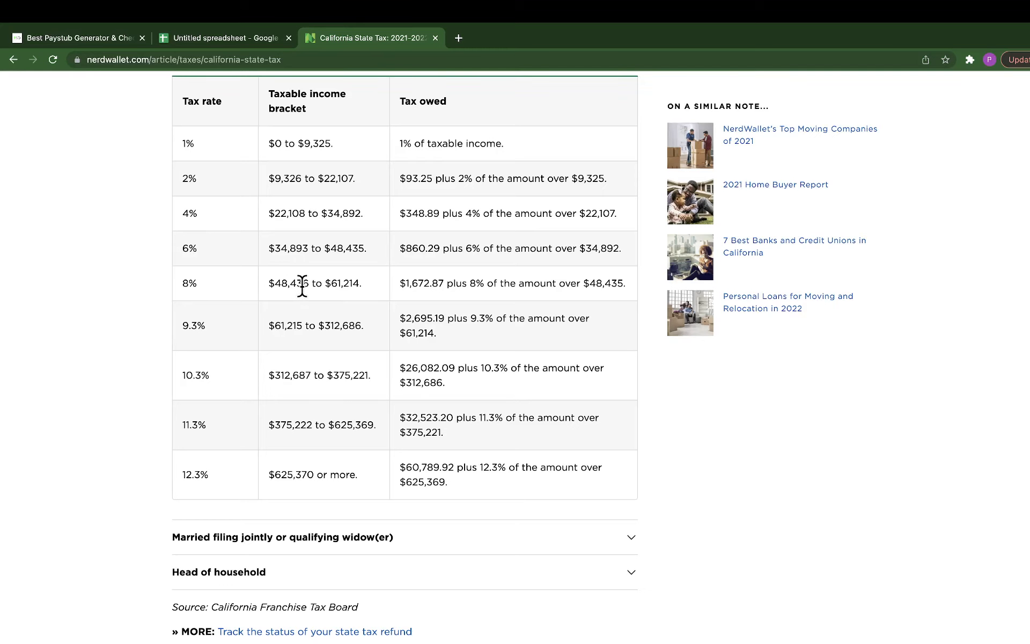
pyautogui.scroll(1, 400, 299)
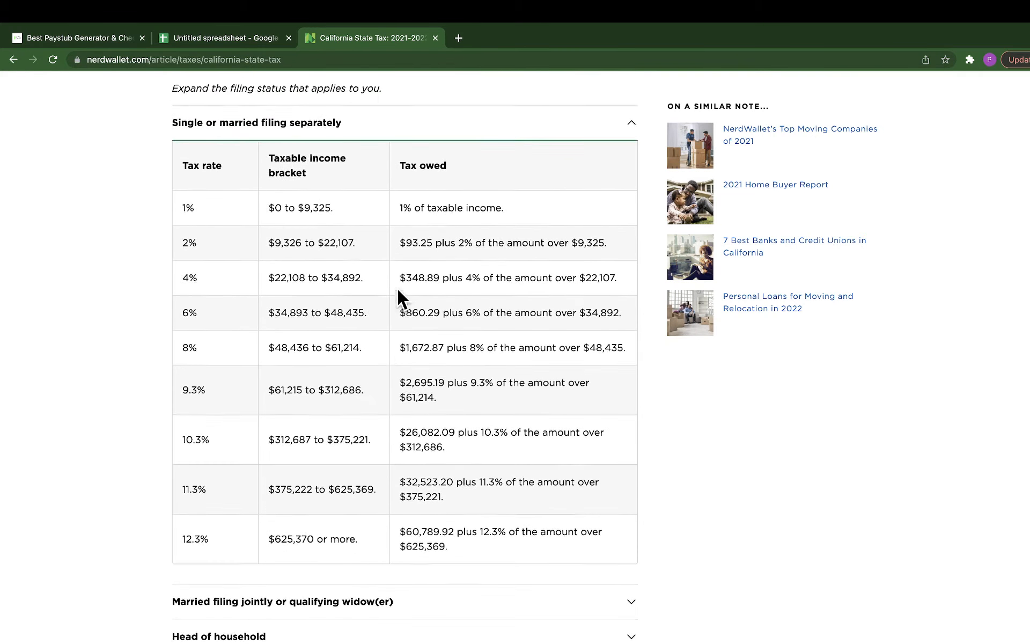
pyautogui.scroll(1, 207, 359)
pyautogui.scroll(3, 333, 253)
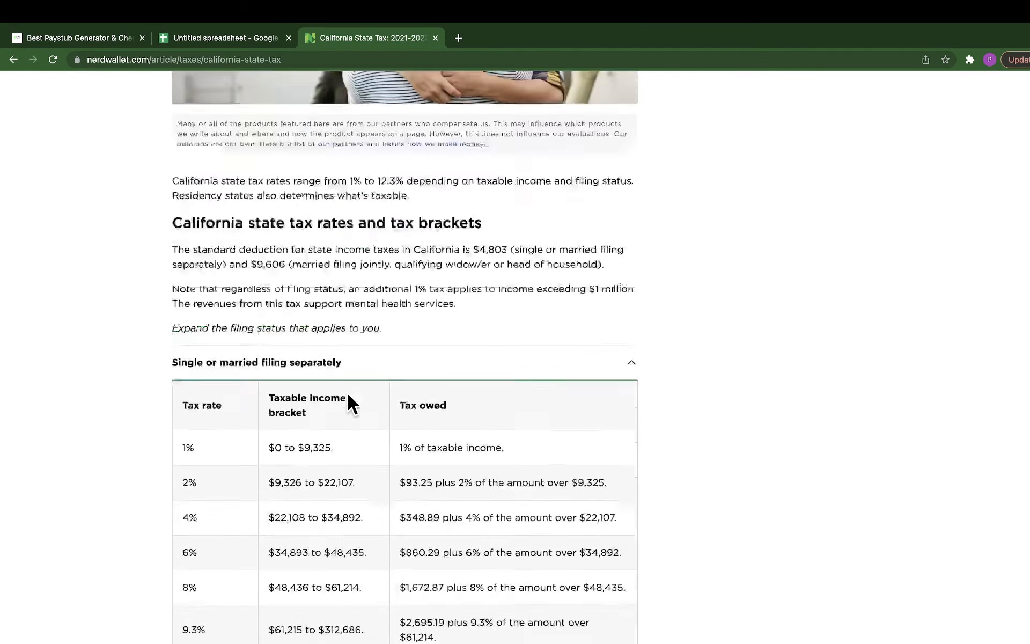
pyautogui.scroll(2, 348, 397)
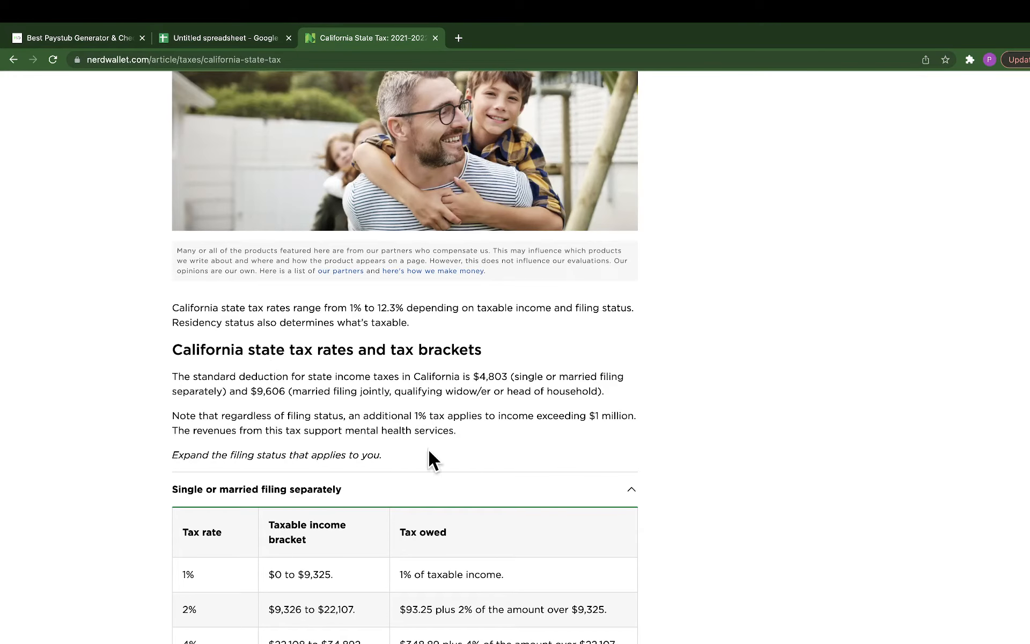
pyautogui.scroll(-6, 428, 450)
pyautogui.scroll(1, 274, 375)
pyautogui.scroll(-1, 349, 357)
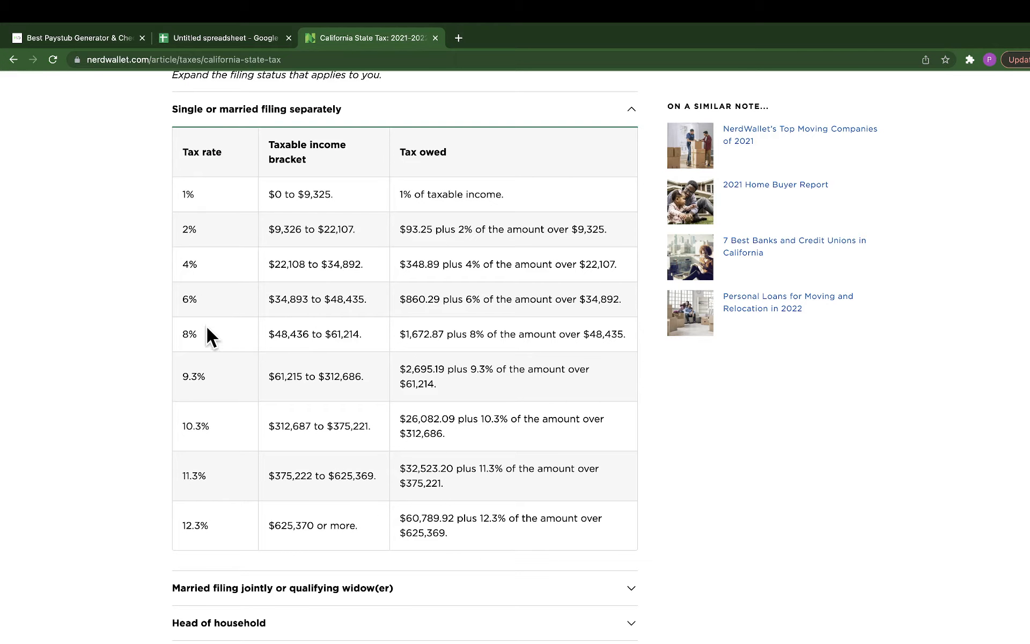
# Step: Fill the State Tax row: rate 0.08, amount =D27*E20 ($80.00), year-to-date =E27*F20 ($640.00)
pyautogui.click(217, 35)
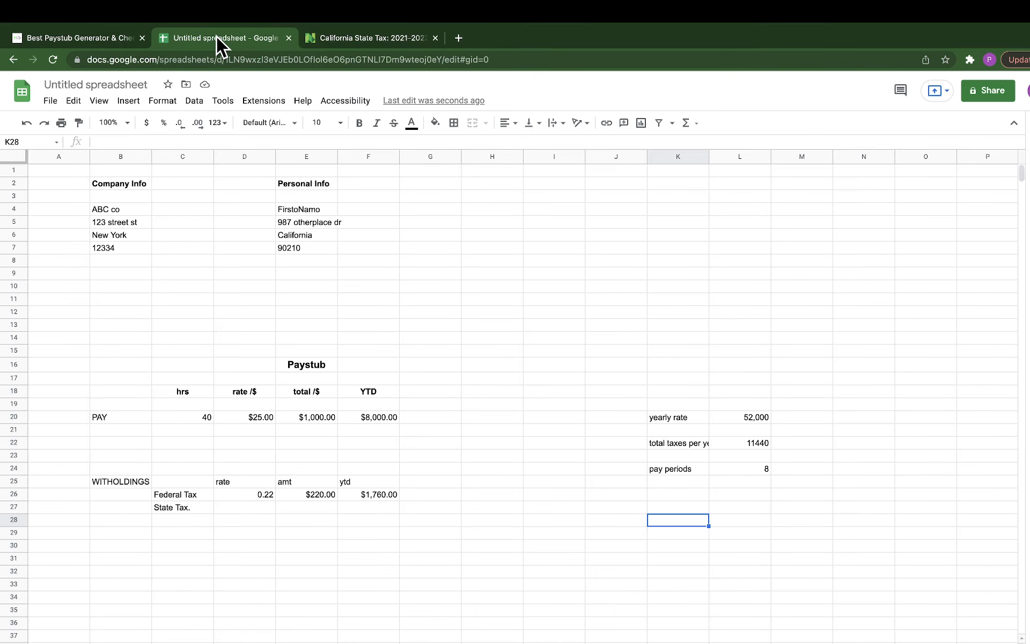
pyautogui.click(252, 506)
pyautogui.write('0.08')
pyautogui.press('Tab')
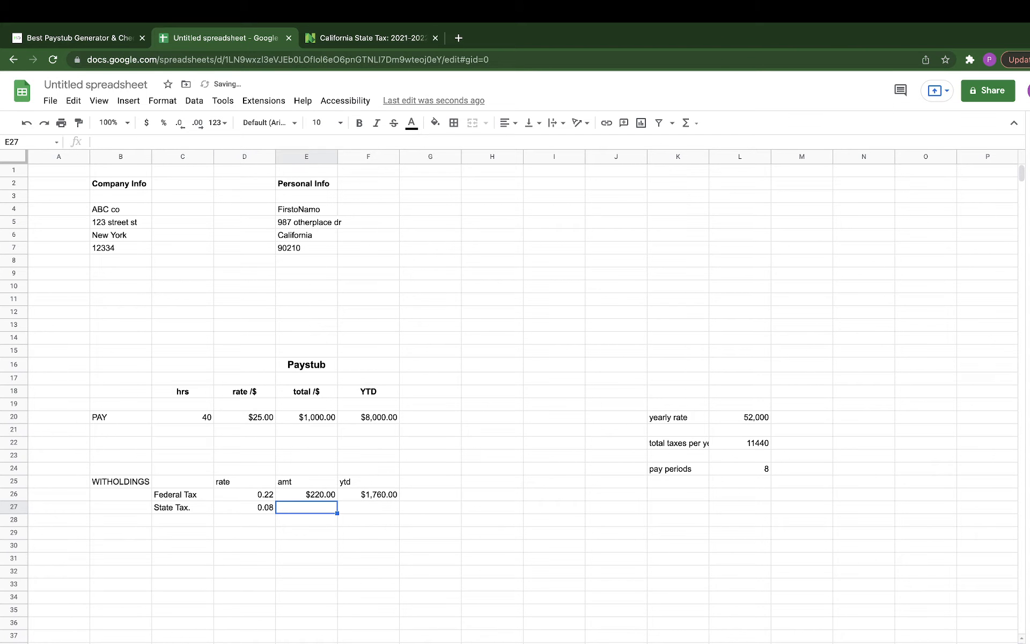
pyautogui.write('=')
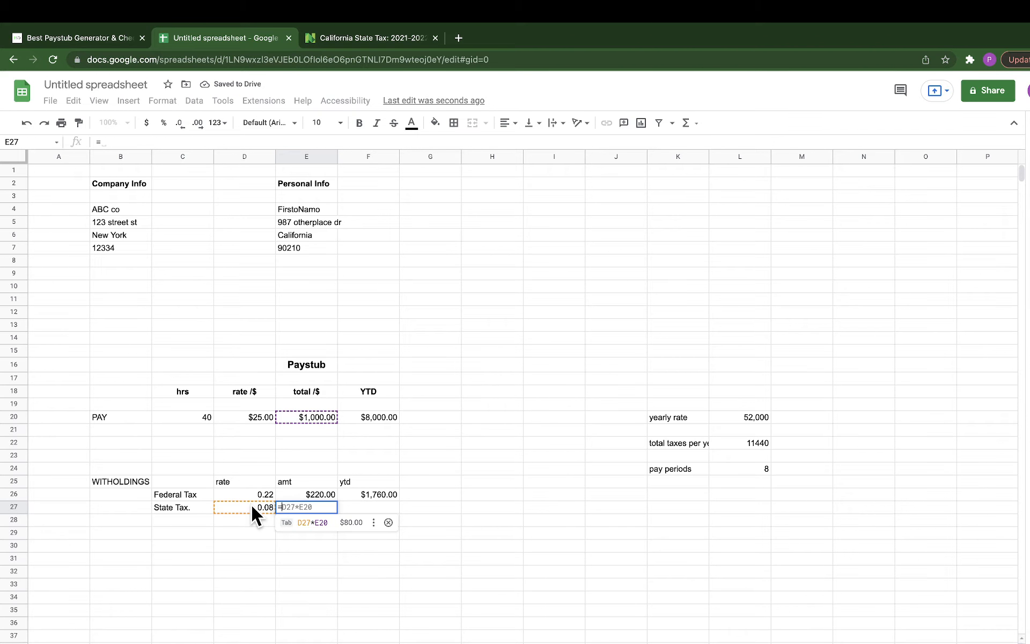
pyautogui.press('Tab')
pyautogui.press('Return')
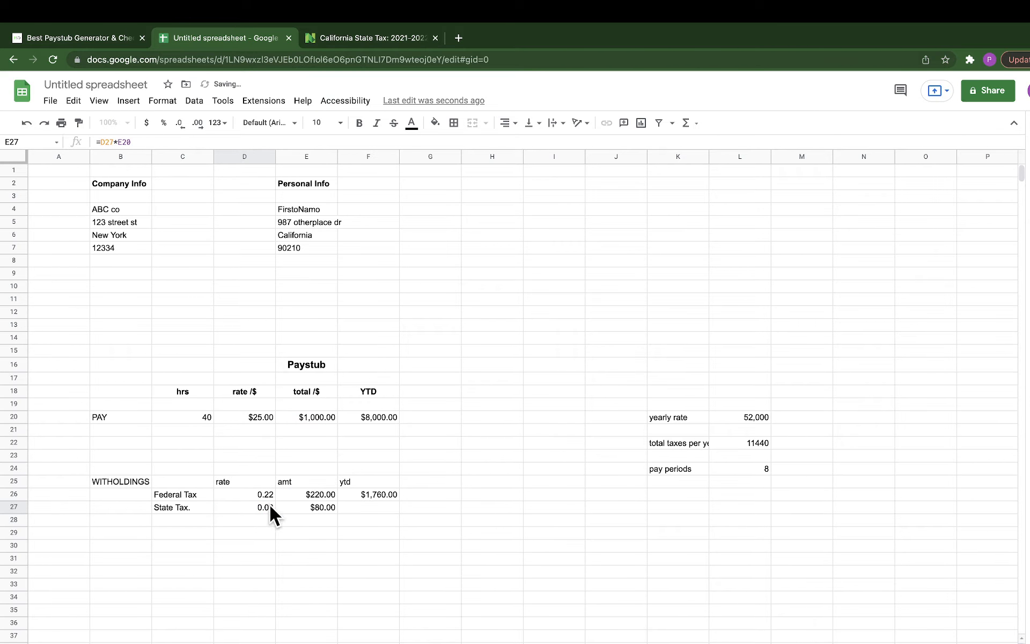
pyautogui.click(366, 506)
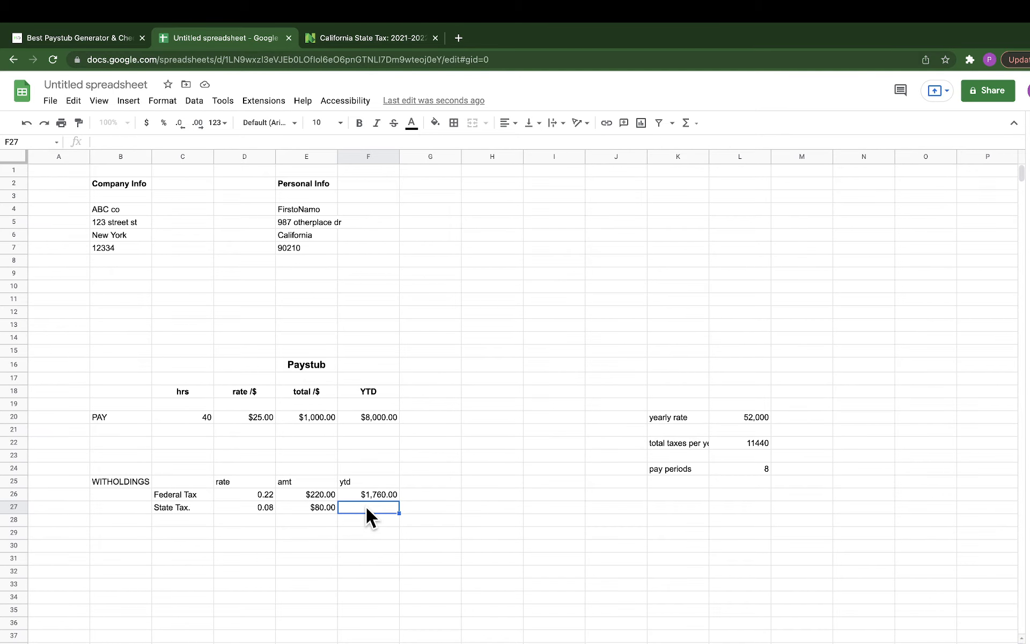
pyautogui.write('=')
pyautogui.press('Tab')
pyautogui.press('Return')
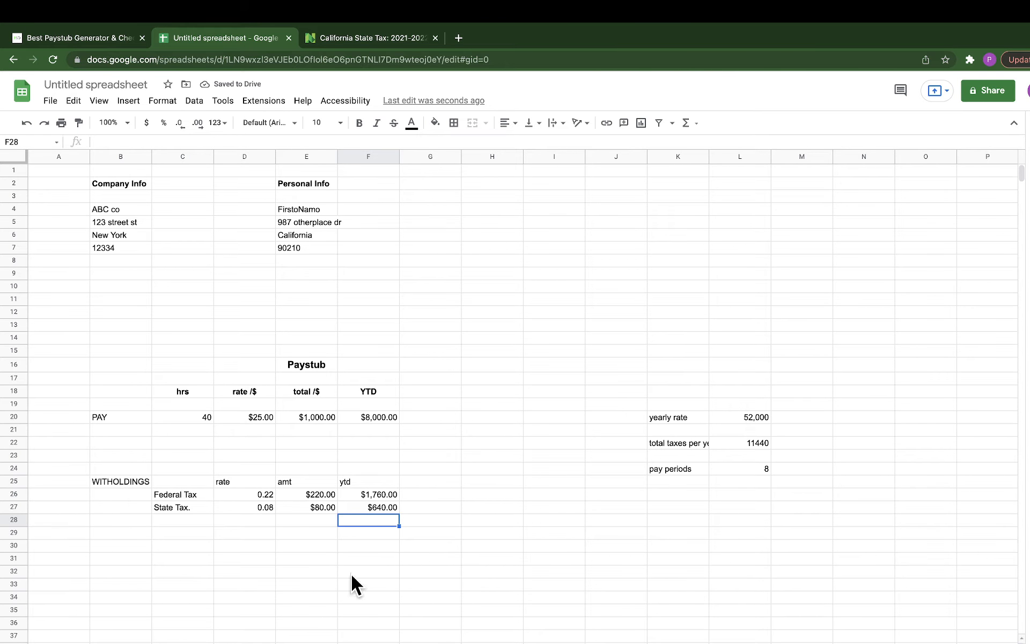
# Step: Label D29 'Sub Total' and sum the federal and state tax year-to-date, F26+F27
pyautogui.click(253, 530)
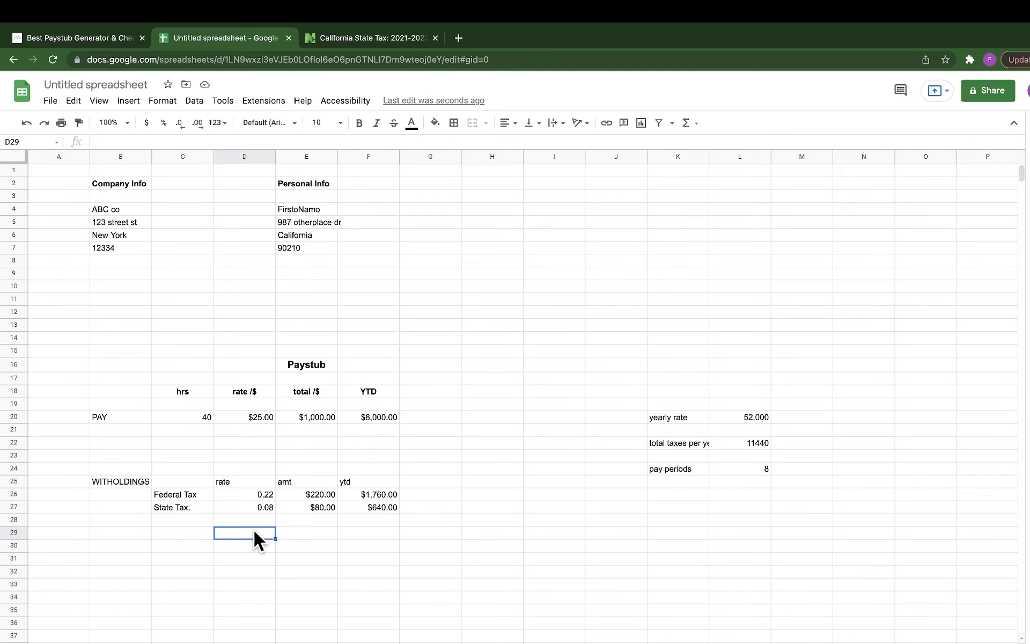
pyautogui.write('Sub Total')
pyautogui.press('Tab')
pyautogui.press('Tab')
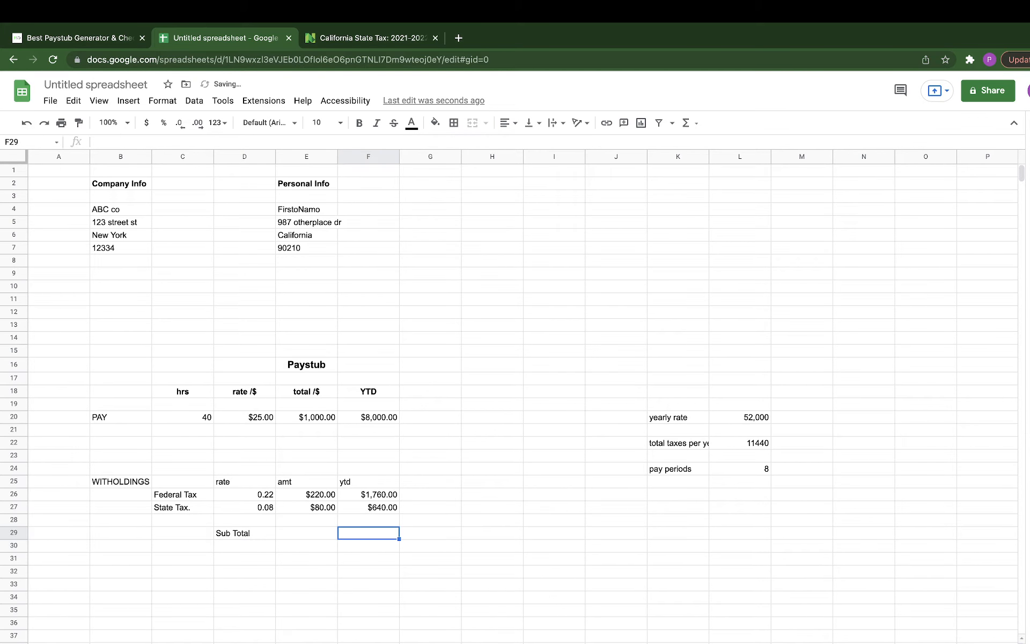
pyautogui.write('=sum(')
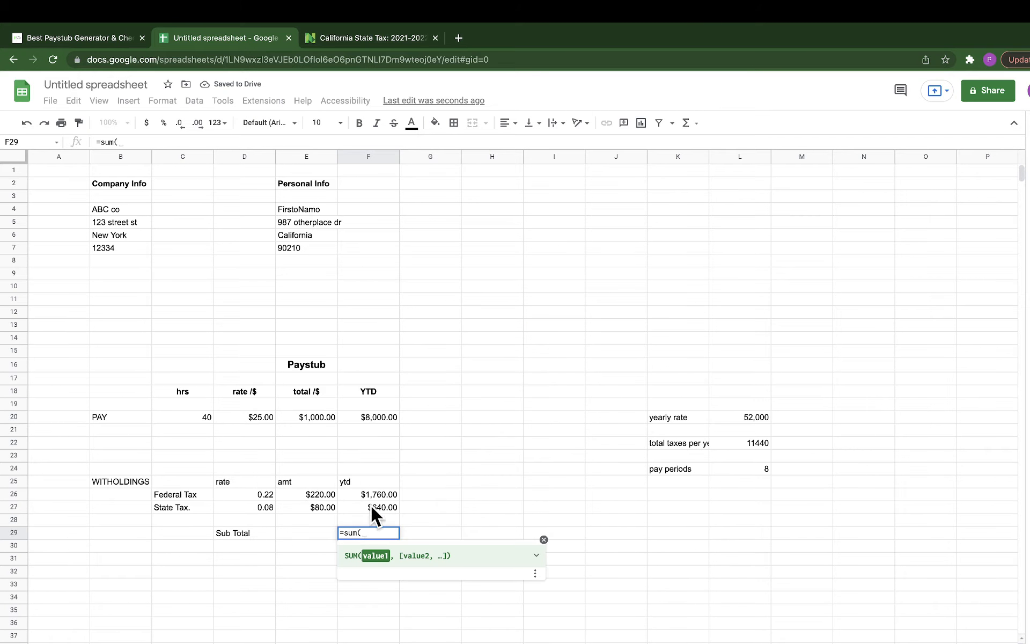
pyautogui.click(378, 494)
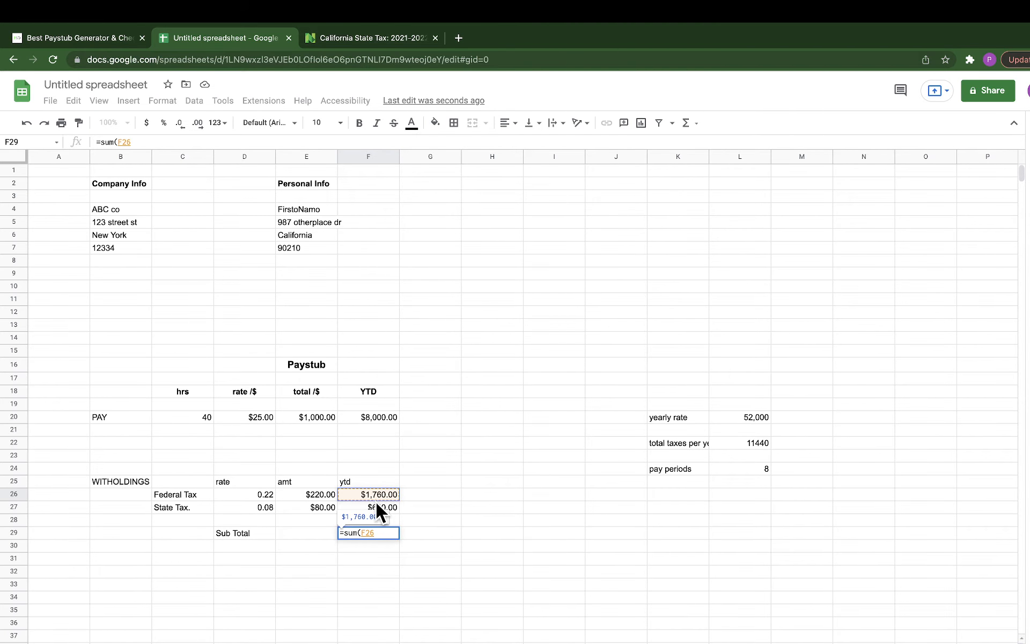
pyautogui.write('+')
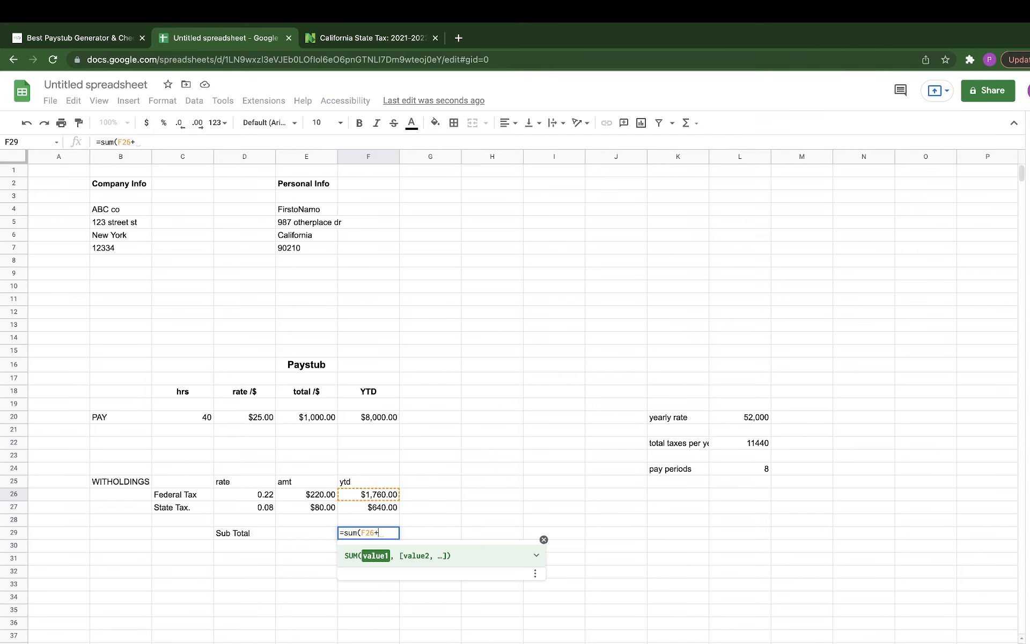
pyautogui.click(374, 508)
pyautogui.press('Return')
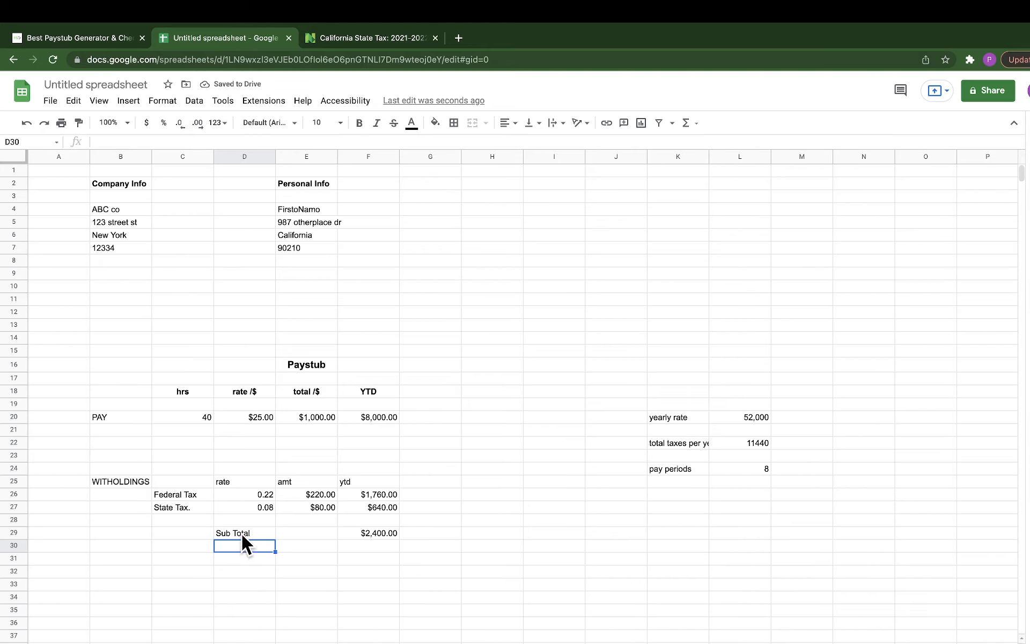
# Step: Add a 'Total' label in D32
pyautogui.click(239, 572)
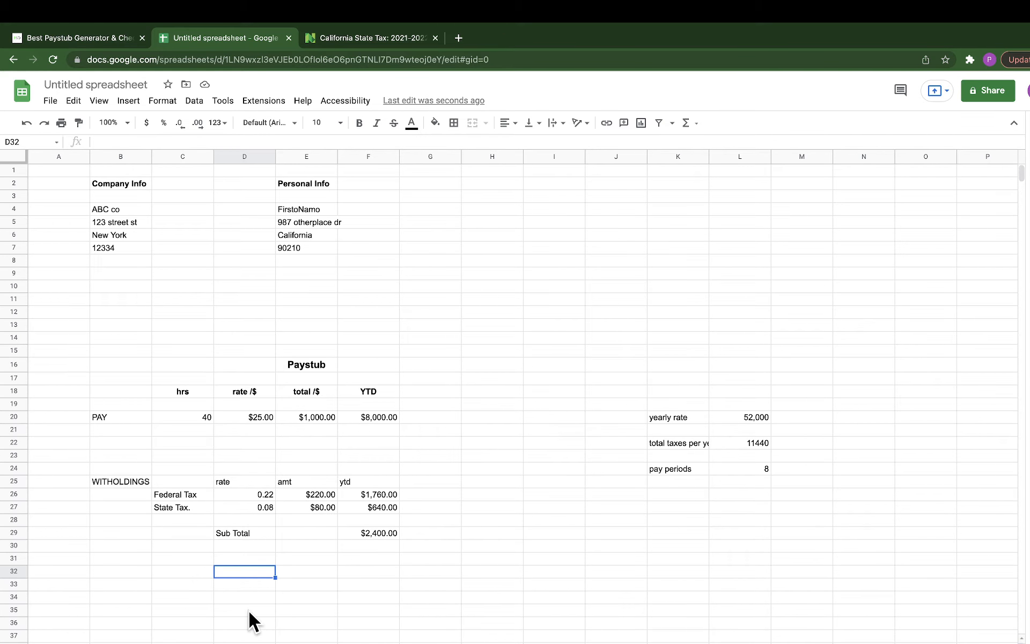
pyautogui.write('Total')
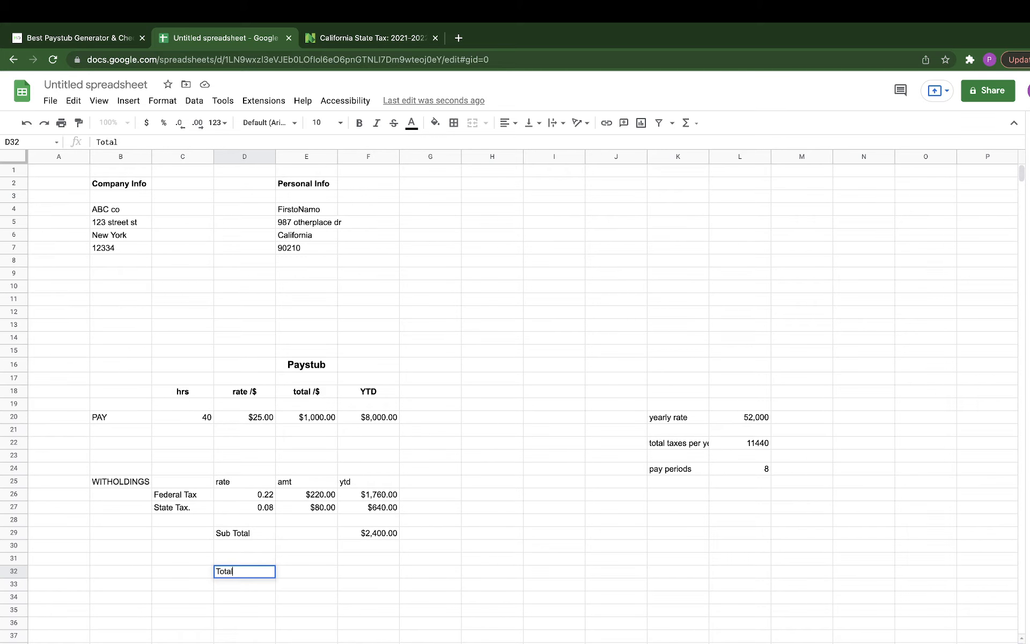
pyautogui.press('Tab')
pyautogui.press('Tab')
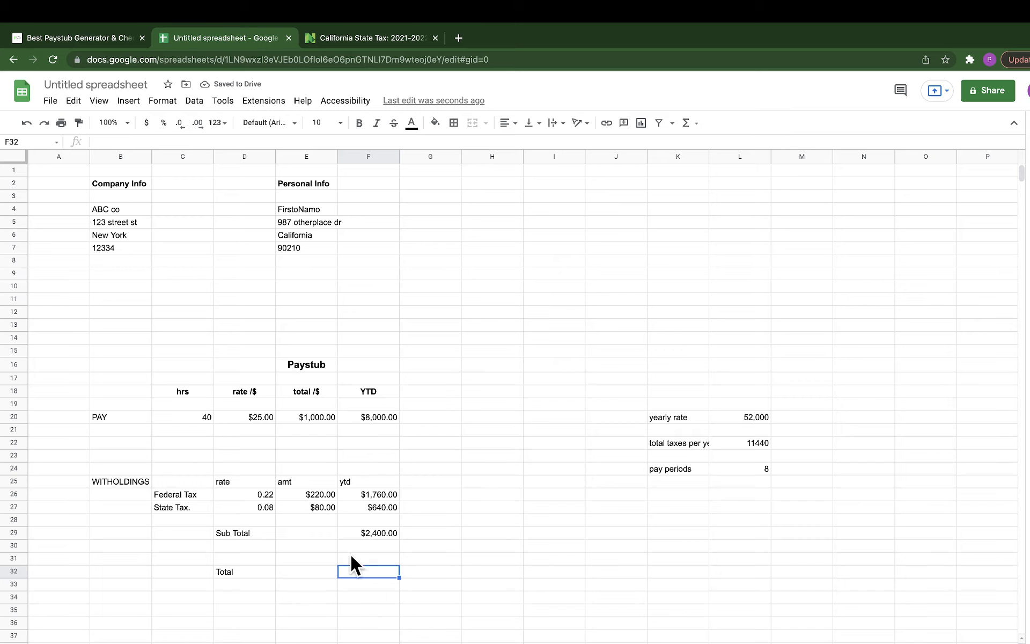
pyautogui.click(301, 571)
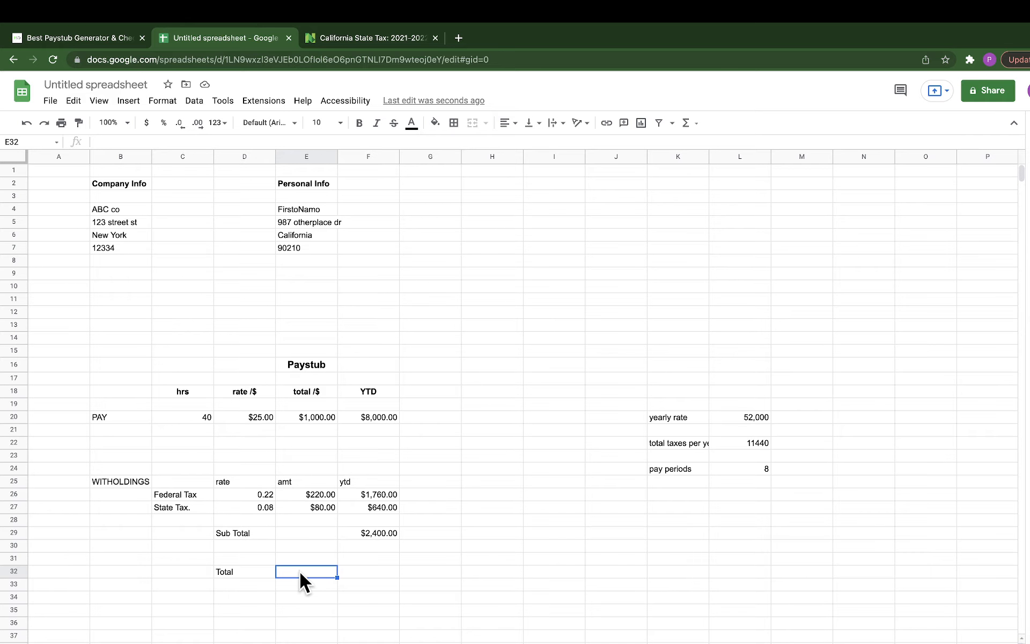
# Step: Enter =E20-E26-E27 in E32, correcting the + sign to -, giving $700.00
pyautogui.write('=')
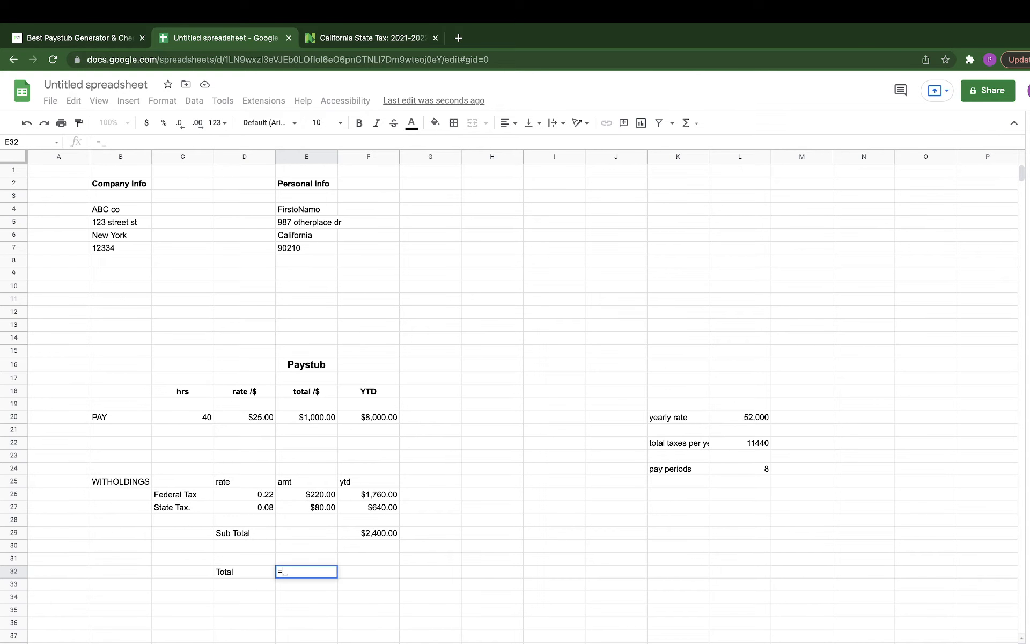
pyautogui.click(318, 423)
pyautogui.write('-')
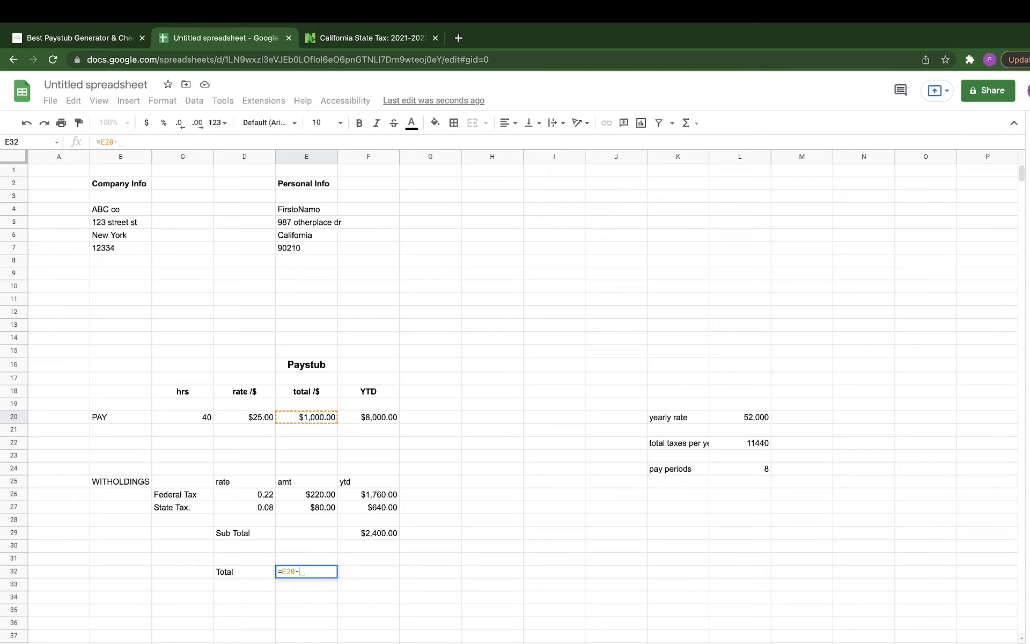
pyautogui.click(318, 496)
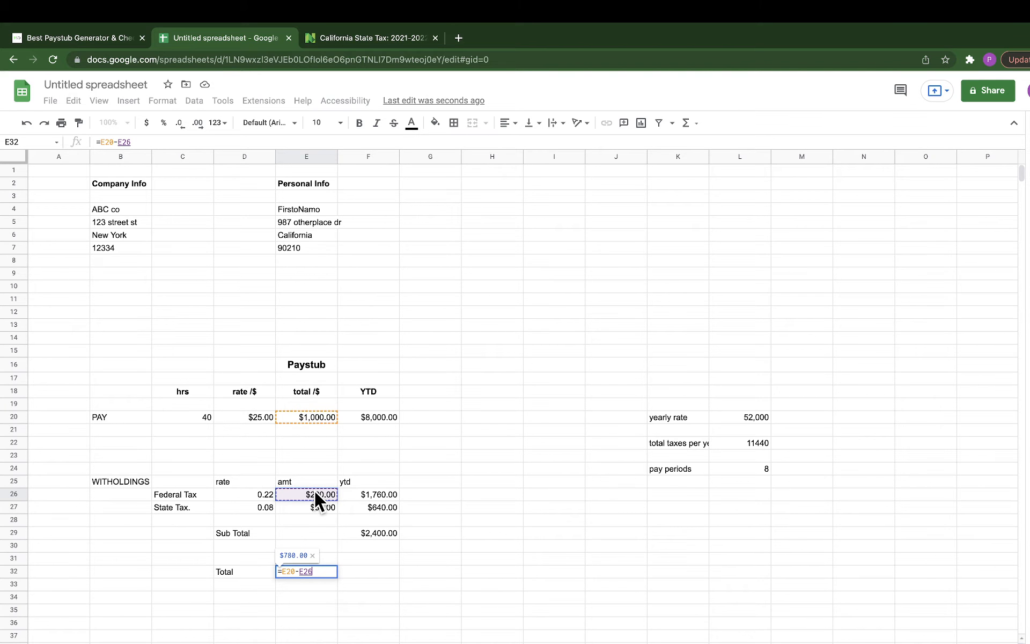
pyautogui.write('+')
pyautogui.click(315, 505)
pyautogui.press('Return')
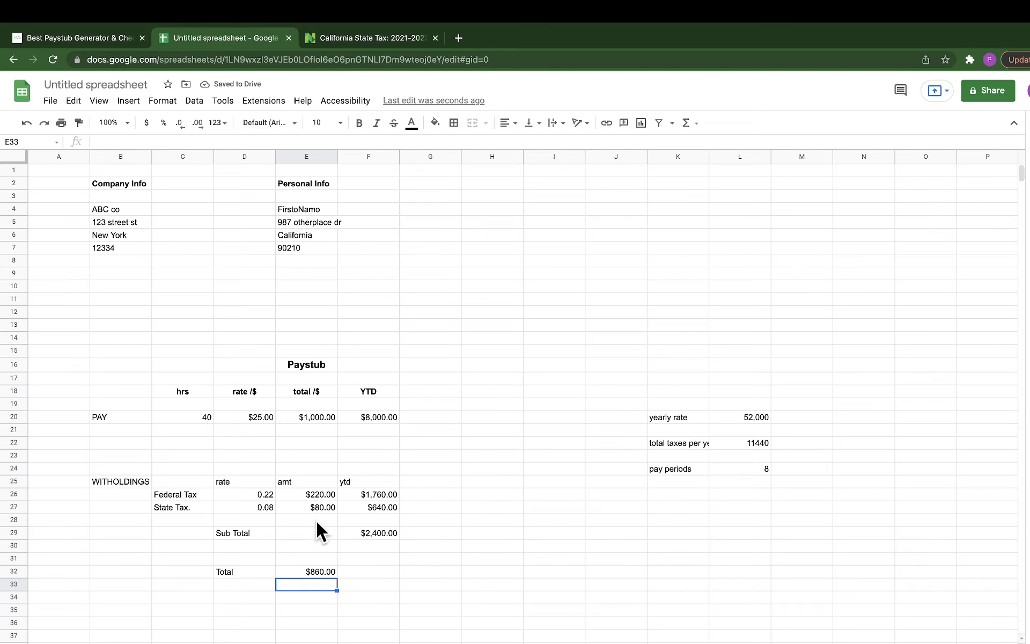
pyautogui.click(306, 569)
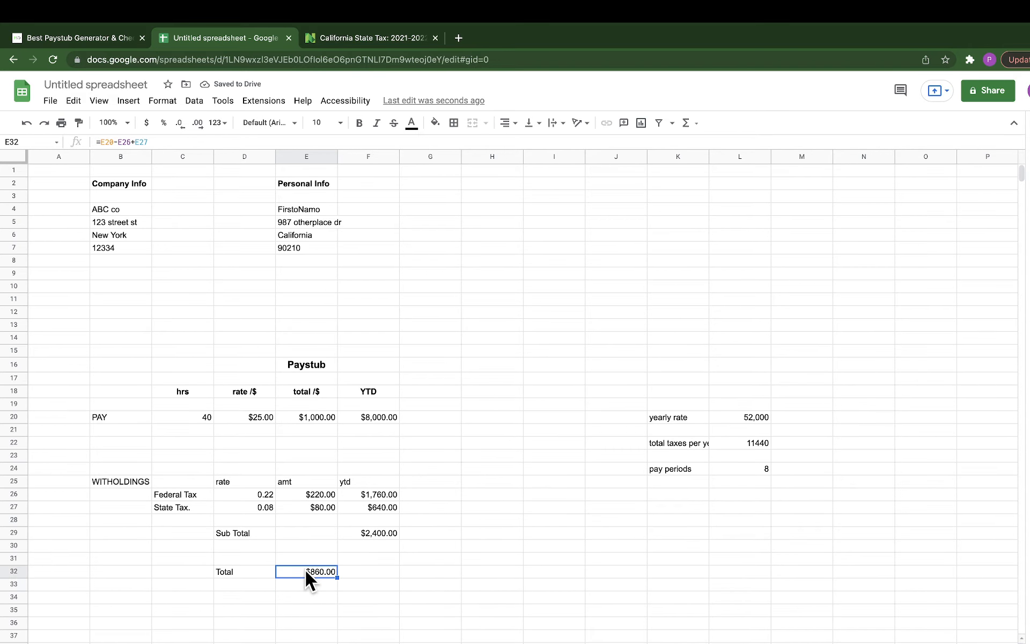
pyautogui.click(134, 142)
pyautogui.press('BackSpace')
pyautogui.write('-')
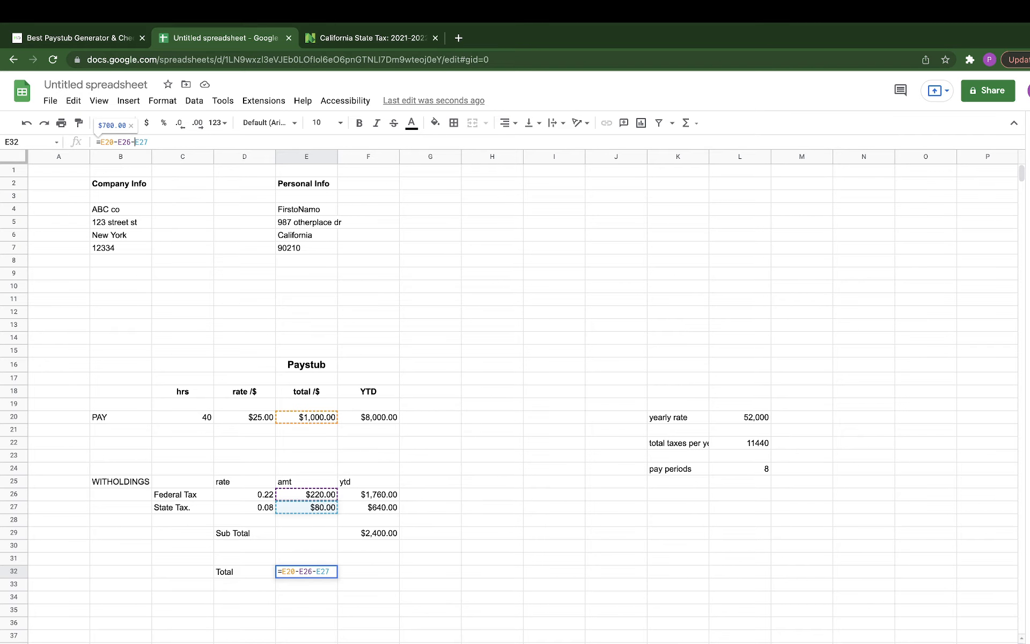
pyautogui.press('Return')
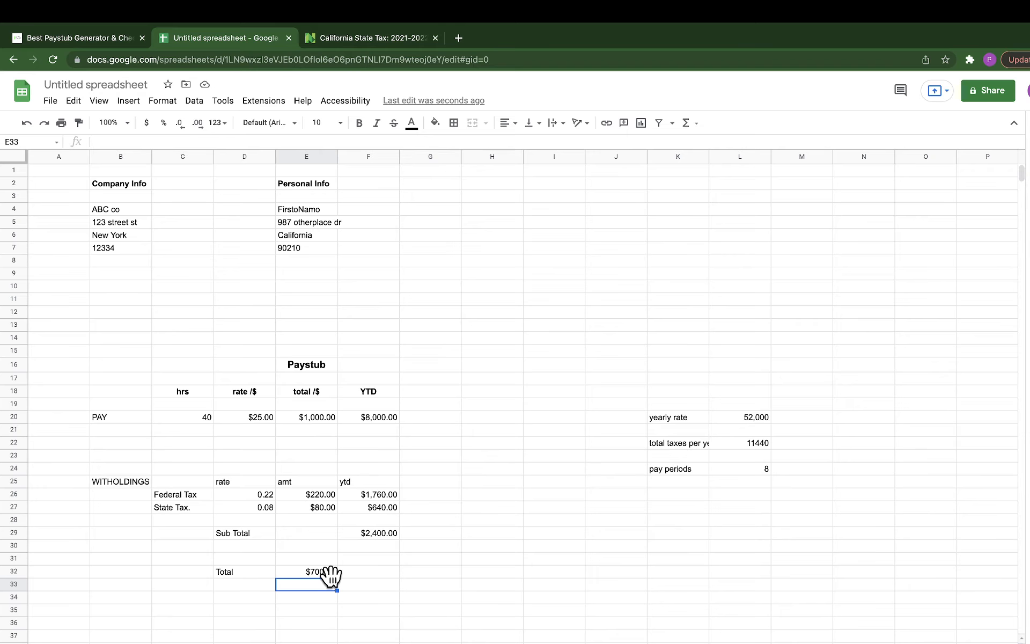
# Step: Start a year-to-date net formula in F32, then dismiss the suggestion
pyautogui.click(367, 572)
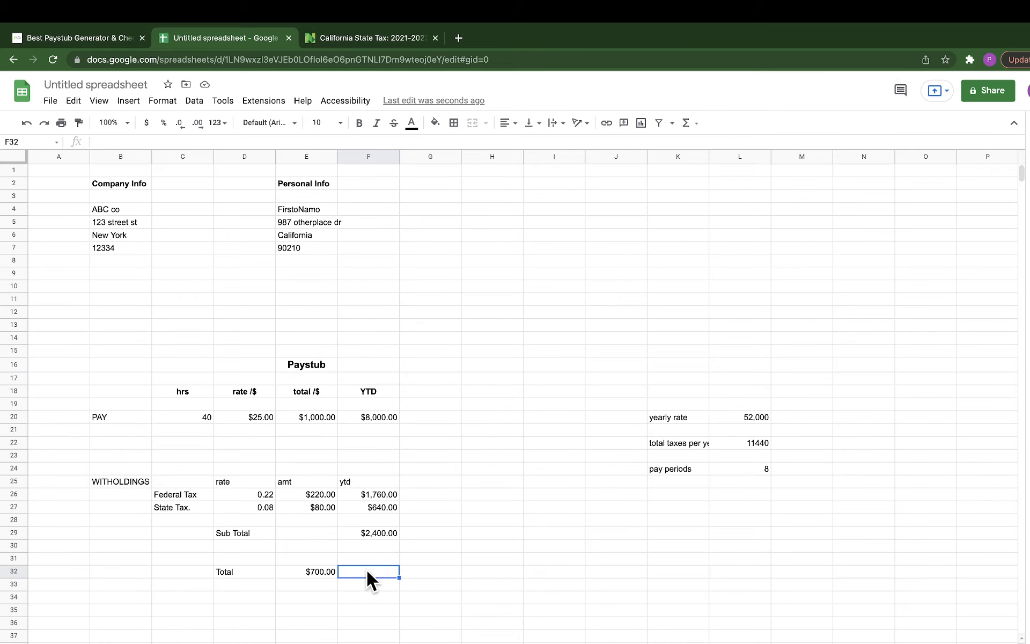
pyautogui.write('=')
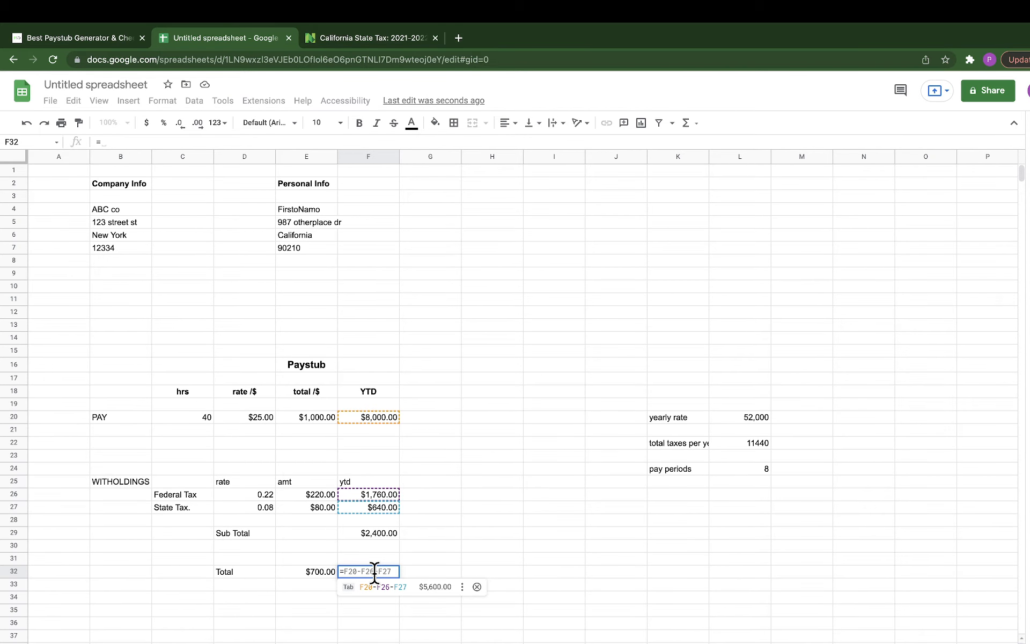
pyautogui.press('Escape')
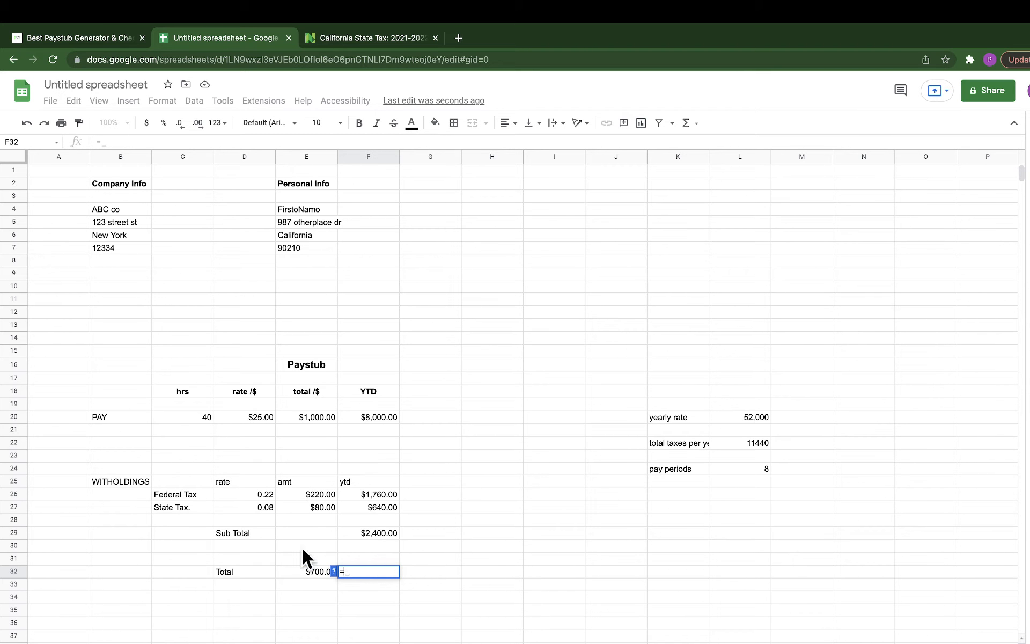
# Step: Cancel the F32 formula and move the Total and $700.00 cells down to row 36
pyautogui.moveTo(221, 568); pyautogui.dragTo(363, 570)
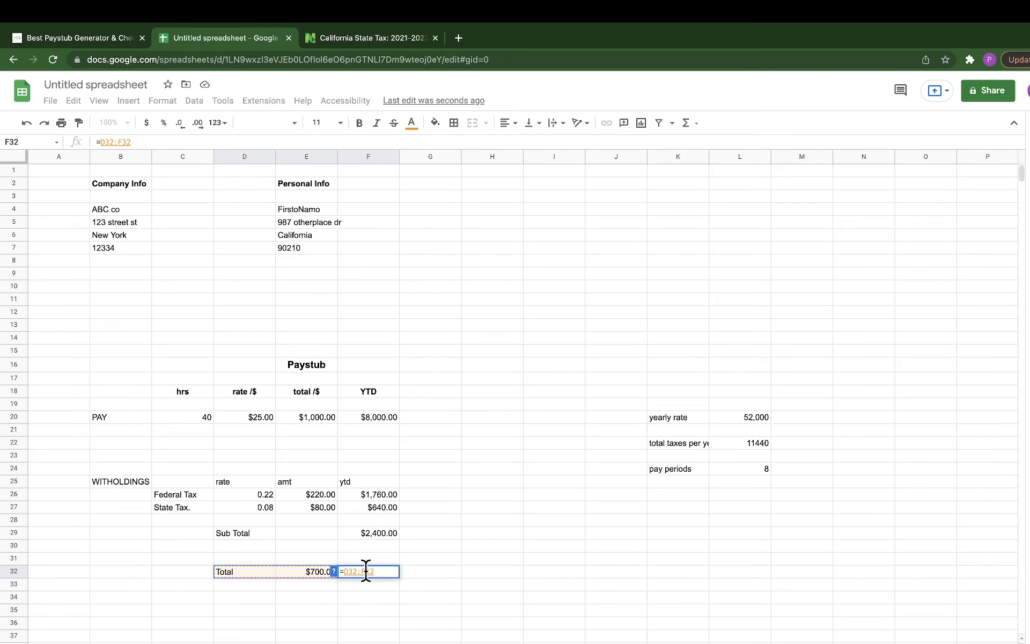
pyautogui.moveTo(298, 574); pyautogui.dragTo(248, 574)
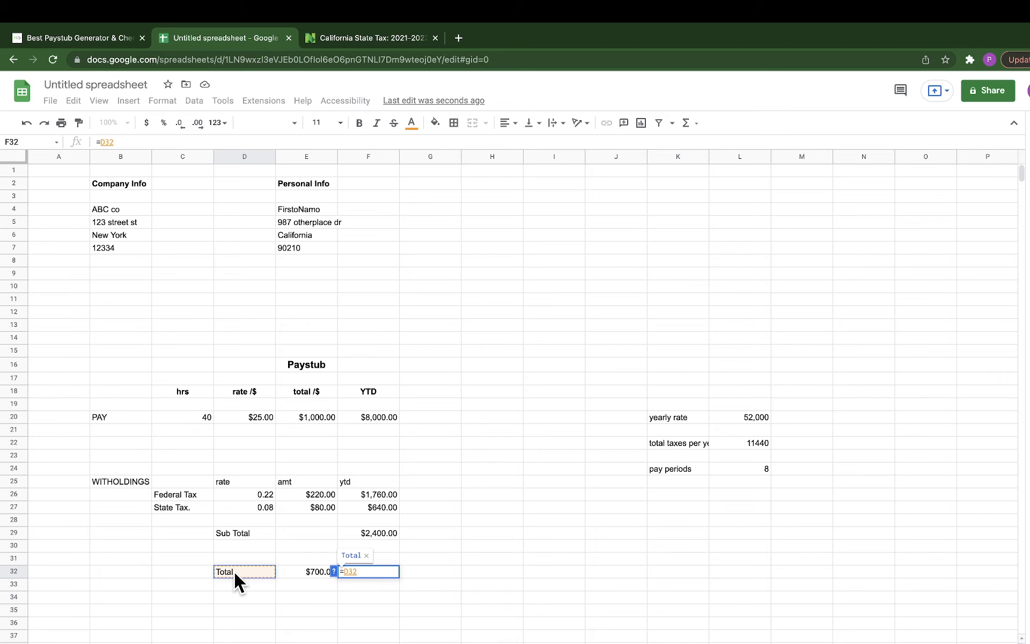
pyautogui.press('Escape')
pyautogui.click(227, 572)
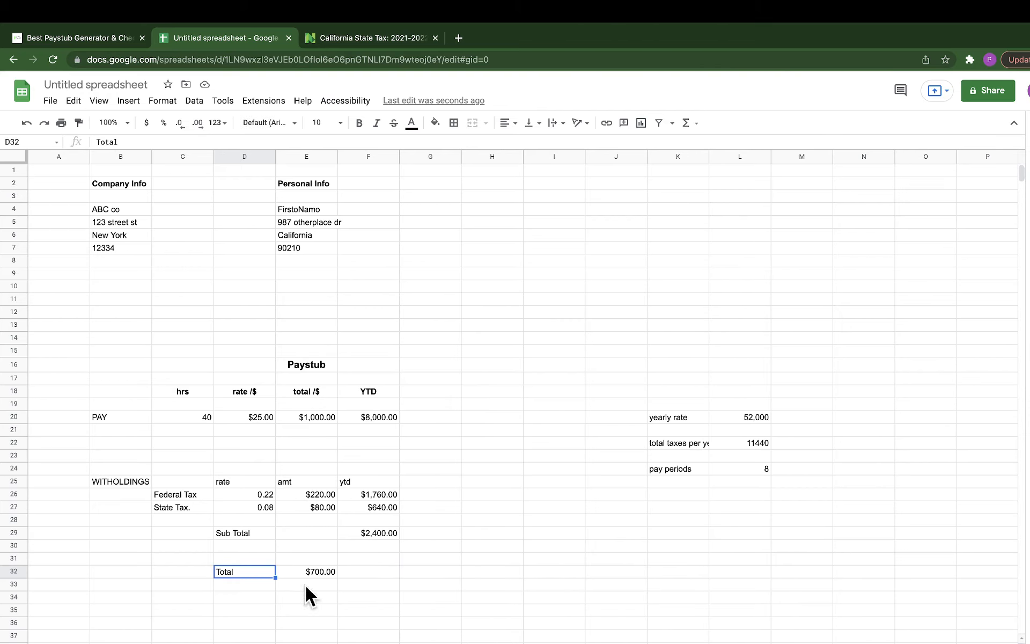
pyautogui.moveTo(377, 572); pyautogui.dragTo(449, 628)
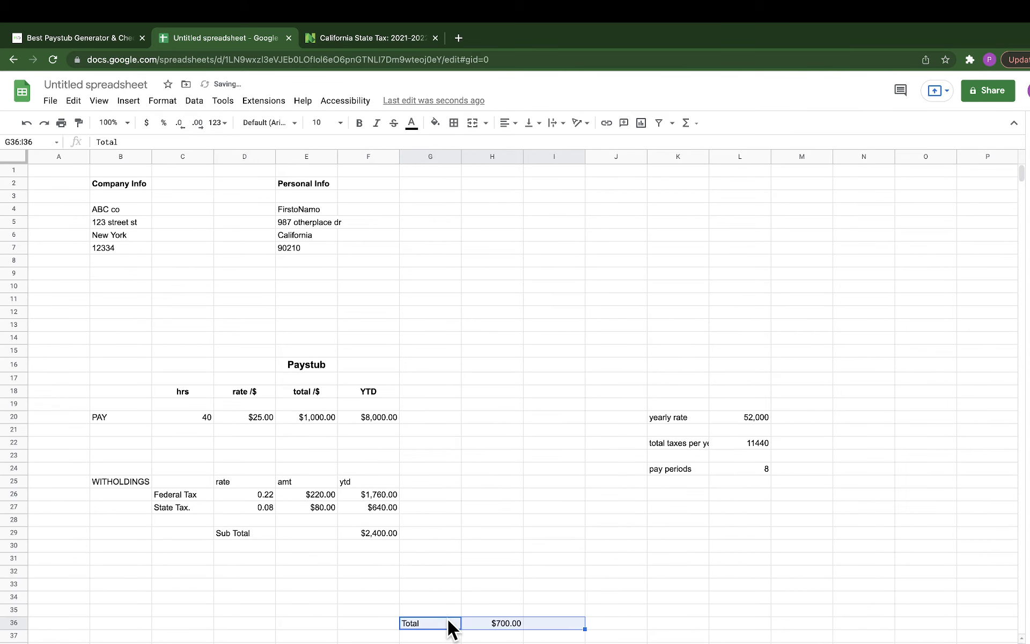
# Step: Label D31 'This Pay period total', then shorten it to 'This Pay prd tot'
pyautogui.click(239, 558)
pyautogui.write('This Pay period total')
pyautogui.press('Tab')
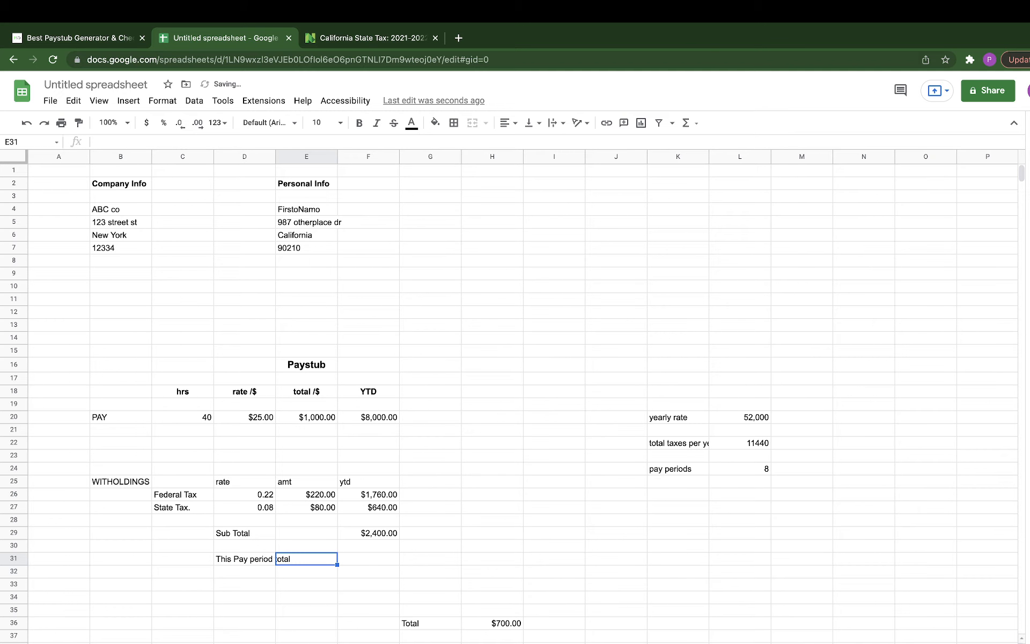
pyautogui.click(256, 558)
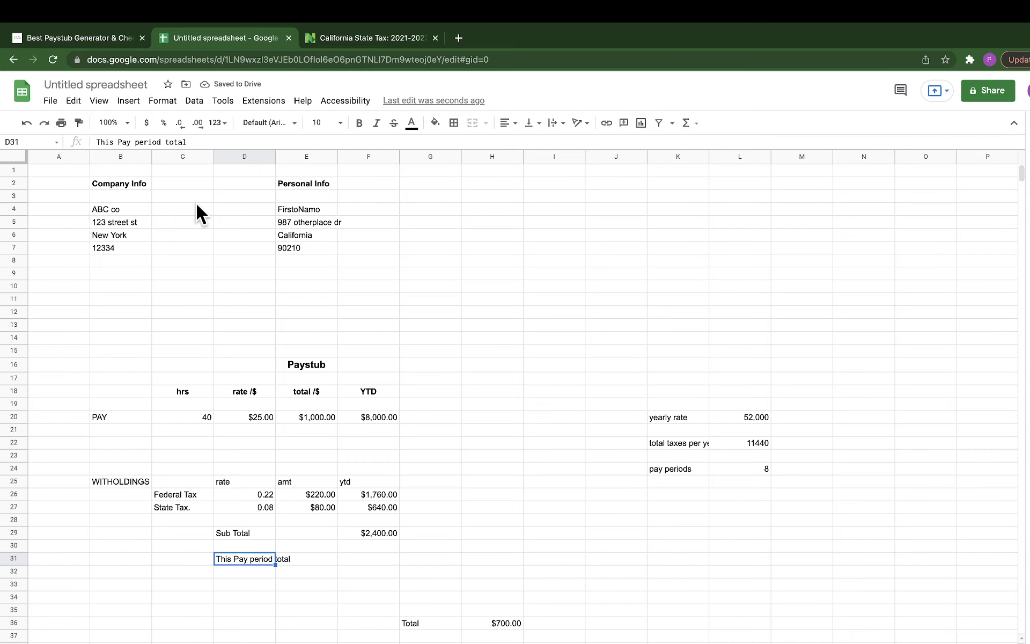
pyautogui.click(156, 142)
pyautogui.press('BackSpace')
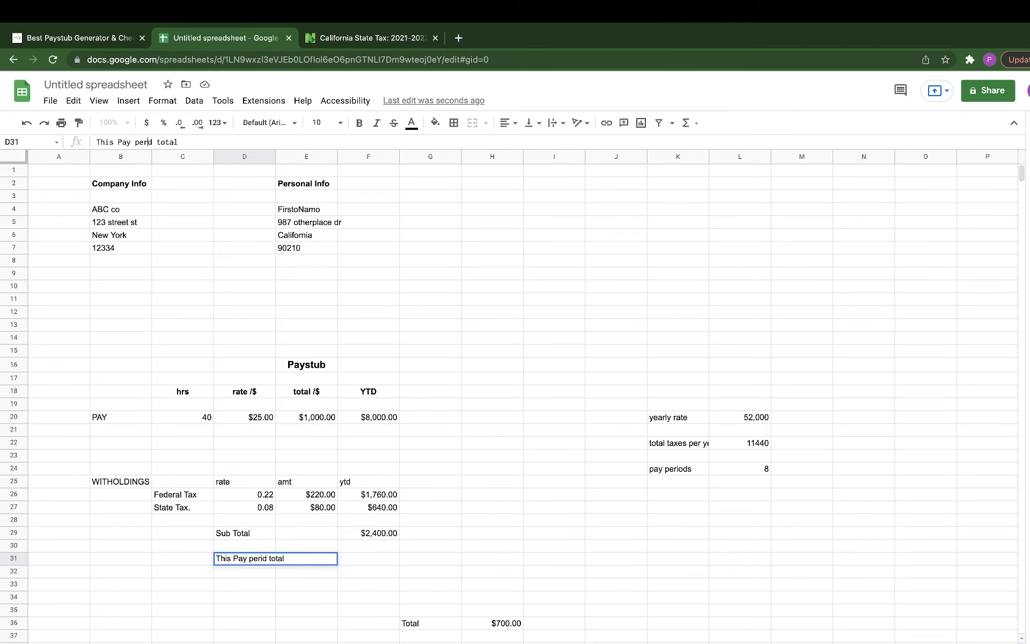
pyautogui.press('BackSpace')
pyautogui.press('BackSpace')
pyautogui.write('t')
pyautogui.press('BackSpace')
pyautogui.write('rd')
pyautogui.press('BackSpace')
pyautogui.press('BackSpace')
pyautogui.press('BackSpace')
pyautogui.write('ot')
pyautogui.press('Return')
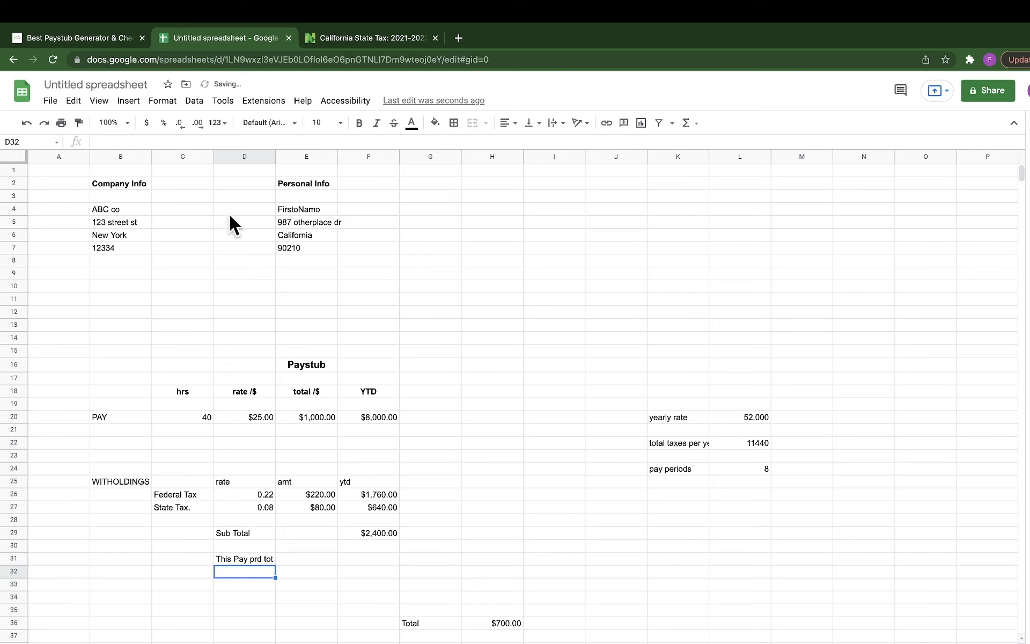
pyautogui.click(310, 559)
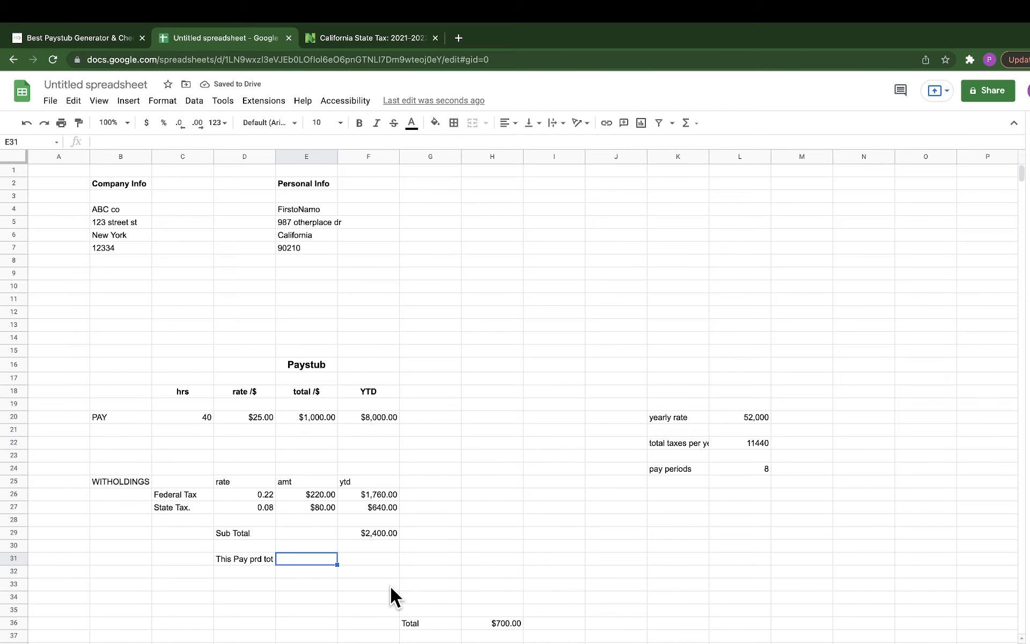
# Step: Fill E29 with the suggested sum of E26 and E27 for this period's tax subtotal
pyautogui.click(311, 535)
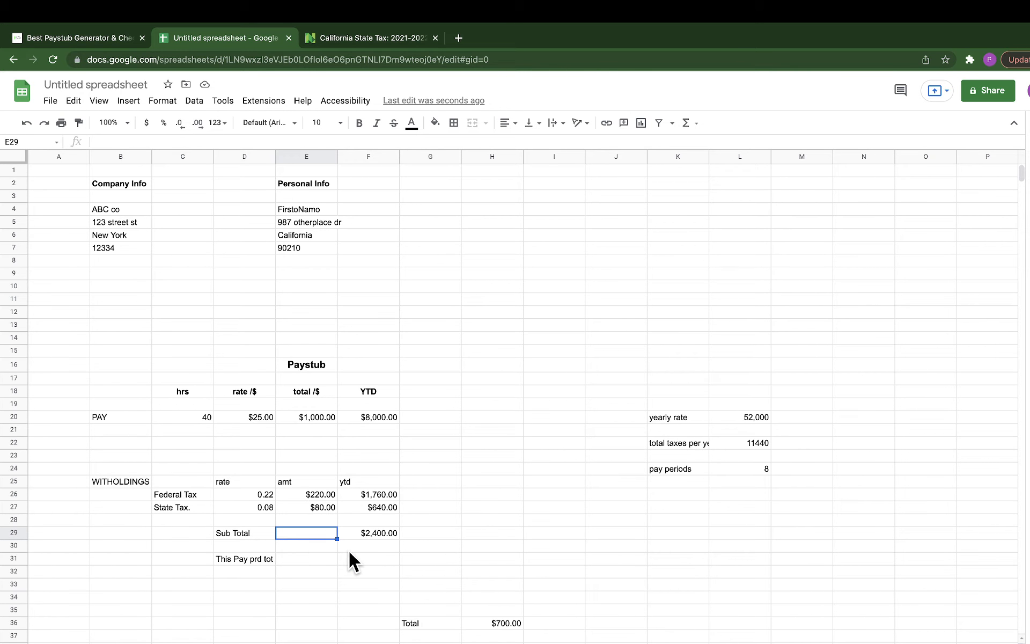
pyautogui.write('300')
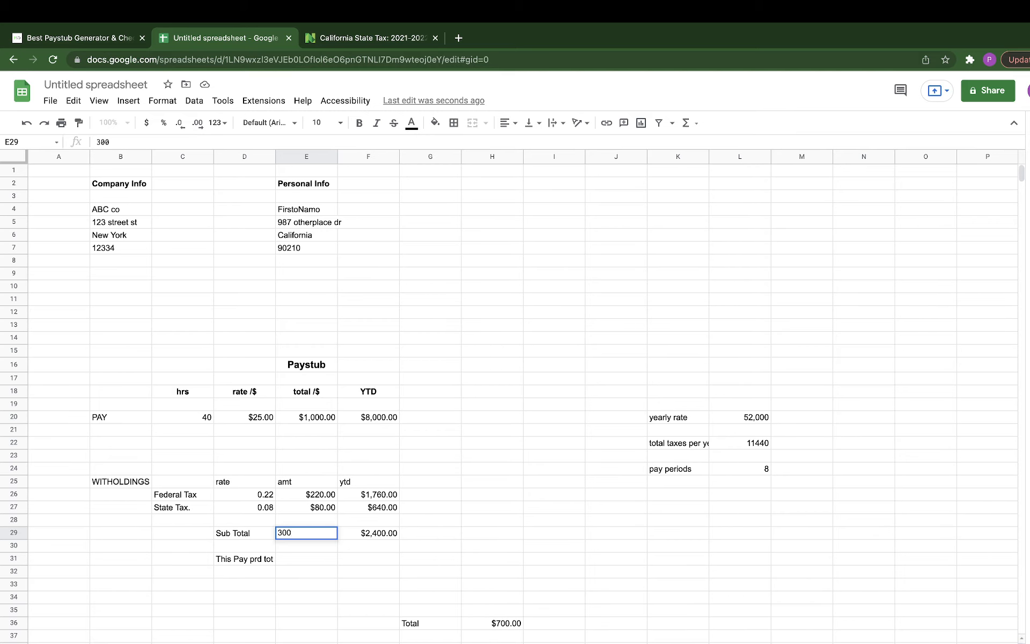
pyautogui.press('BackSpace')
pyautogui.press('BackSpace')
pyautogui.press('BackSpace')
pyautogui.write('=')
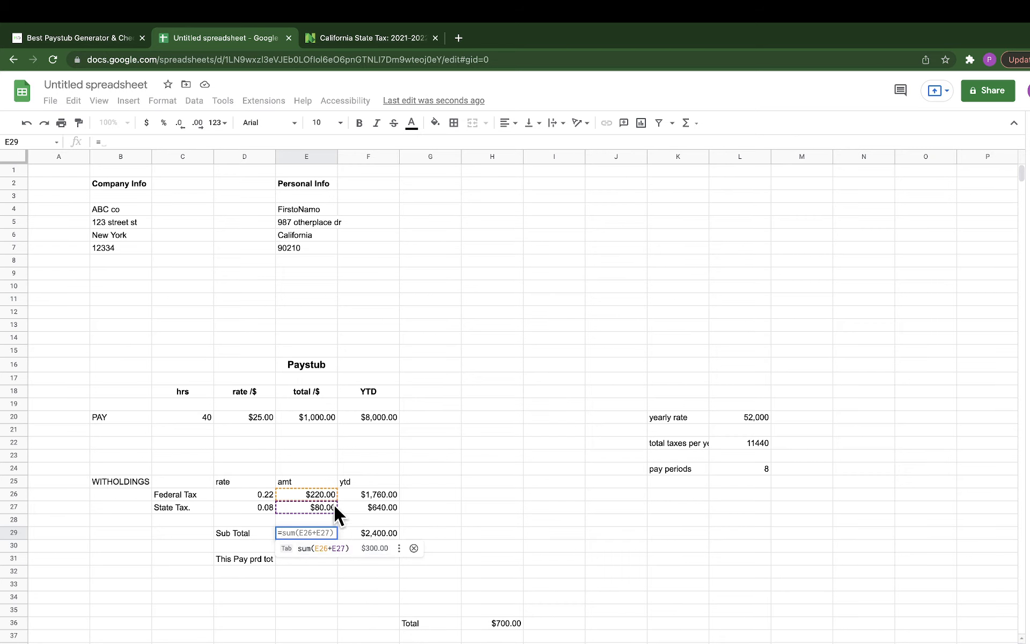
pyautogui.press('Tab')
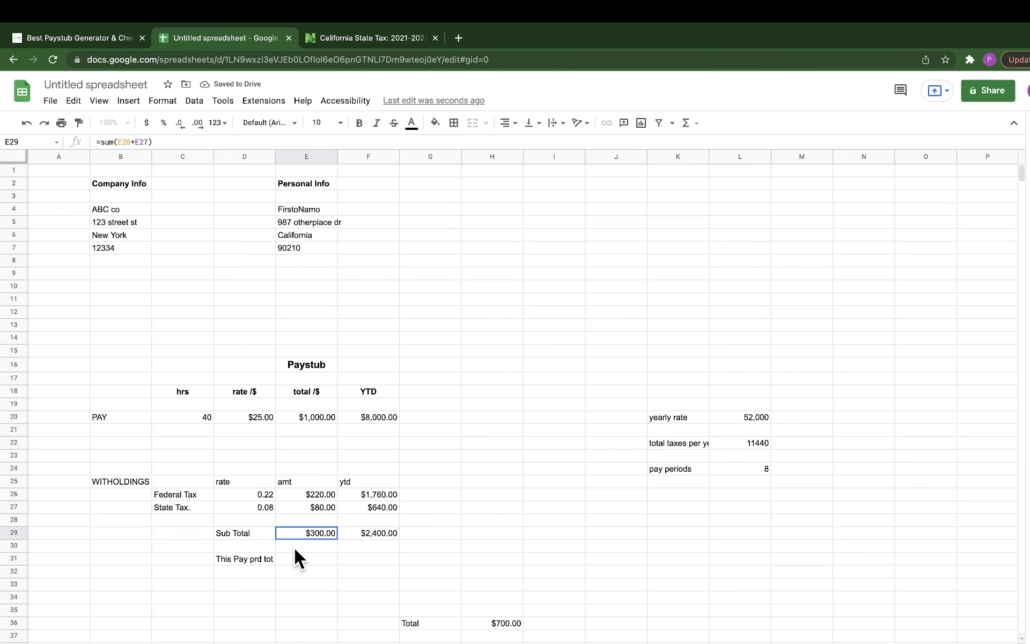
# Step: Rename the D29 label to 'Sub Total tax'
pyautogui.click(250, 530)
pyautogui.click(149, 141)
pyautogui.write('tx')
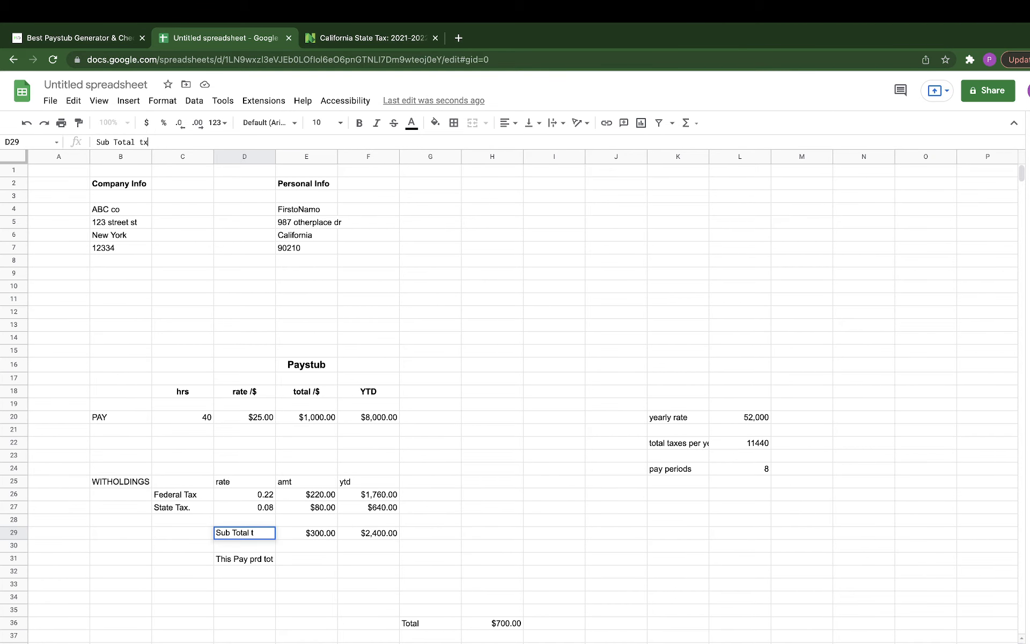
pyautogui.press('BackSpace')
pyautogui.write('as')
pyautogui.press('Return')
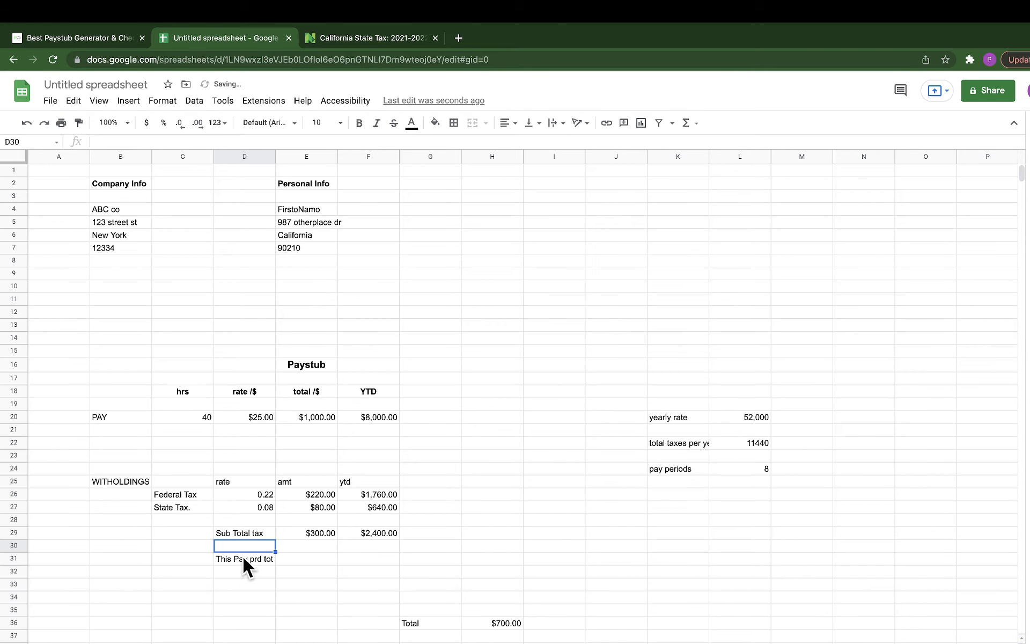
# Step: Extend the row 31 label to 'This Pay prd tot income' and move it into C31
pyautogui.click(248, 558)
pyautogui.click(167, 142)
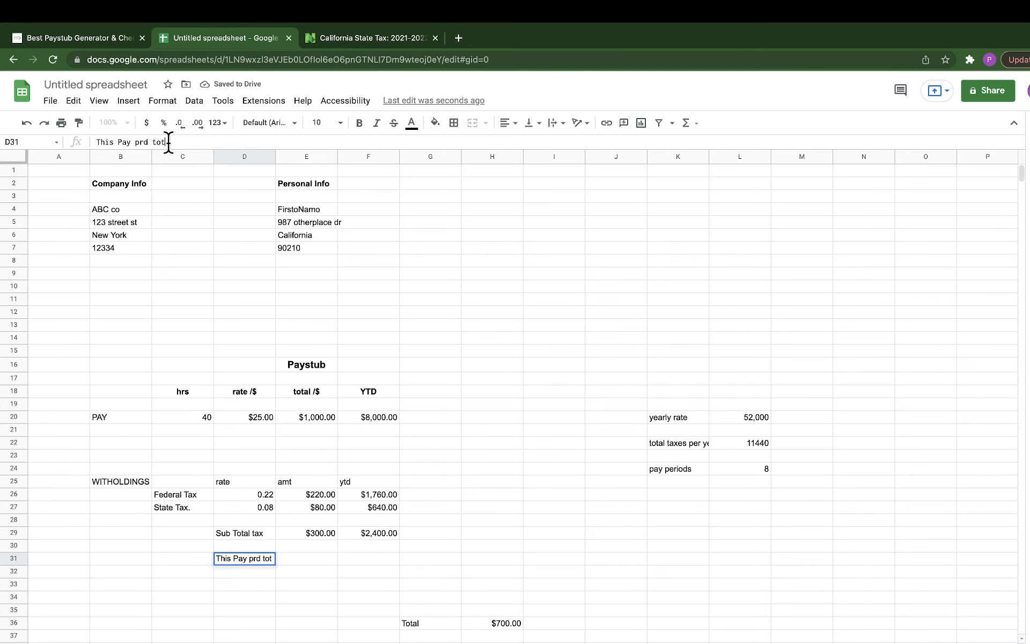
pyautogui.write('income')
pyautogui.press('Return')
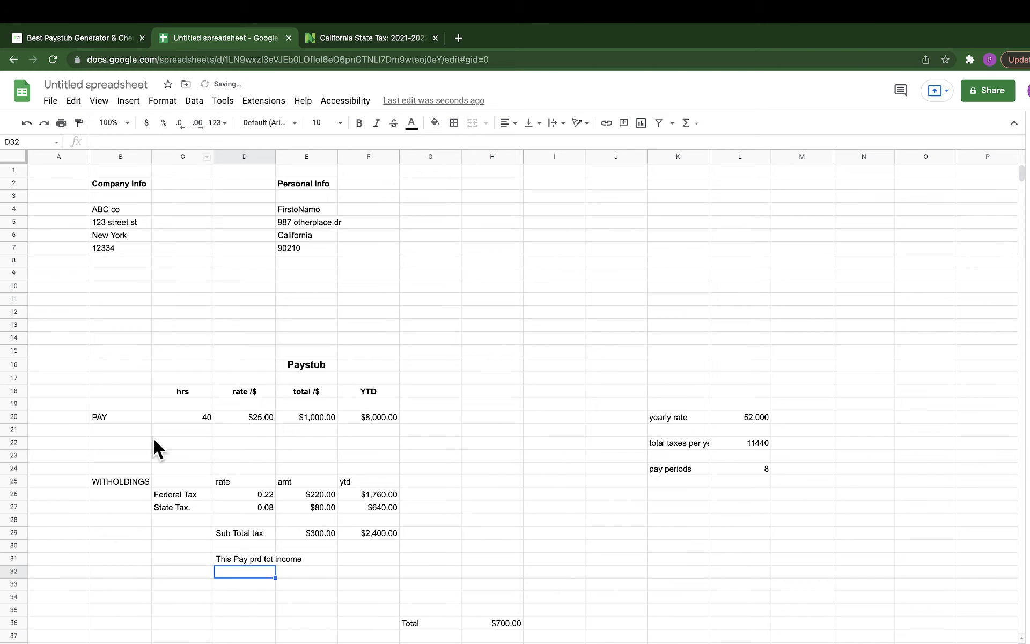
pyautogui.click(240, 561)
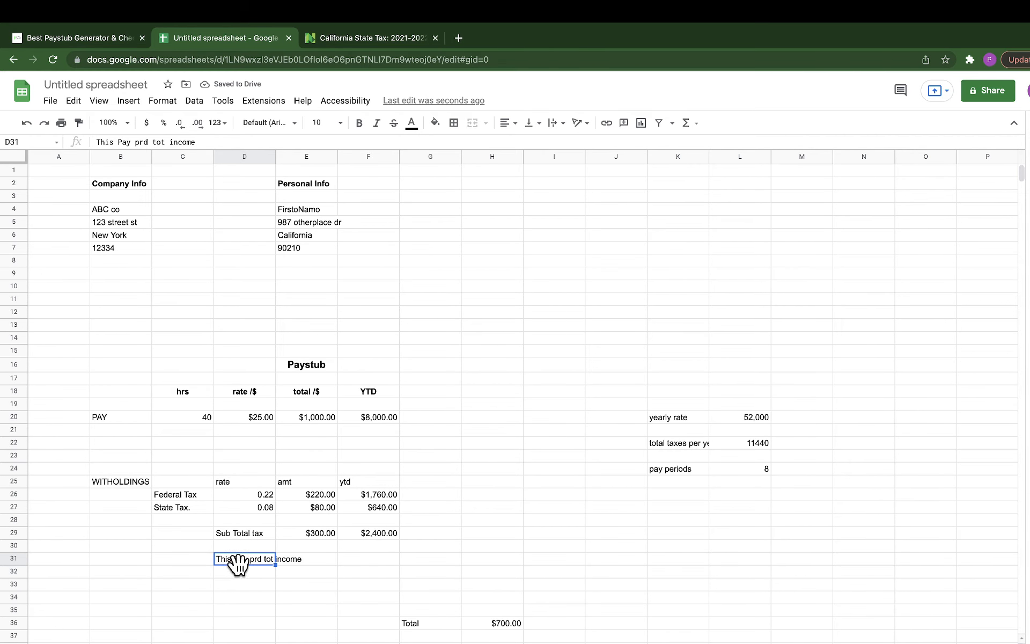
pyautogui.moveTo(238, 563); pyautogui.dragTo(192, 562)
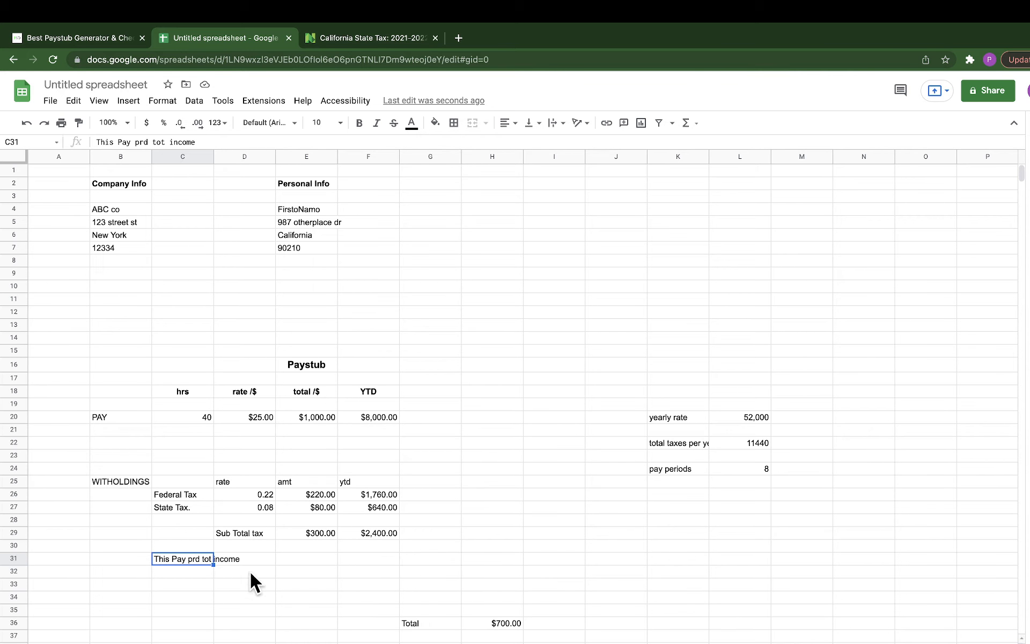
# Step: Enter net pay =E20-E29 ($700.00) in E31 and =F20-F29 ($5,600.00) in F31
pyautogui.click(310, 559)
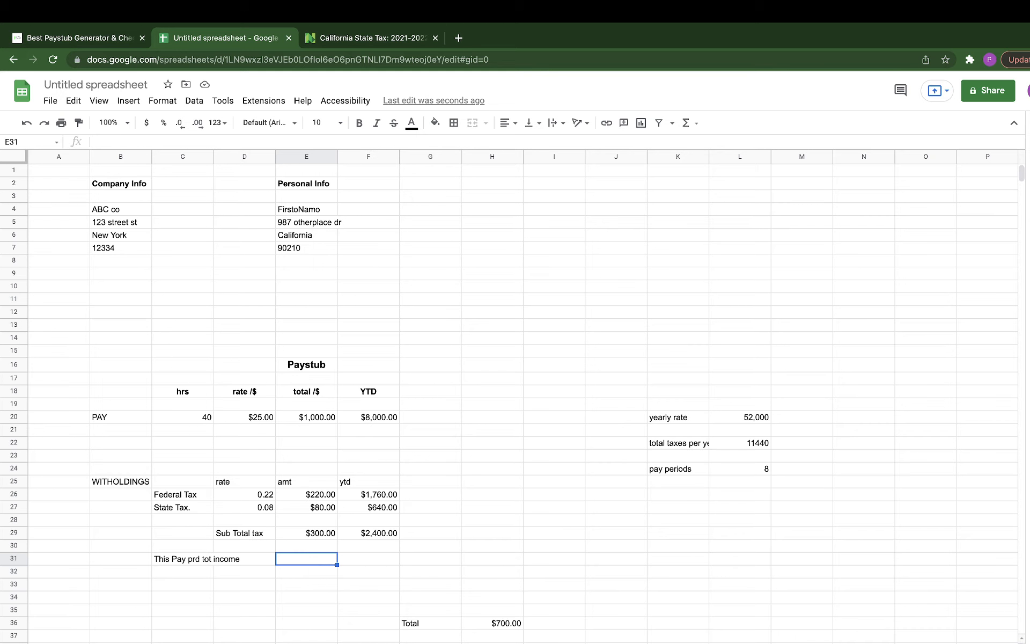
pyautogui.write('=')
pyautogui.click(310, 417)
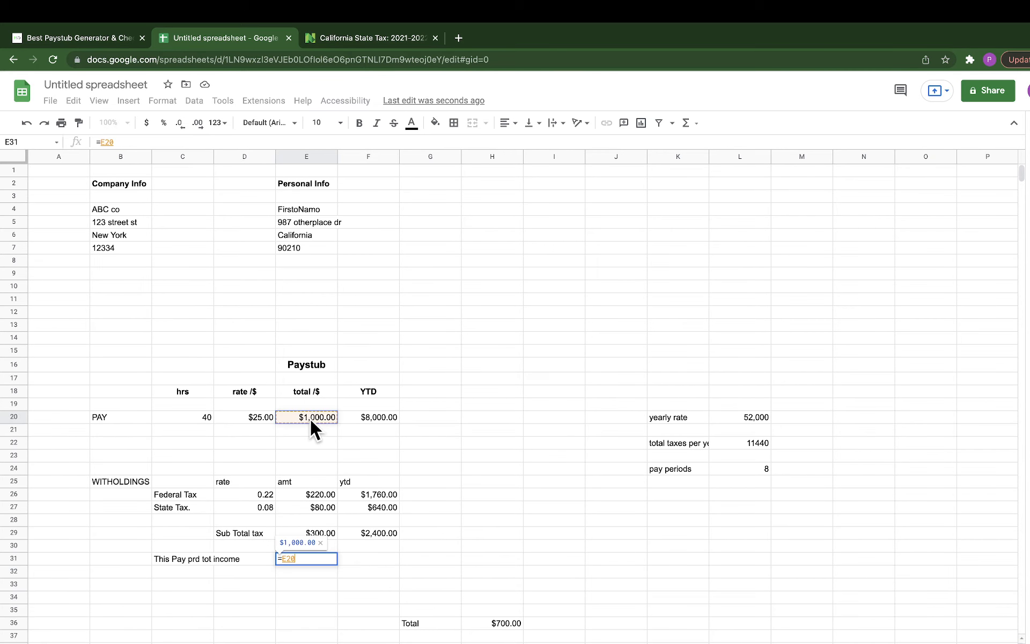
pyautogui.write('-')
pyautogui.click(319, 534)
pyautogui.press('Return')
pyautogui.click(373, 560)
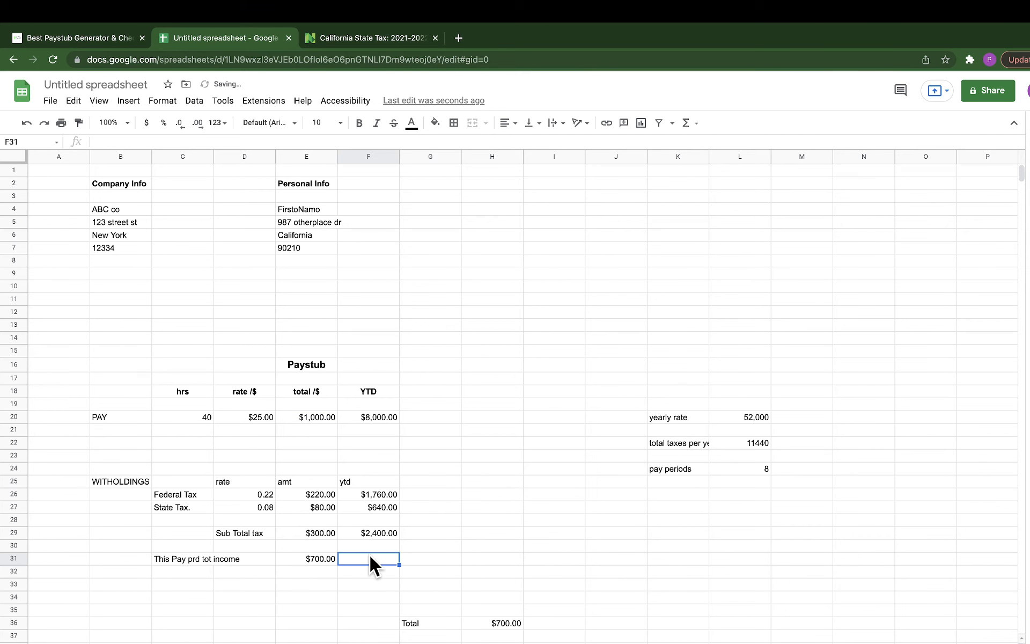
pyautogui.write('=')
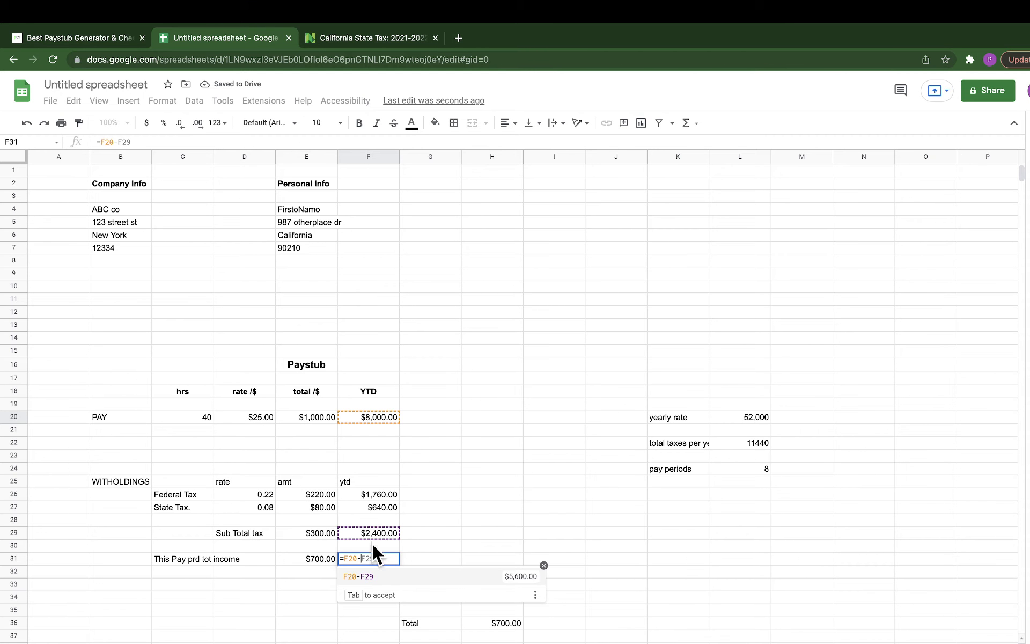
pyautogui.press('Tab')
pyautogui.press('Return')
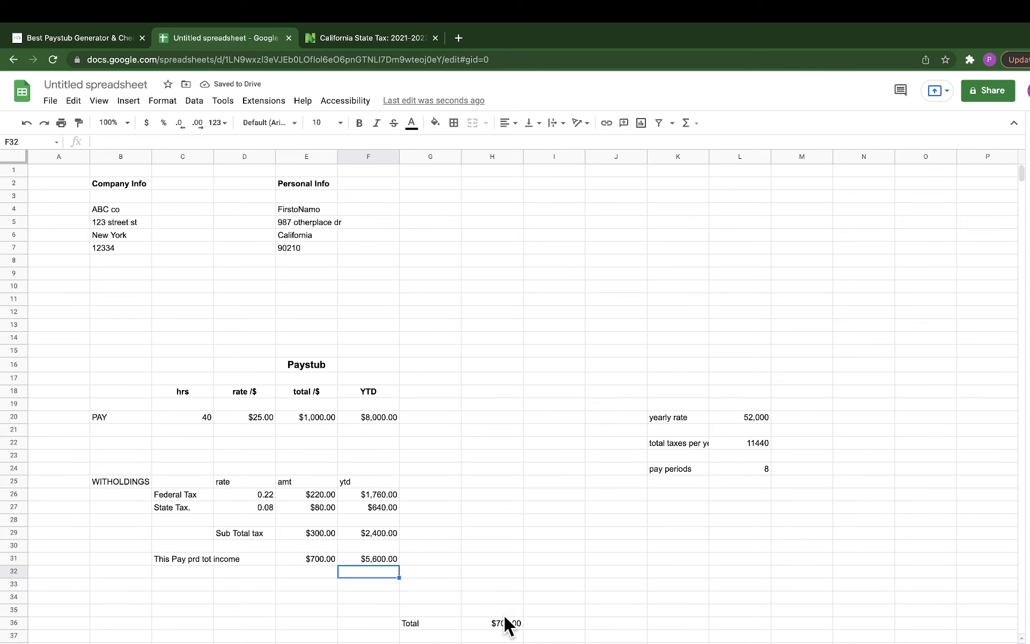
# Step: Delete the old Total label and $700.00 value in row 36
pyautogui.click(416, 627)
pyautogui.moveTo(485, 629); pyautogui.dragTo(421, 631)
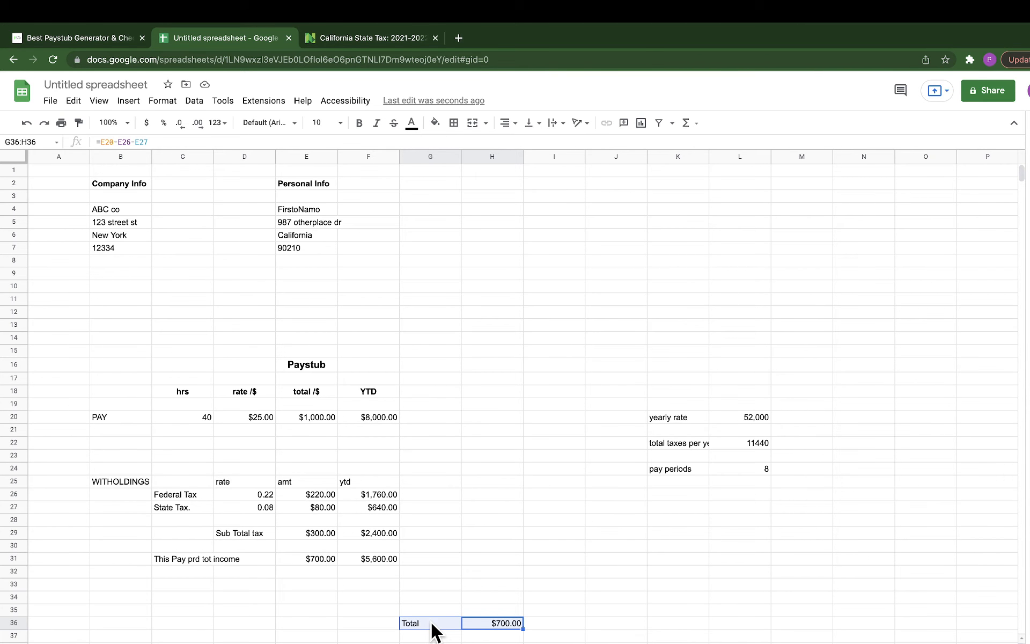
pyautogui.press('Delete')
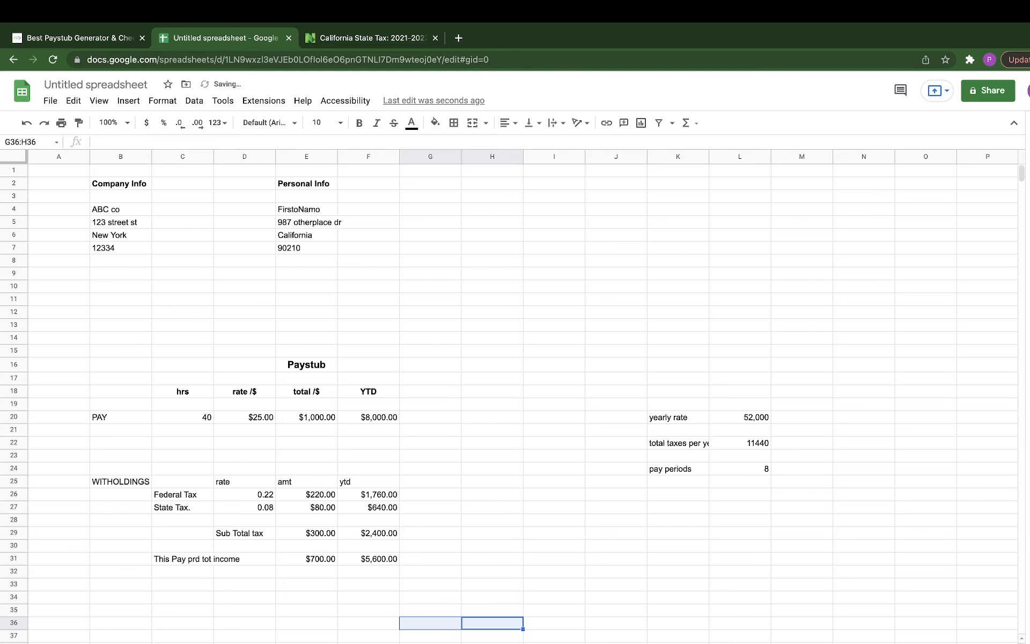
# Step: Bold C31:F31, the 'This Pay prd tot income' row with $700.00 and $5,600.00
pyautogui.click(333, 601)
pyautogui.moveTo(187, 560); pyautogui.dragTo(371, 564)
pyautogui.click(358, 123)
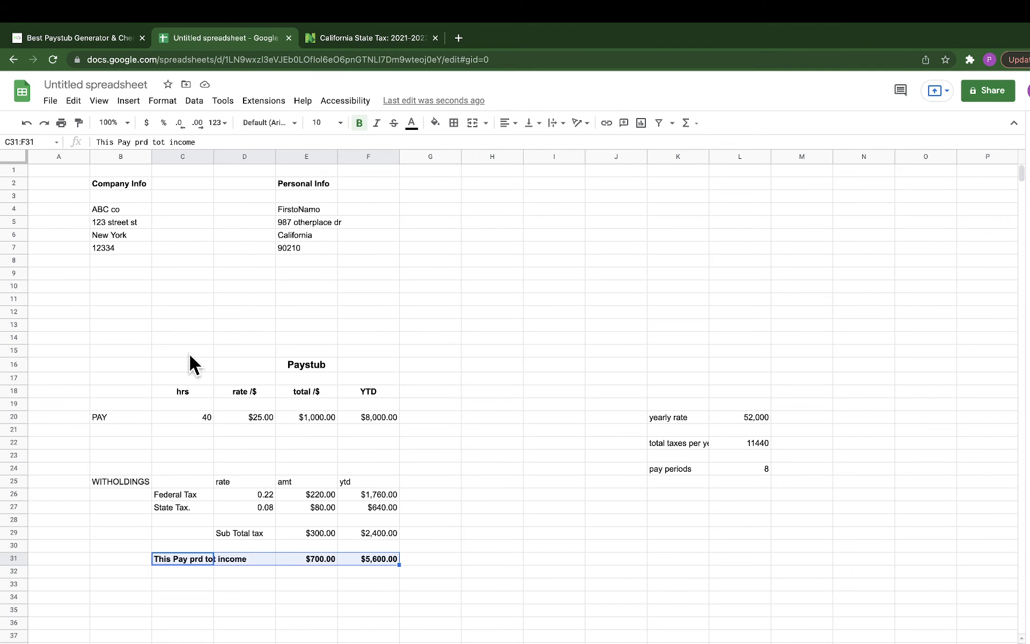
# Step: Move the Paystub block B16:G33 up five rows so it starts at B11
pyautogui.moveTo(124, 367); pyautogui.dragTo(429, 579)
pyautogui.hotkey('ctrl', 'c')
pyautogui.moveTo(315, 592); pyautogui.dragTo(303, 529)
pyautogui.click(368, 584)
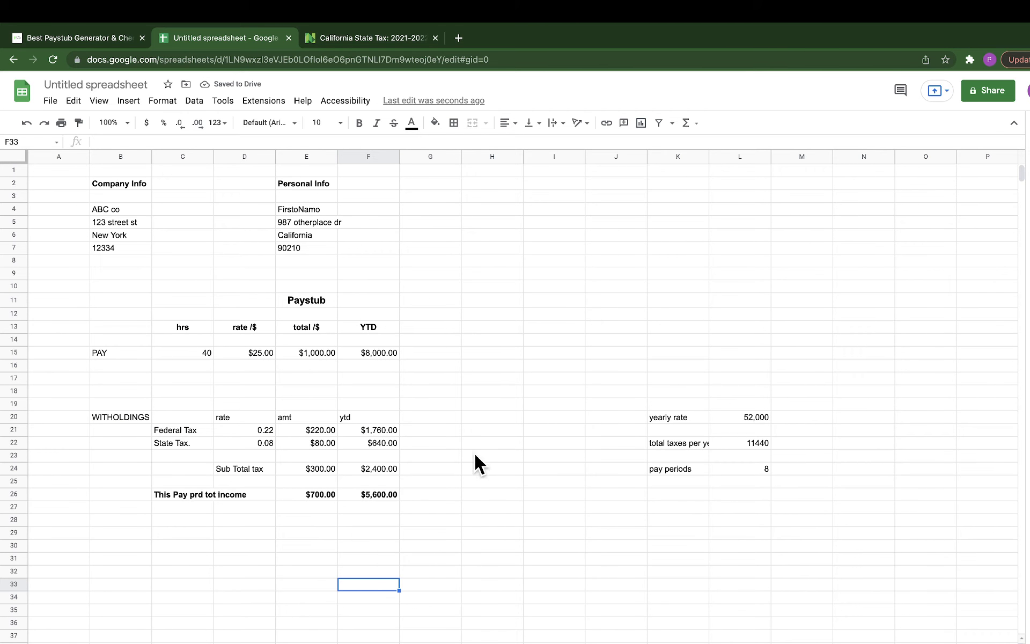
# Step: Select the stub area A1:G29, dismiss its context menu unchanged, and show the File menu
pyautogui.moveTo(58, 167); pyautogui.dragTo(427, 539)
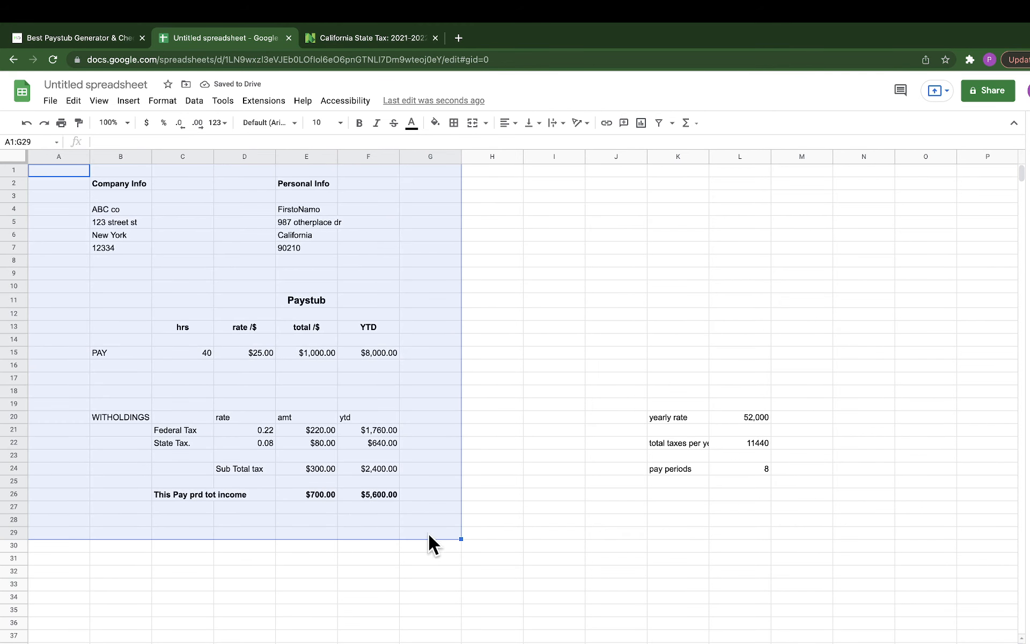
pyautogui.rightClick(207, 399)
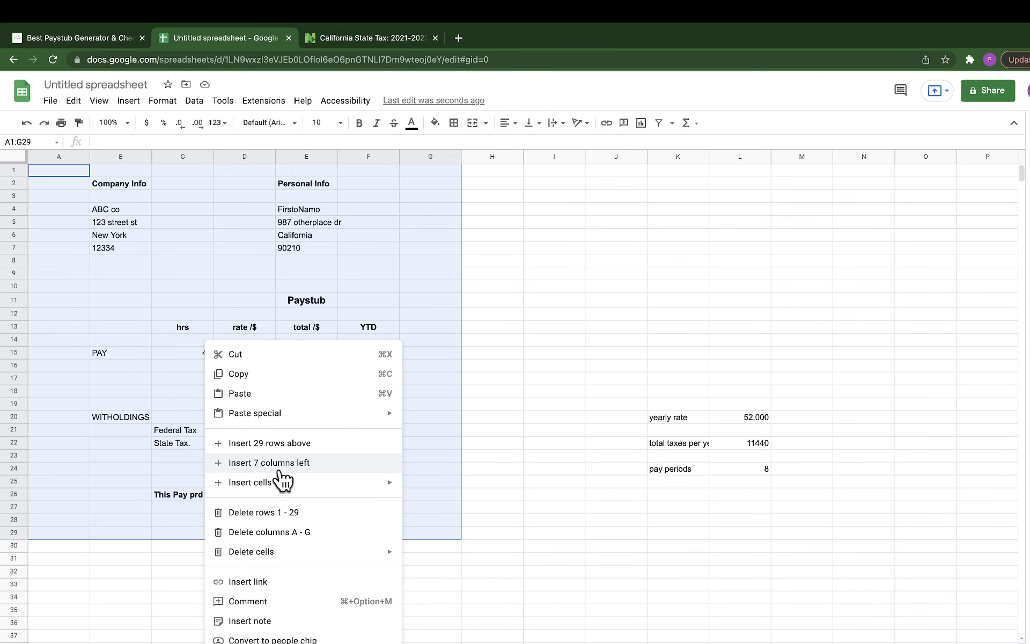
pyautogui.click(485, 364)
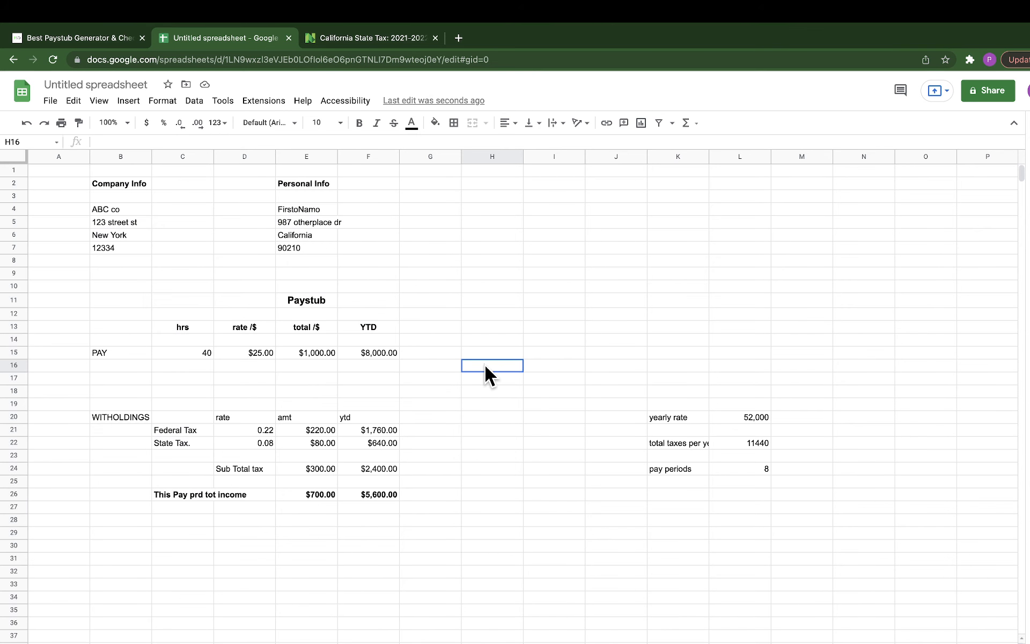
pyautogui.click(50, 101)
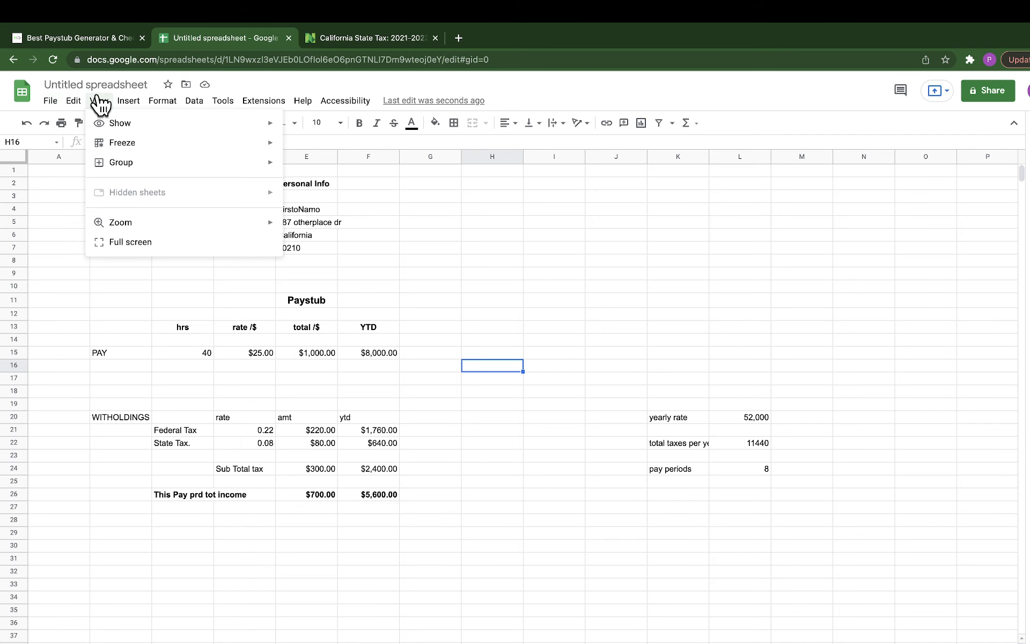
pyautogui.moveTo(125, 102)
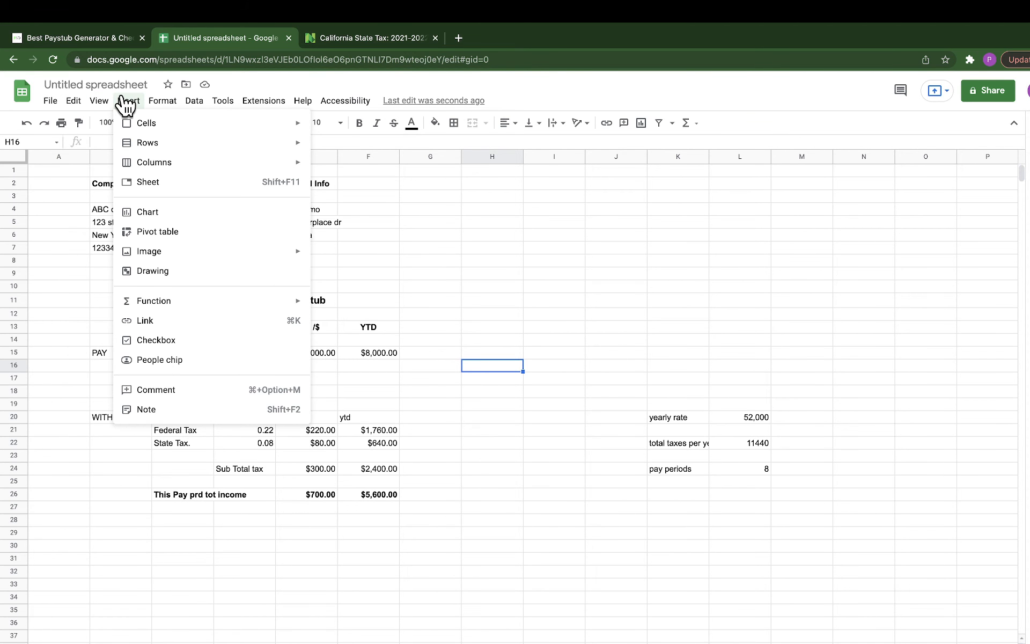
pyautogui.moveTo(59, 102)
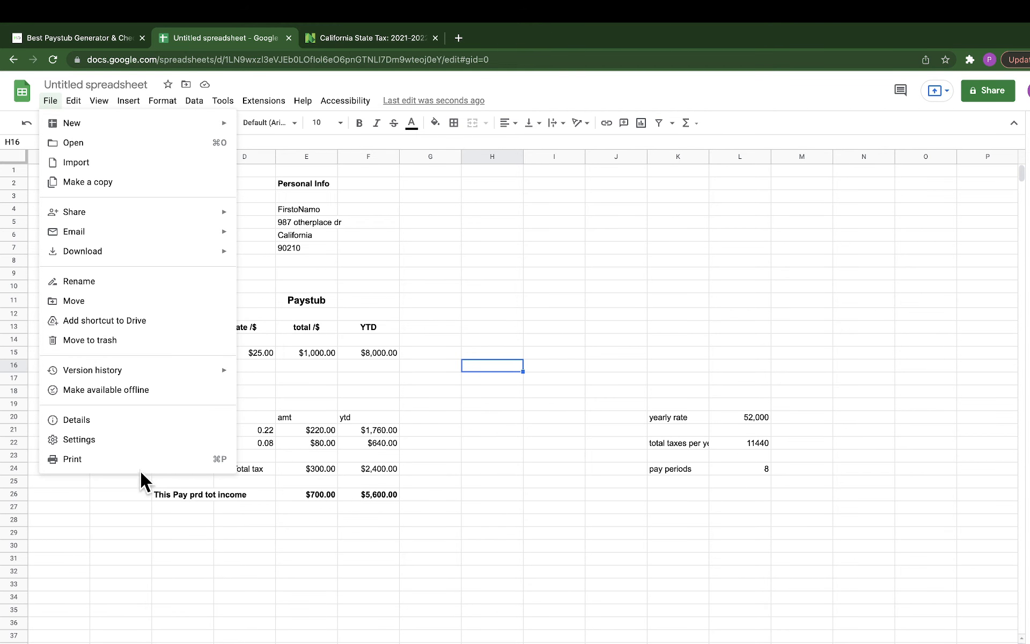
# Step: Preview the paystub as a one-page landscape print, then return to the PaystubDirect generator
pyautogui.click(126, 459)
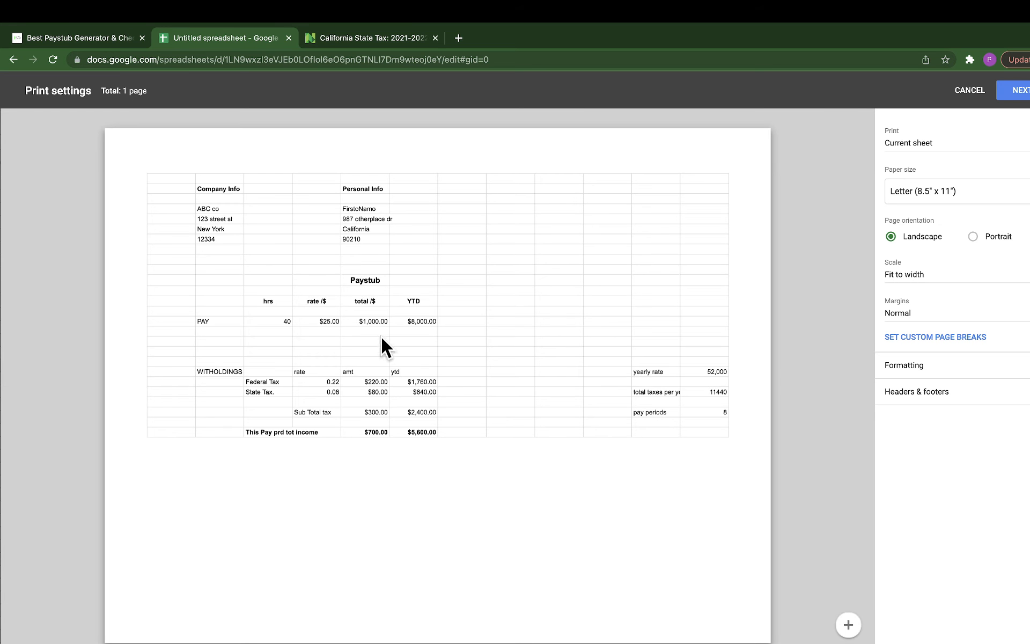
pyautogui.click(98, 39)
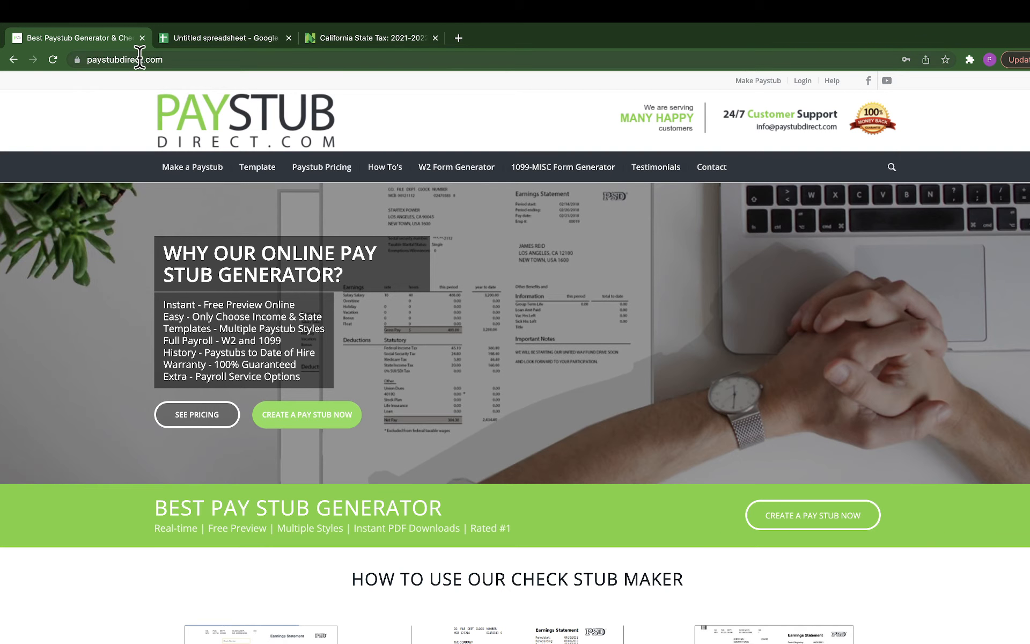
# Step: Start a new pay stub and bring up its style and frequency settings
pyautogui.click(301, 418)
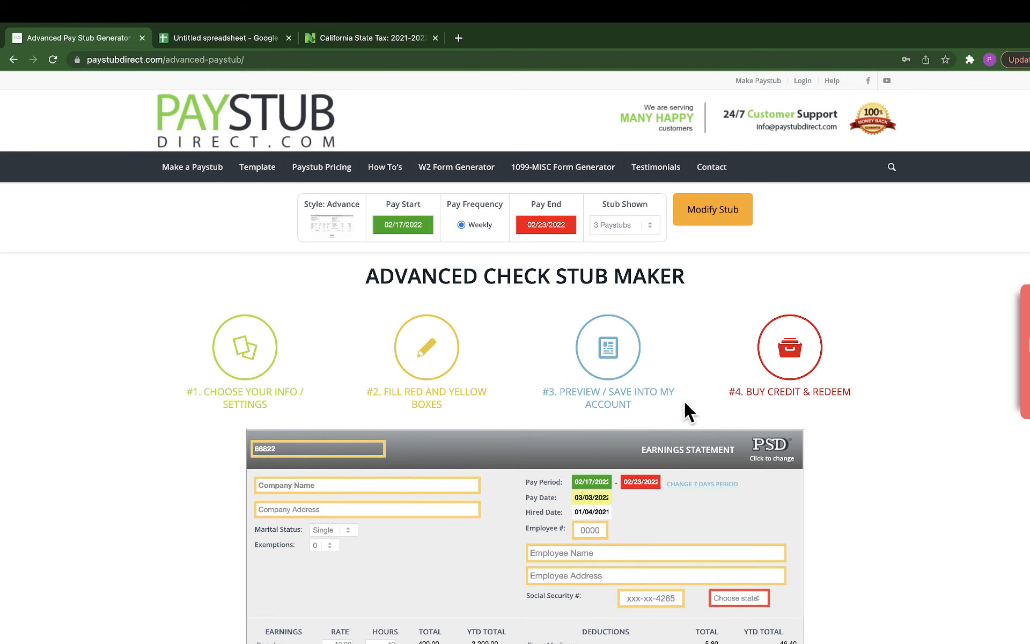
pyautogui.scroll(-1, 919, 429)
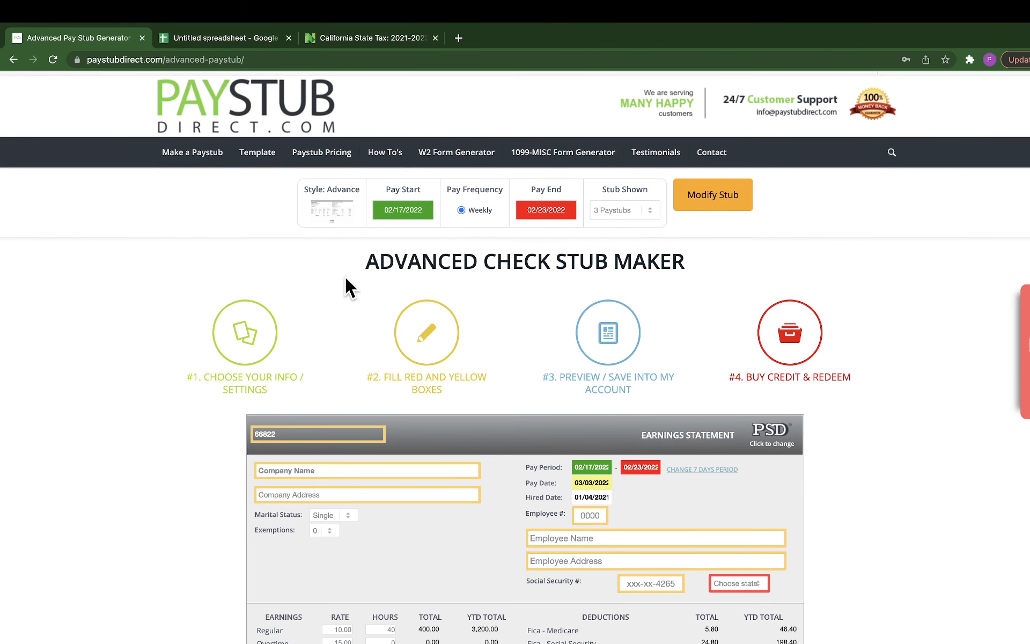
pyautogui.click(331, 210)
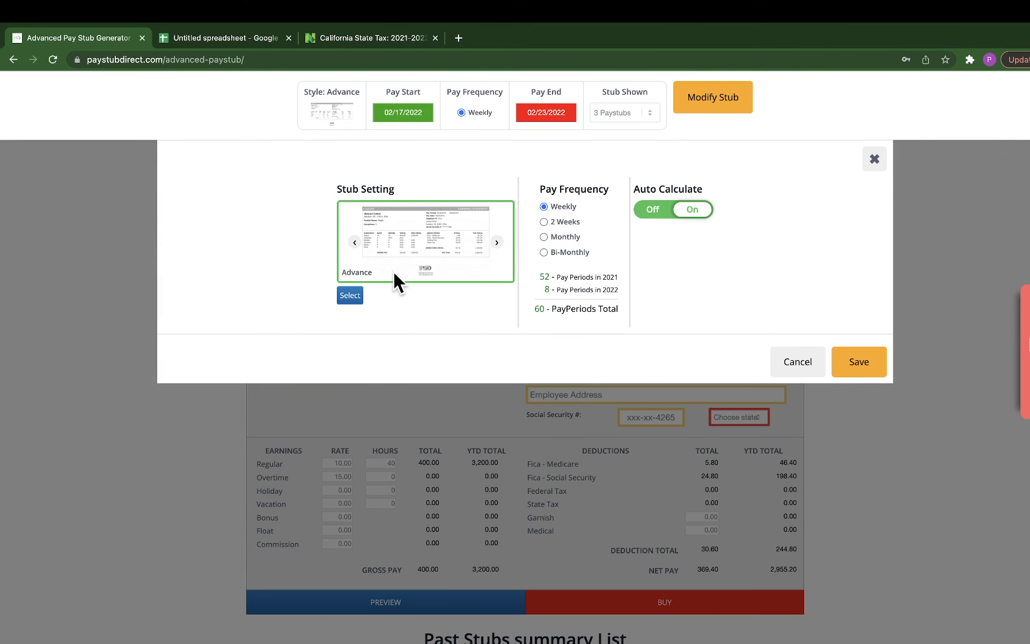
# Step: Browse the style carousel past Modern to Striped and apply the Striped style
pyautogui.click(498, 245)
pyautogui.click(499, 245)
pyautogui.click(499, 244)
pyautogui.click(498, 244)
pyautogui.click(497, 243)
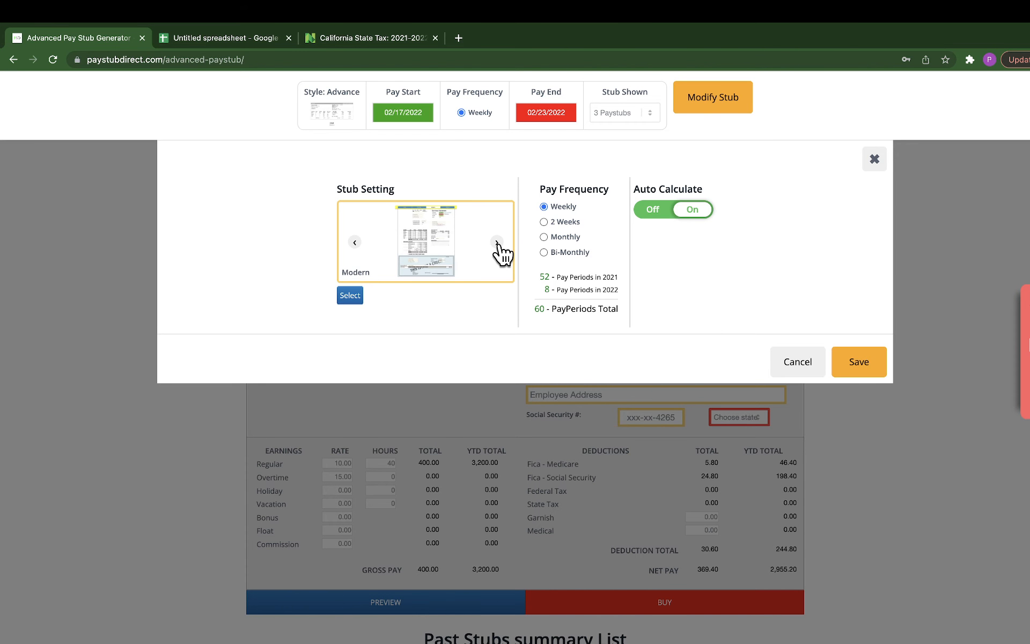
pyautogui.click(498, 243)
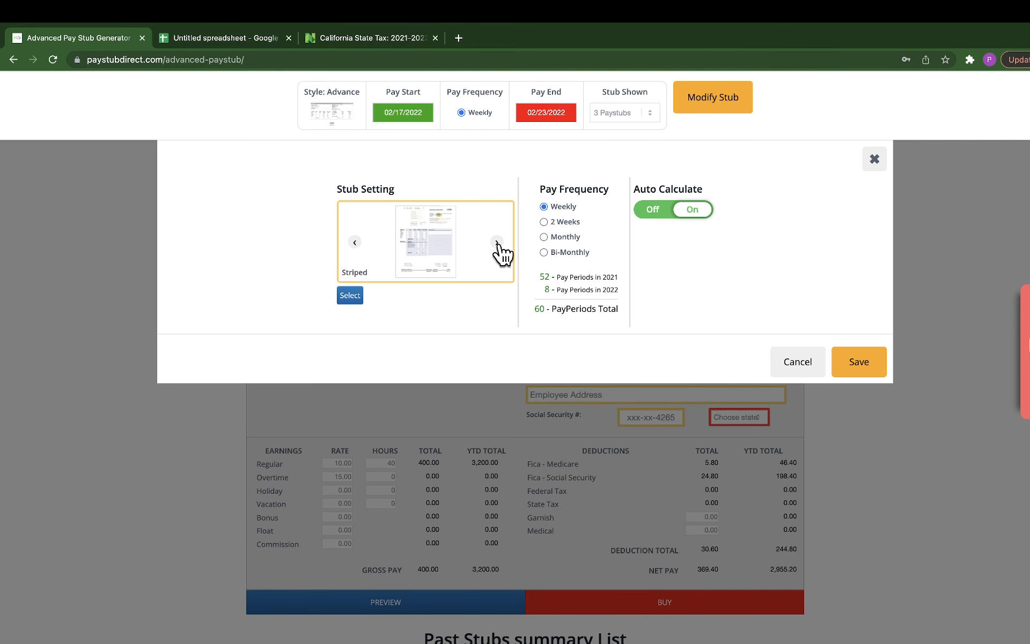
pyautogui.click(348, 297)
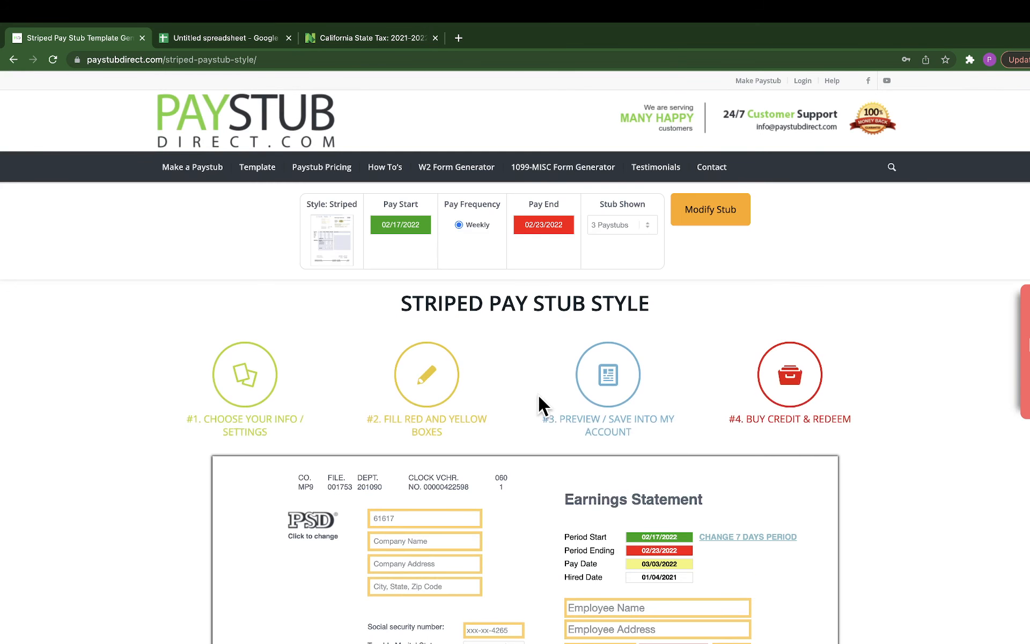
pyautogui.scroll(-5, 538, 397)
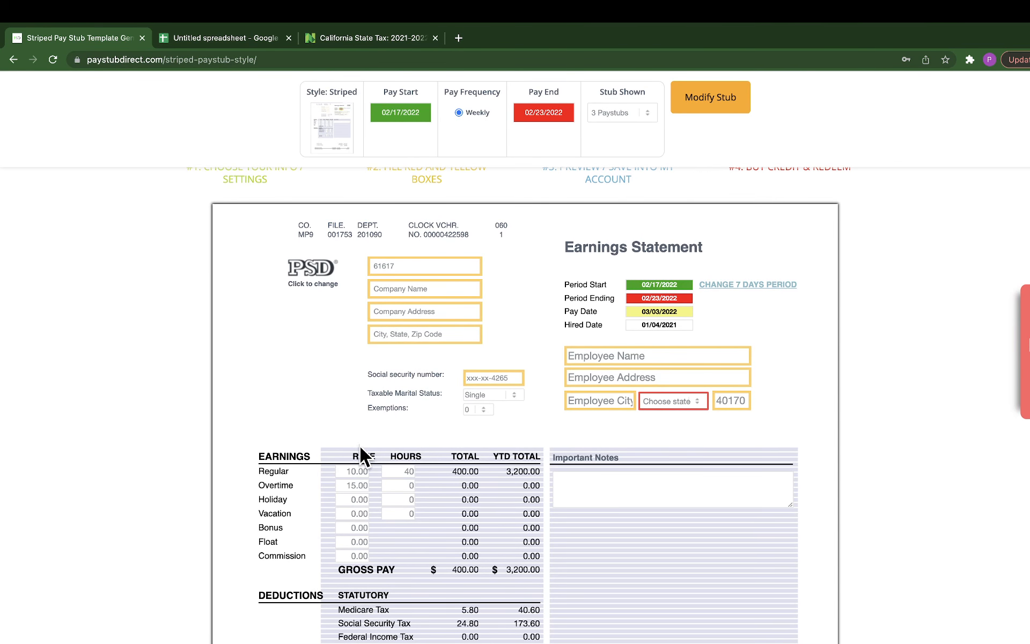
pyautogui.scroll(5, 432, 427)
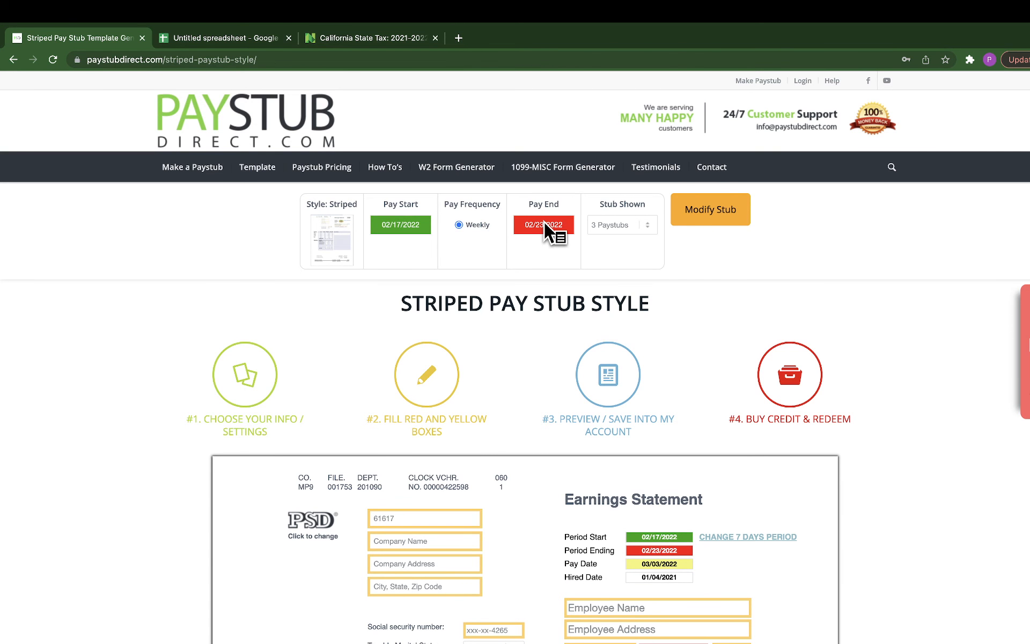
pyautogui.click(468, 220)
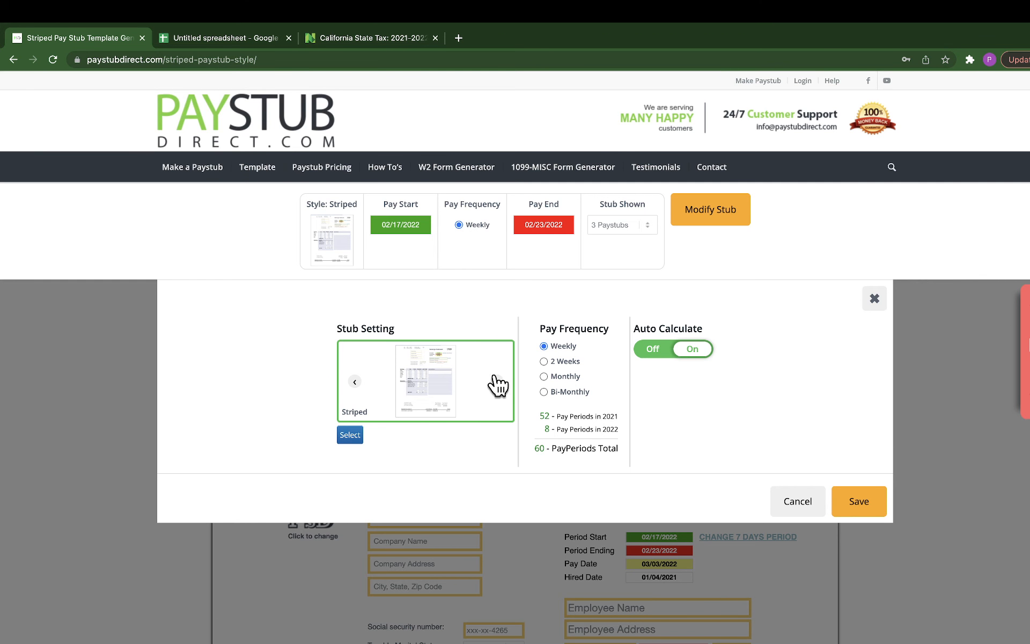
pyautogui.click(544, 361)
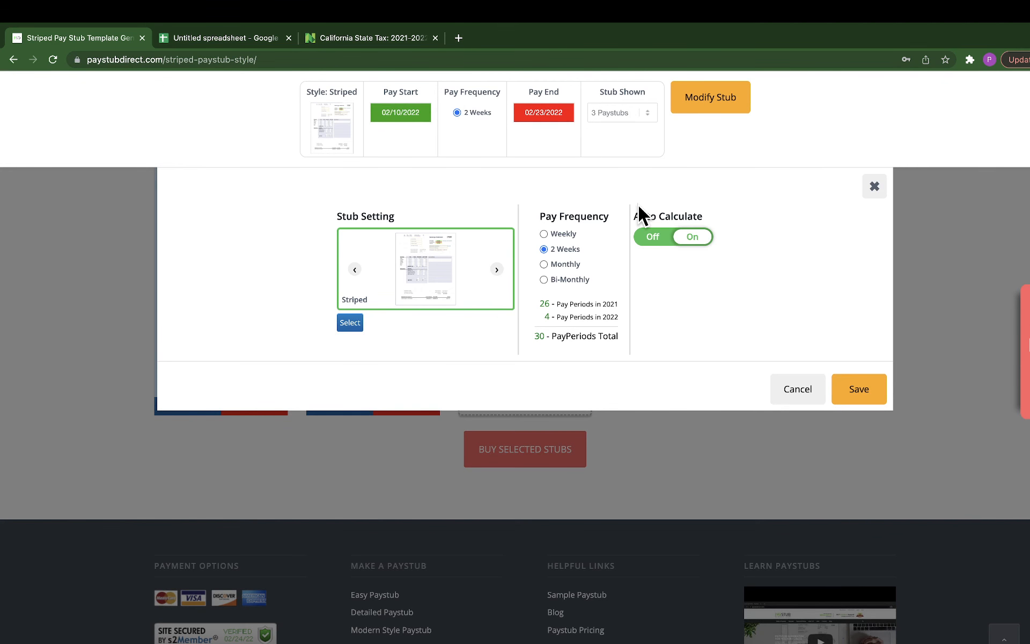
pyautogui.click(855, 383)
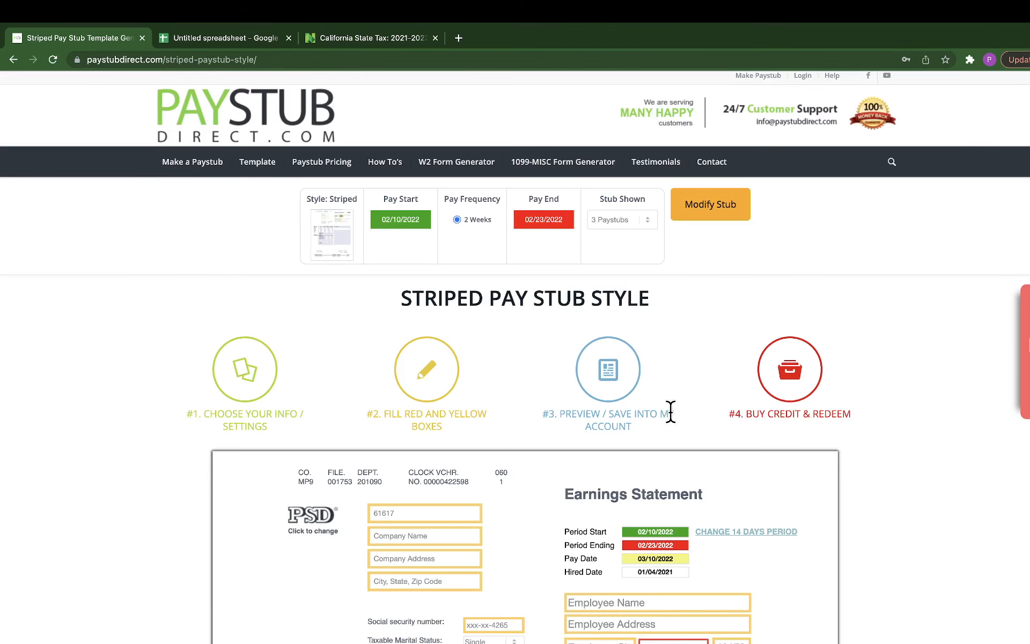
# Step: Change the check number to 343 and enter placeholder company name, address, city and state
pyautogui.doubleClick(420, 202)
pyautogui.write('343')
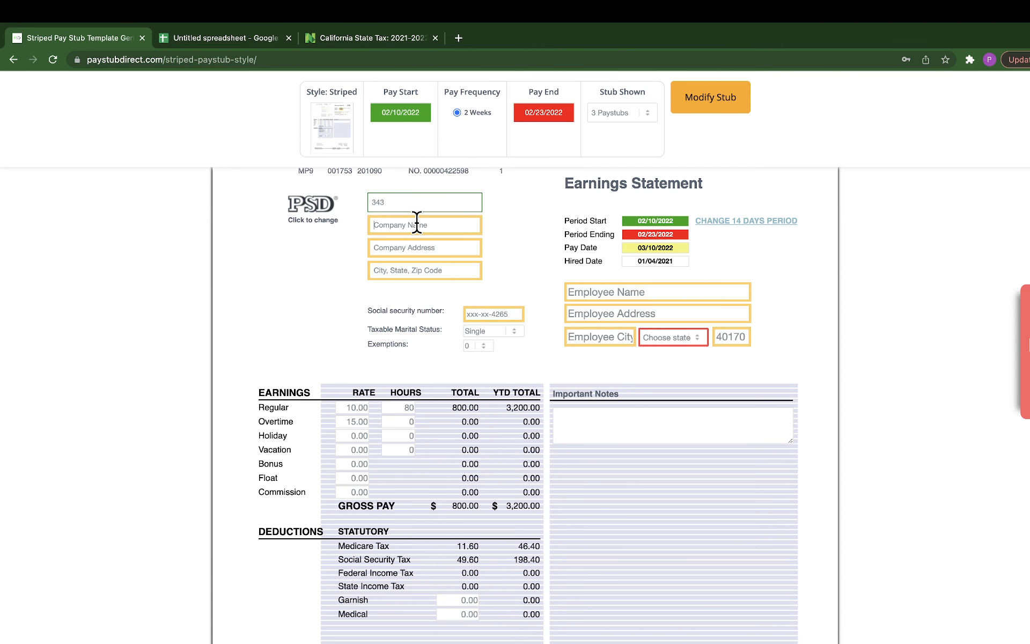
pyautogui.click(417, 224)
pyautogui.write('co name')
pyautogui.press('Tab')
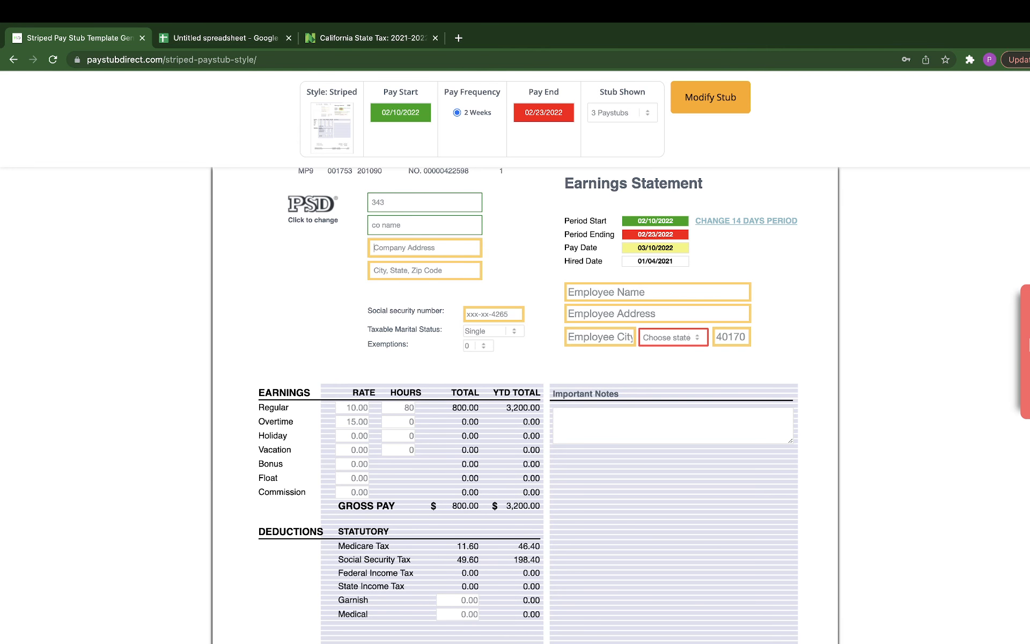
pyautogui.write('co address')
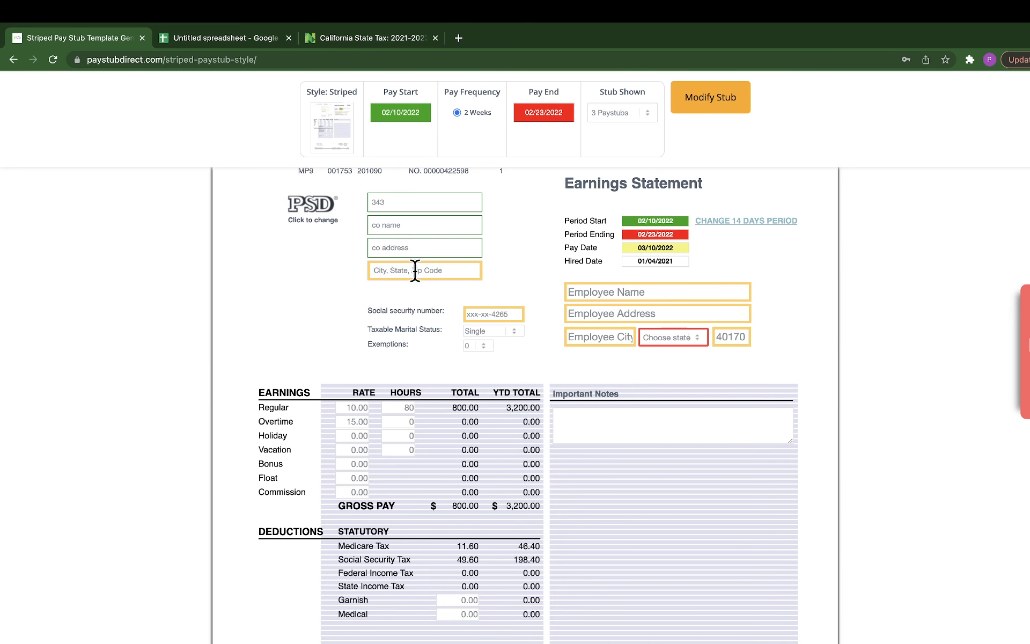
pyautogui.write('city statne')
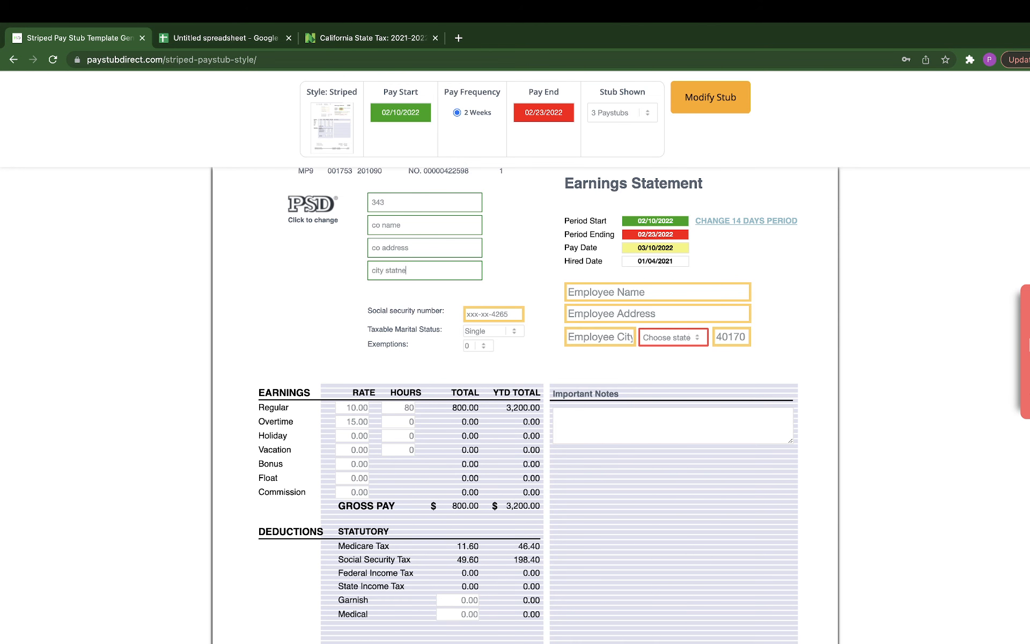
pyautogui.press('BackSpace')
pyautogui.press('BackSpace')
pyautogui.write('e 00991')
# Step: Enter the employee's social security number and set taxable marital status to Married
pyautogui.click(500, 317)
pyautogui.write('123-12-3')
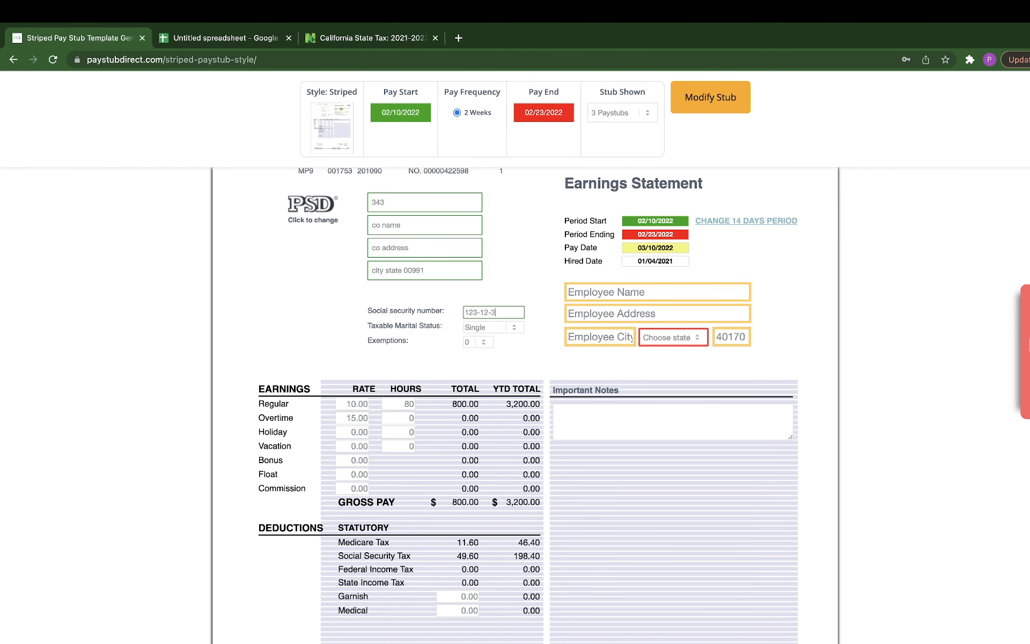
pyautogui.write('133')
pyautogui.click(491, 326)
pyautogui.click(490, 340)
# Step: Fill in placeholder employee name, address and city 'mycity', state California, and the zip code
pyautogui.click(628, 292)
pyautogui.write('you name')
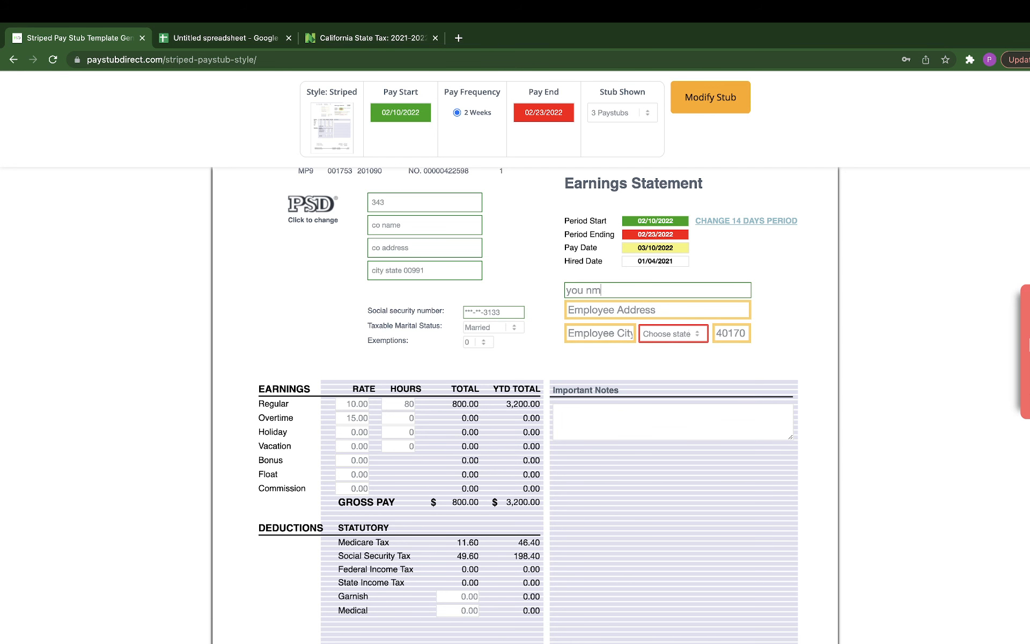
pyautogui.write('your address')
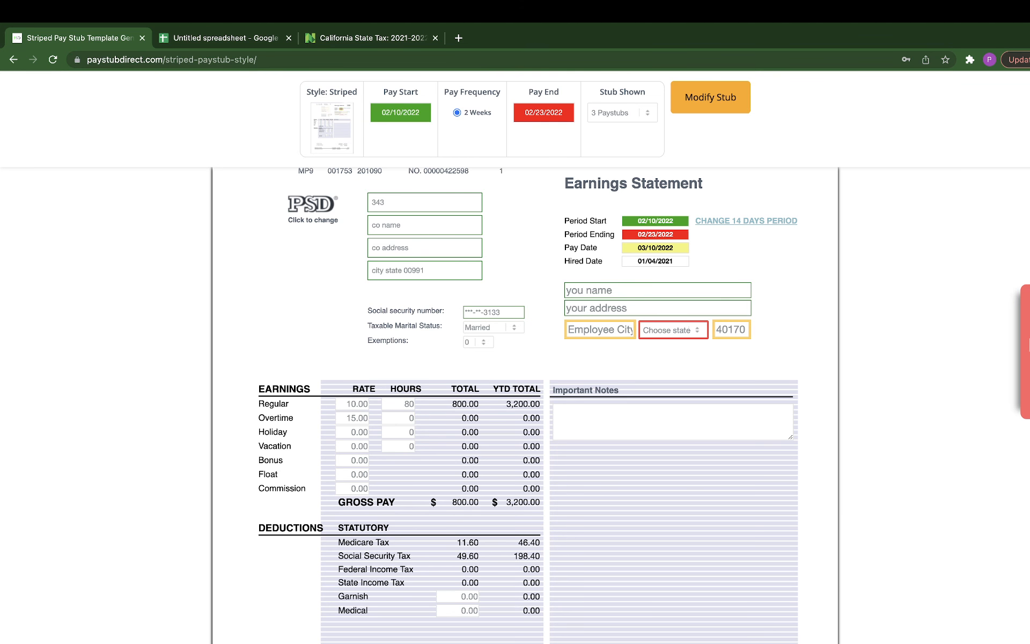
pyautogui.click(607, 331)
pyautogui.write('mycity')
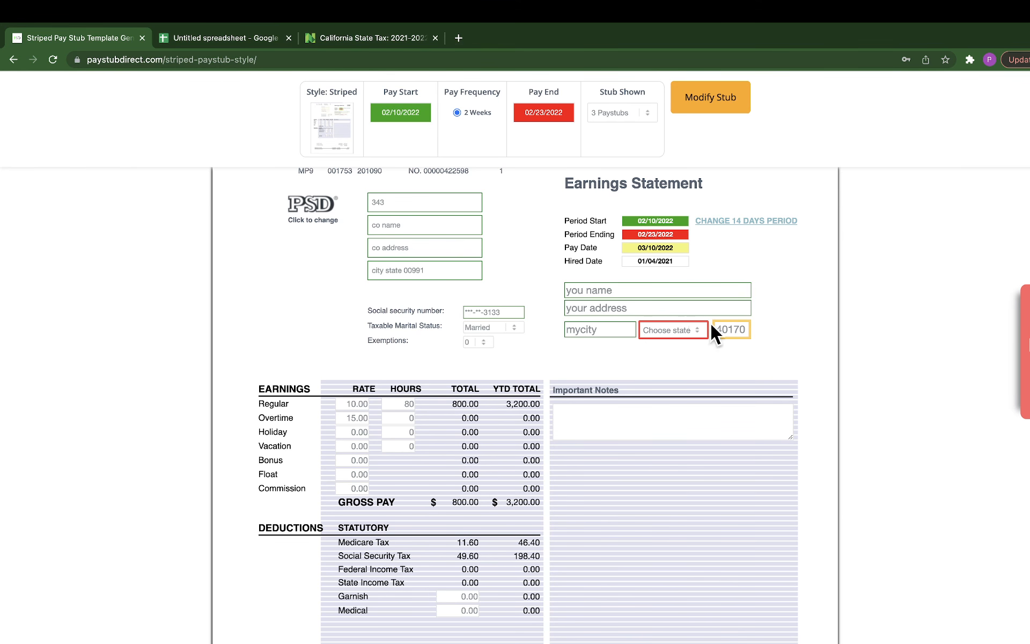
pyautogui.click(665, 330)
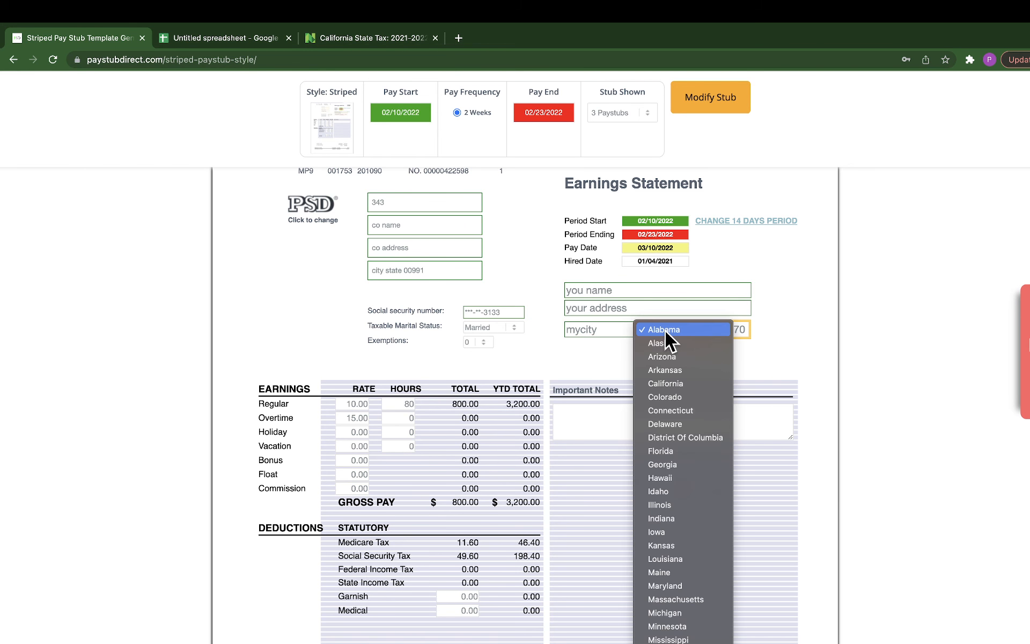
pyautogui.scroll(-8, 681, 537)
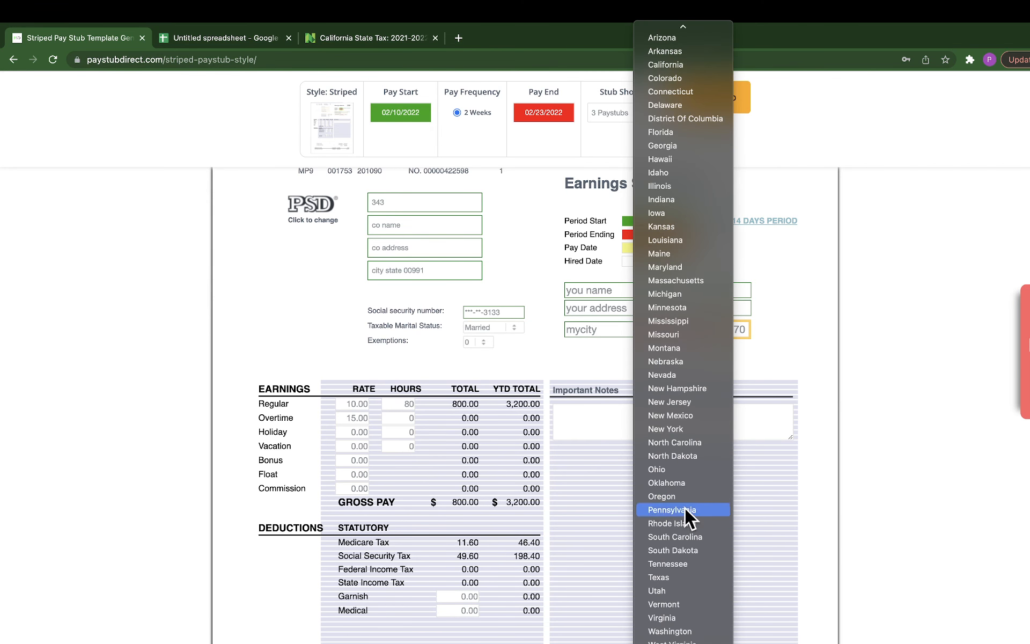
pyautogui.scroll(1, 676, 275)
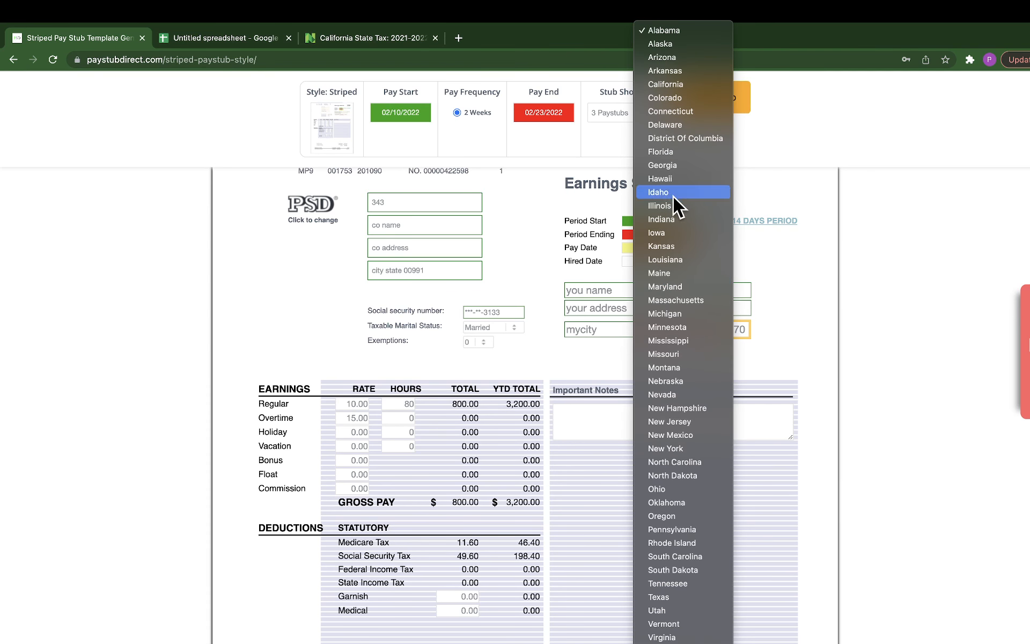
pyautogui.click(671, 86)
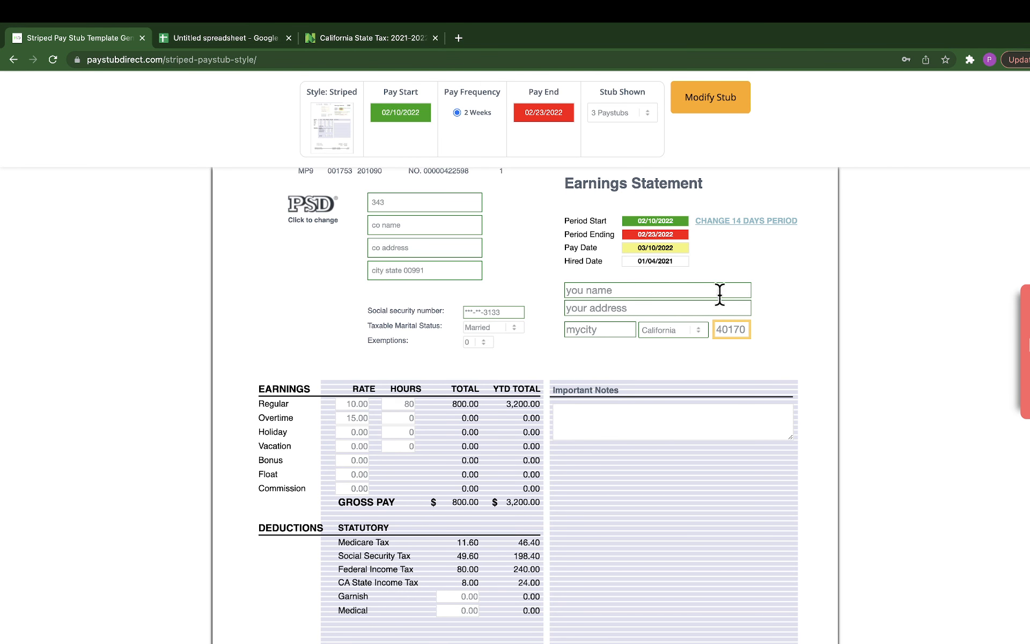
pyautogui.click(731, 330)
pyautogui.write('96010')
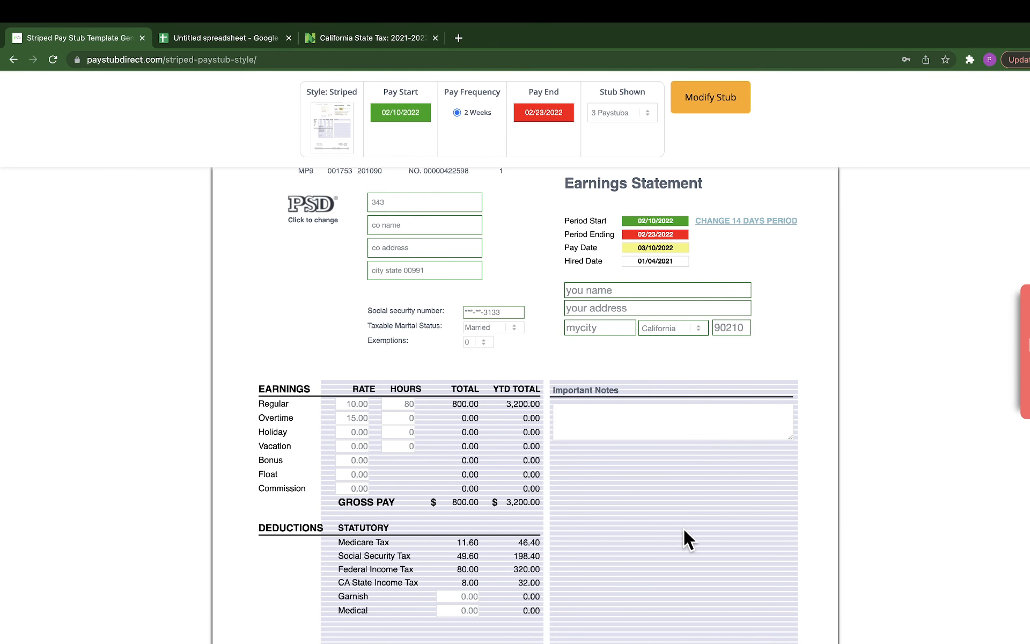
pyautogui.scroll(-2, 684, 528)
# Step: Set the regular rate to 25 and add 1 overtime hour at a rate of 35
pyautogui.doubleClick(354, 289)
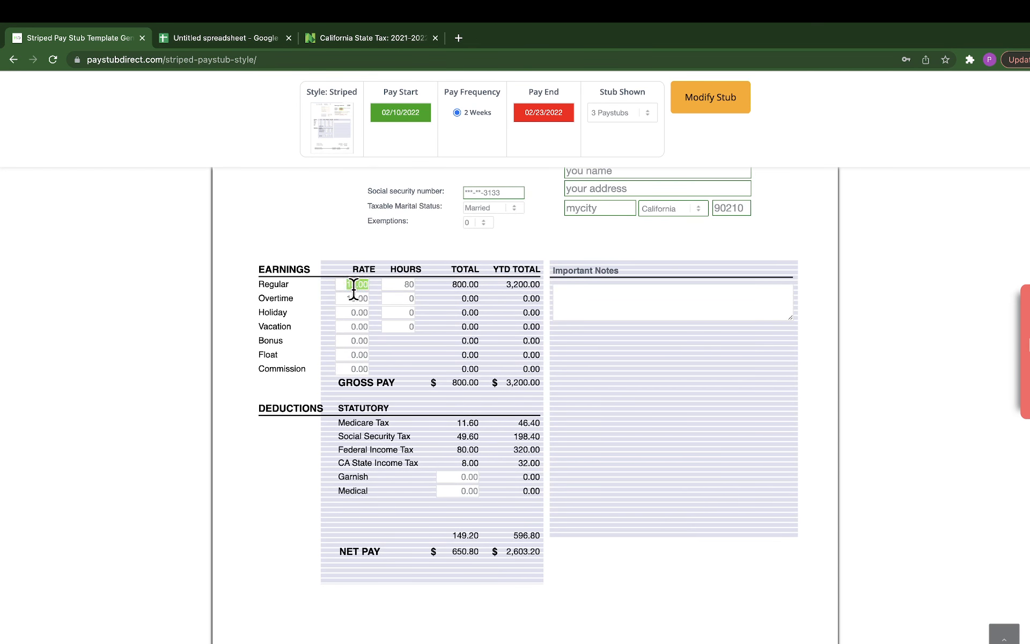
pyautogui.write('25')
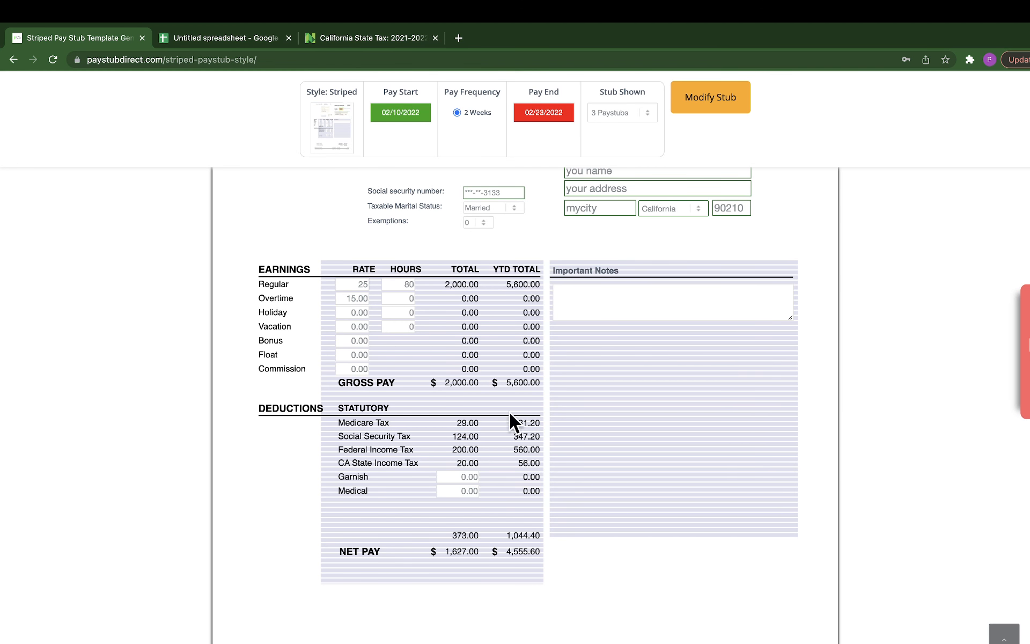
pyautogui.click(349, 299)
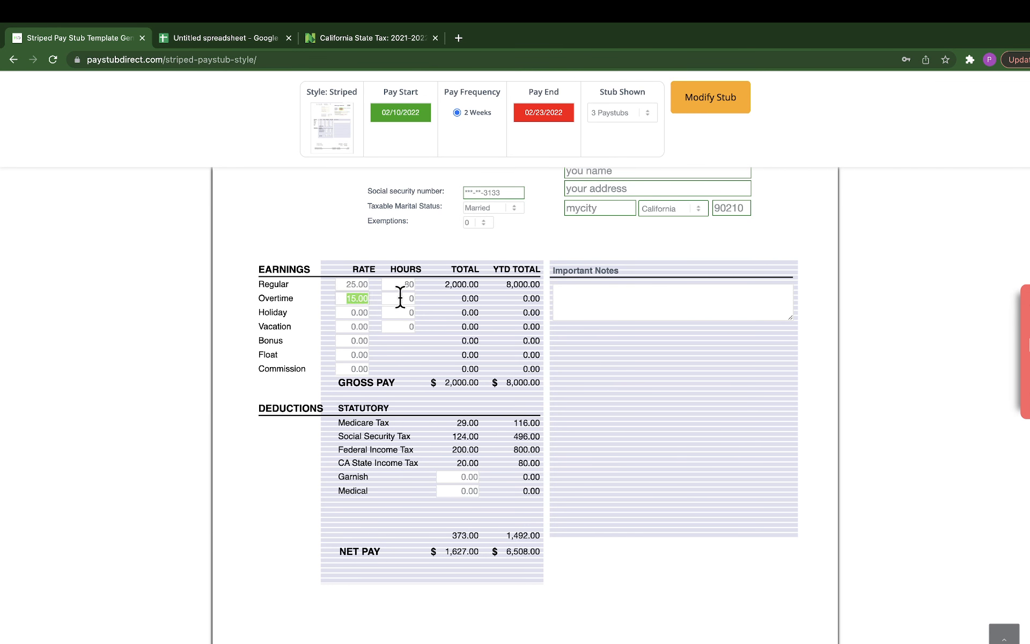
pyautogui.write('35')
pyautogui.press('Tab')
pyautogui.write('1')
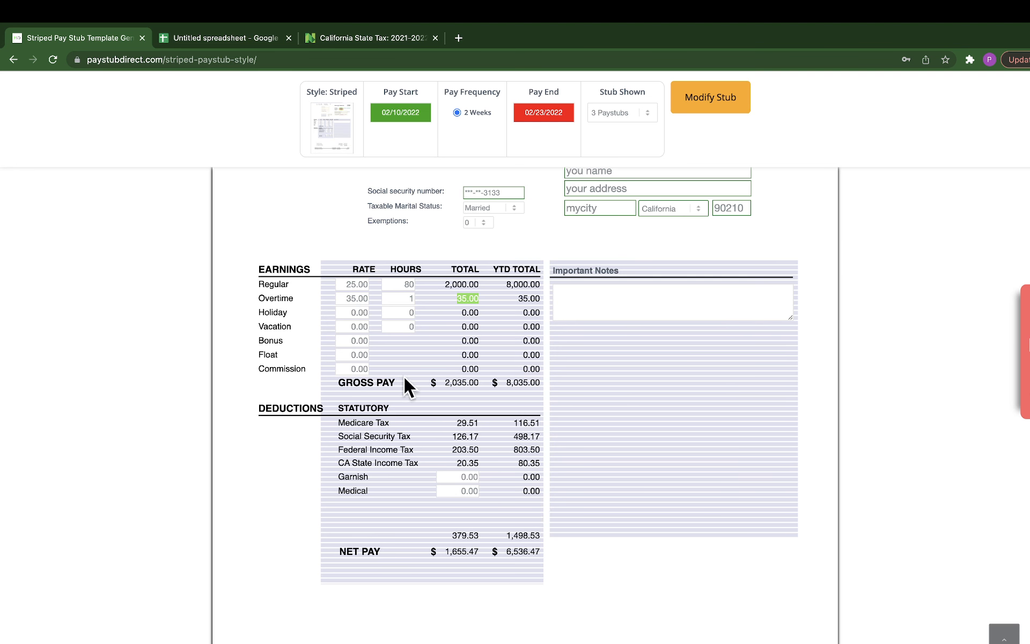
pyautogui.scroll(-2, 454, 539)
pyautogui.scroll(-6, 450, 549)
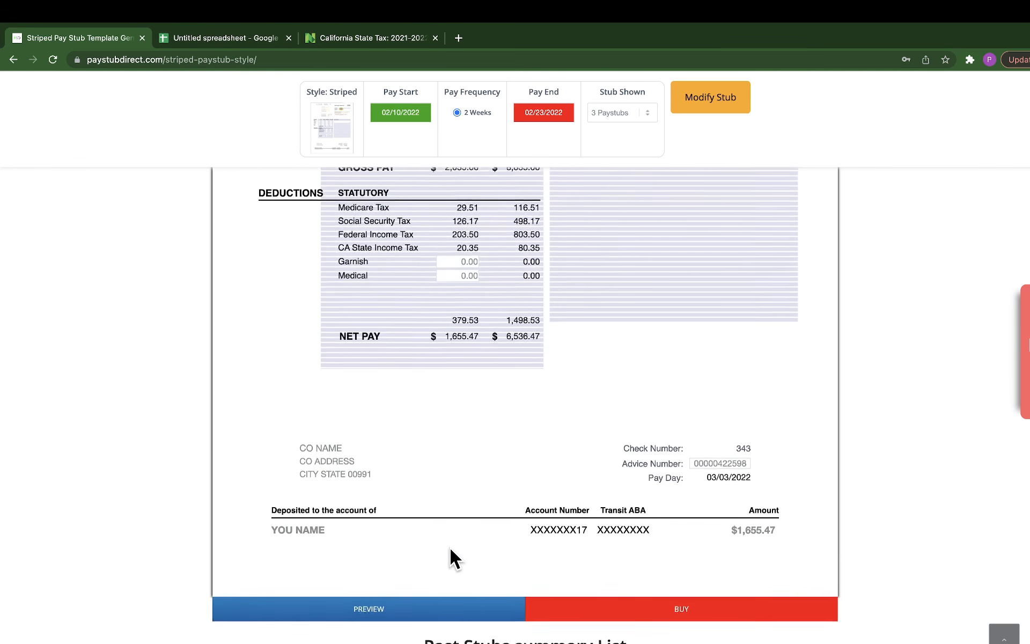
pyautogui.scroll(15, 571, 499)
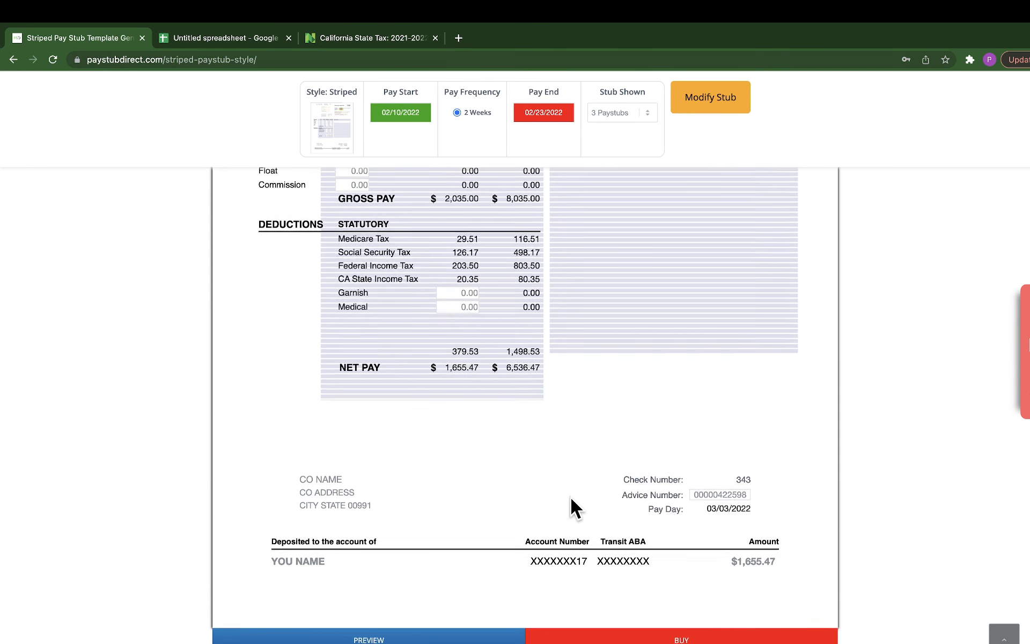
pyautogui.scroll(-12, 571, 499)
pyautogui.scroll(-5, 572, 499)
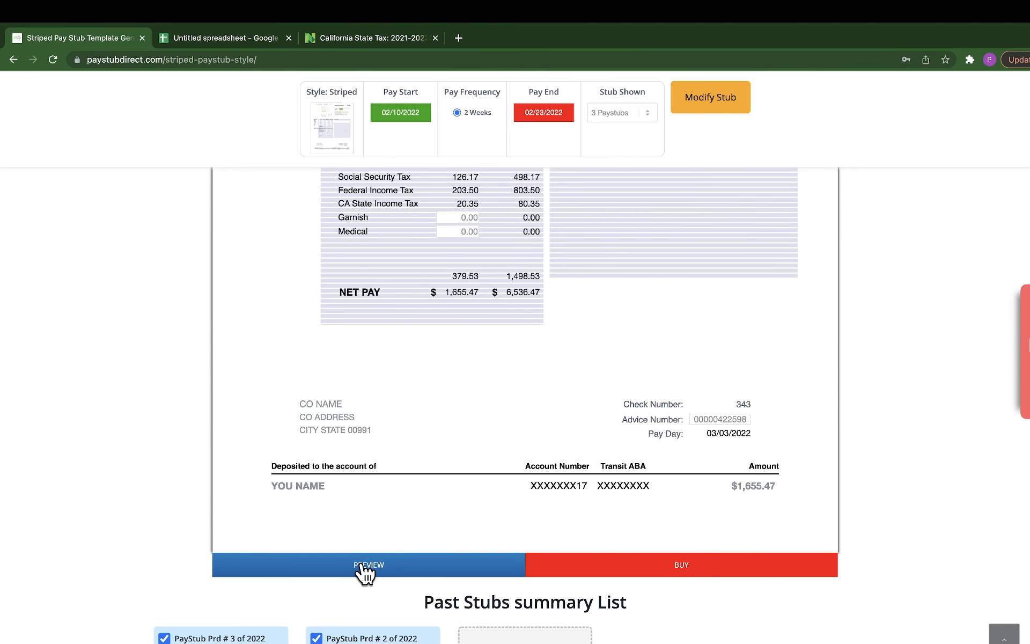
pyautogui.click(364, 568)
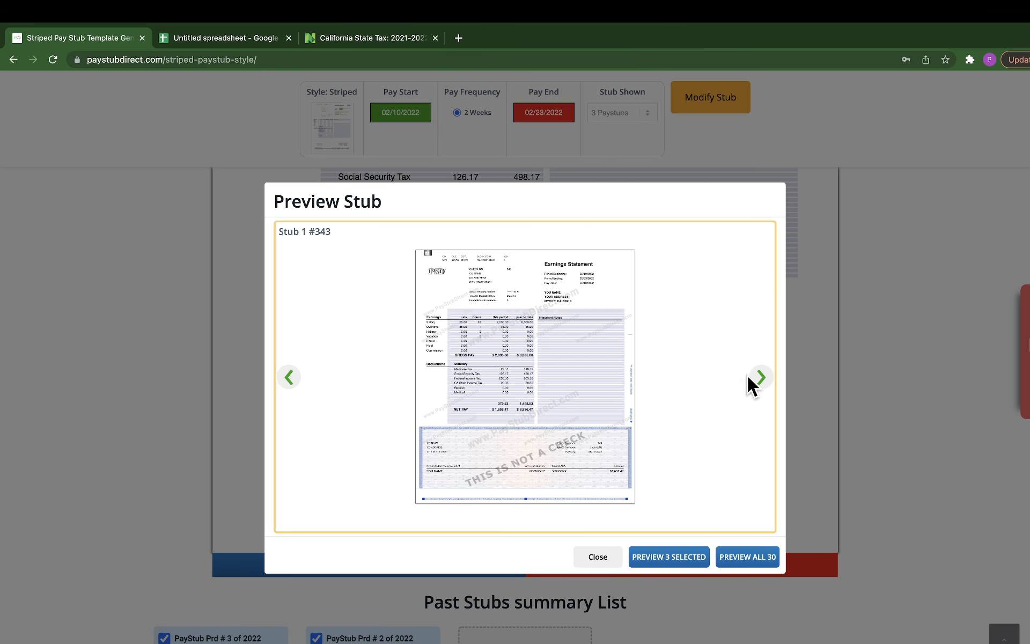
pyautogui.click(762, 377)
pyautogui.click(762, 380)
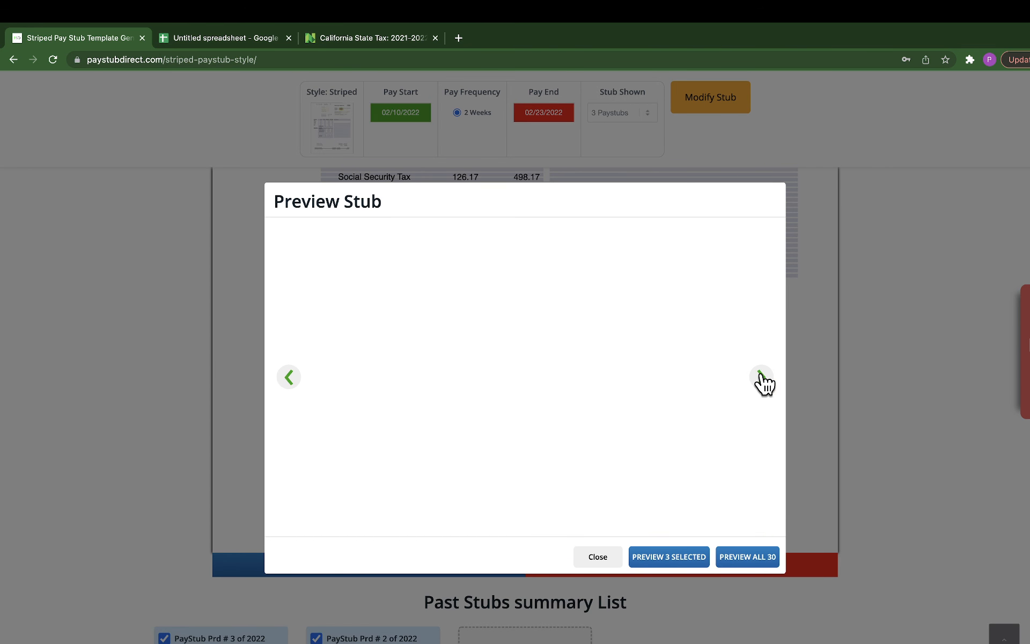
pyautogui.click(597, 558)
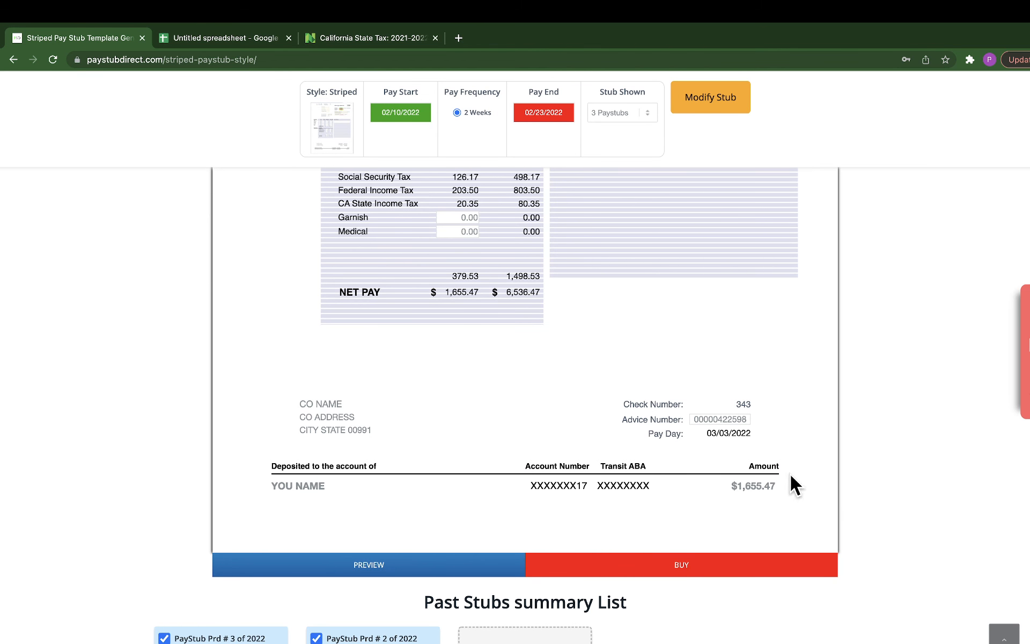
pyautogui.scroll(-3, 706, 468)
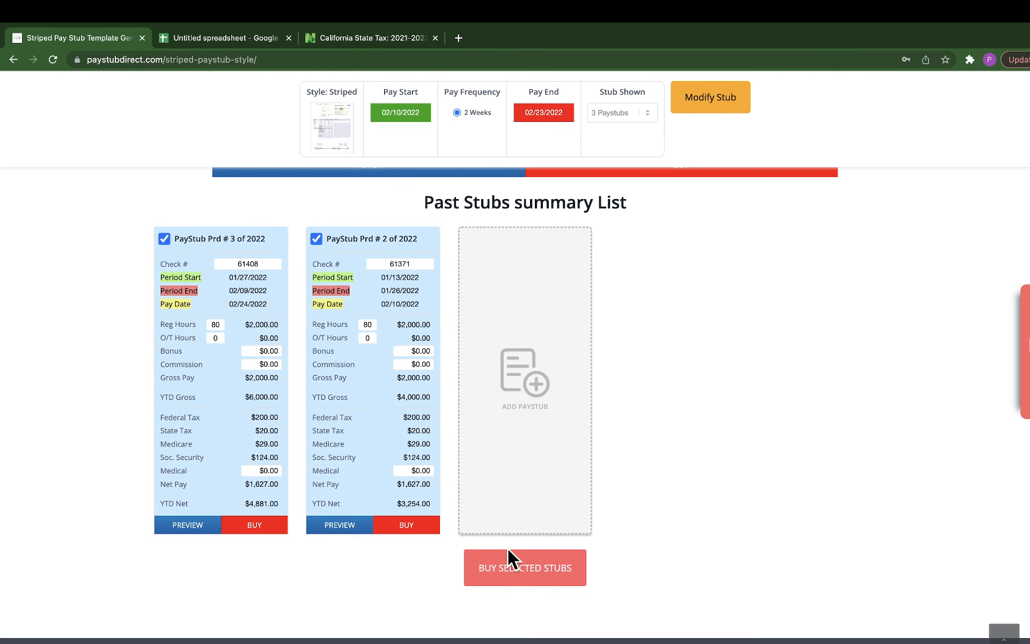
# Step: Add two earlier pay stubs, then page through the stub preview and close it
pyautogui.click(523, 389)
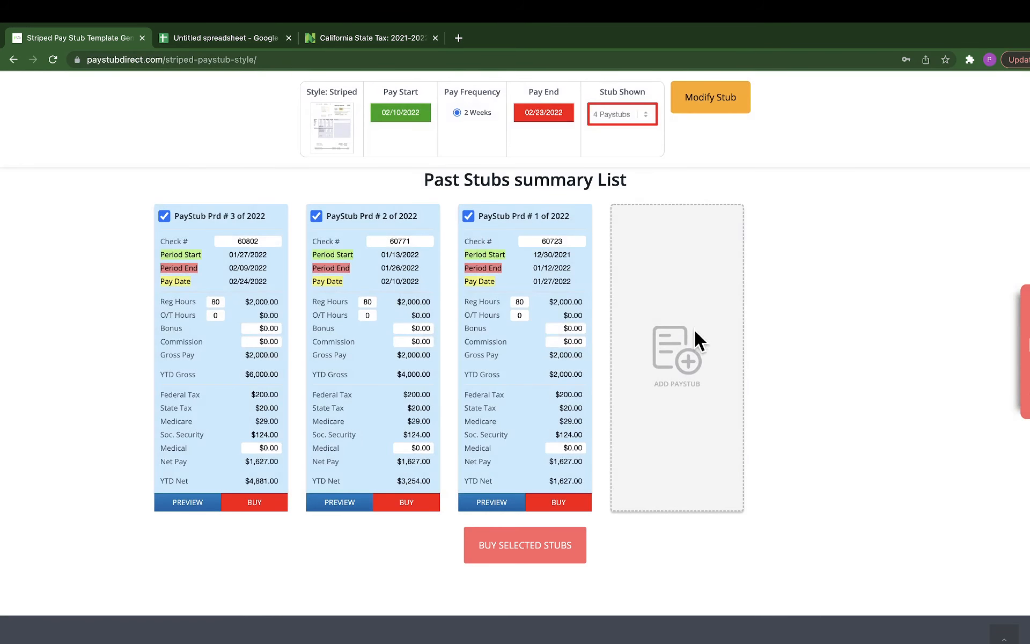
pyautogui.click(689, 352)
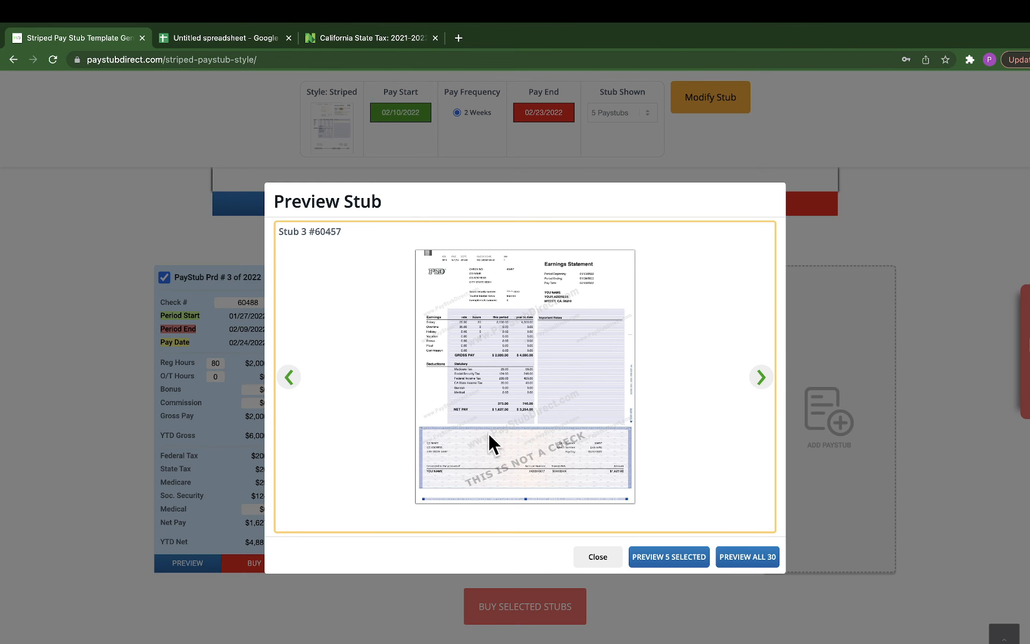
pyautogui.click(761, 378)
pyautogui.click(599, 558)
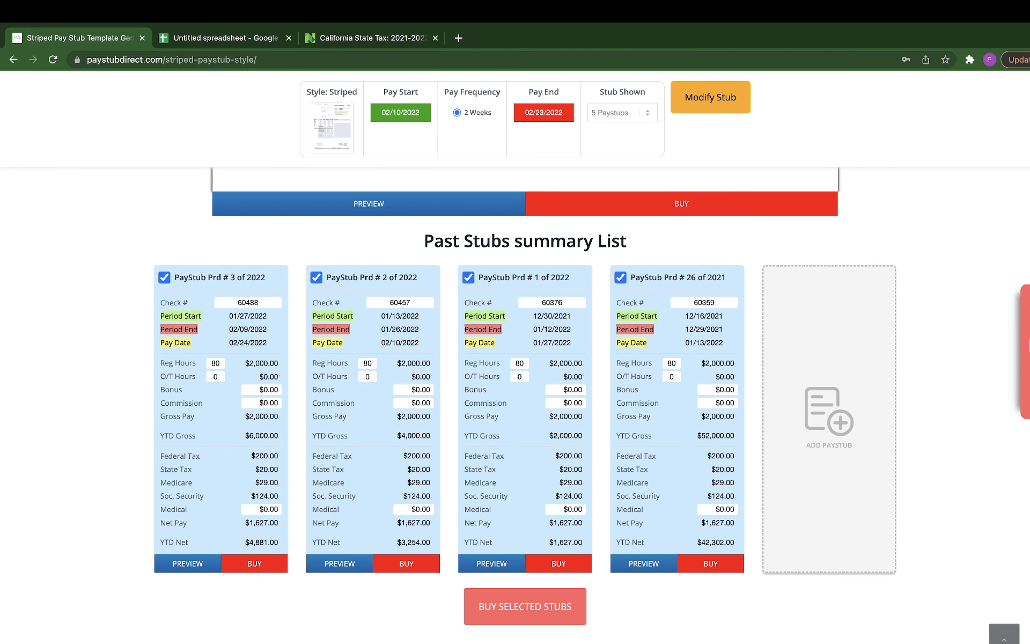